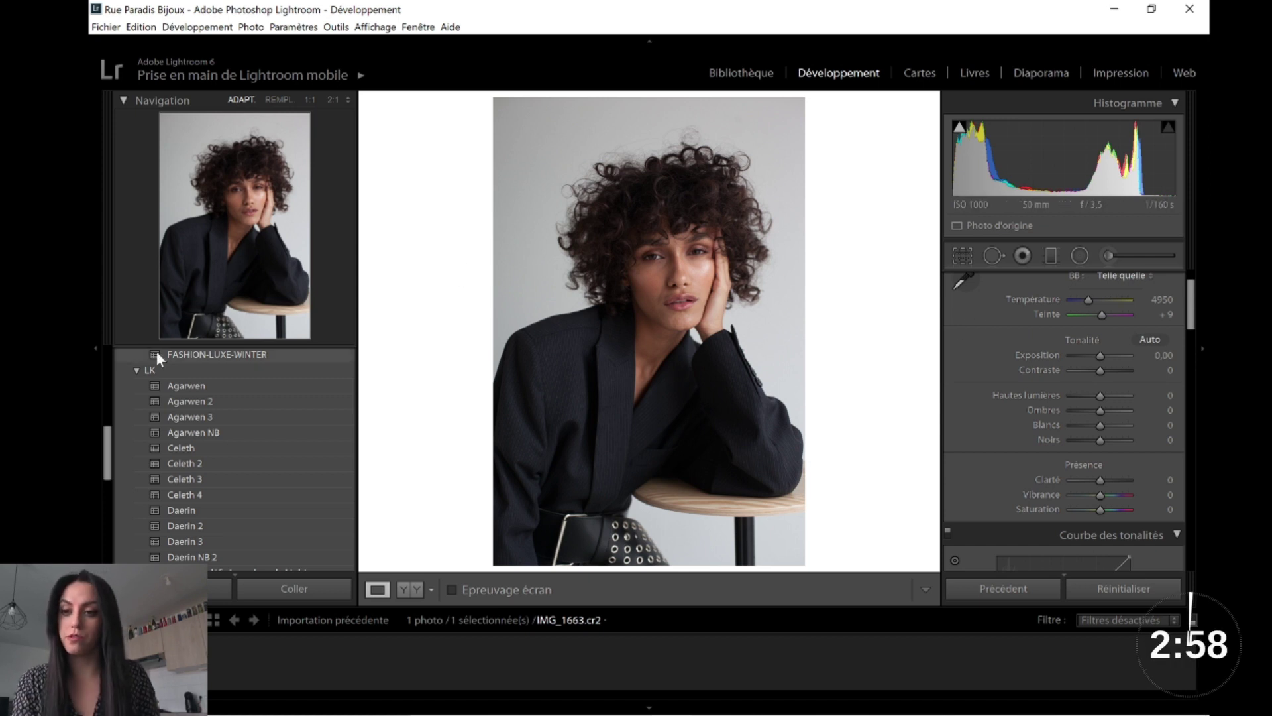
Step: Browse the preset list and apply the Daerin preset to the portrait
left_click_drag(106, 450, 122, 361)
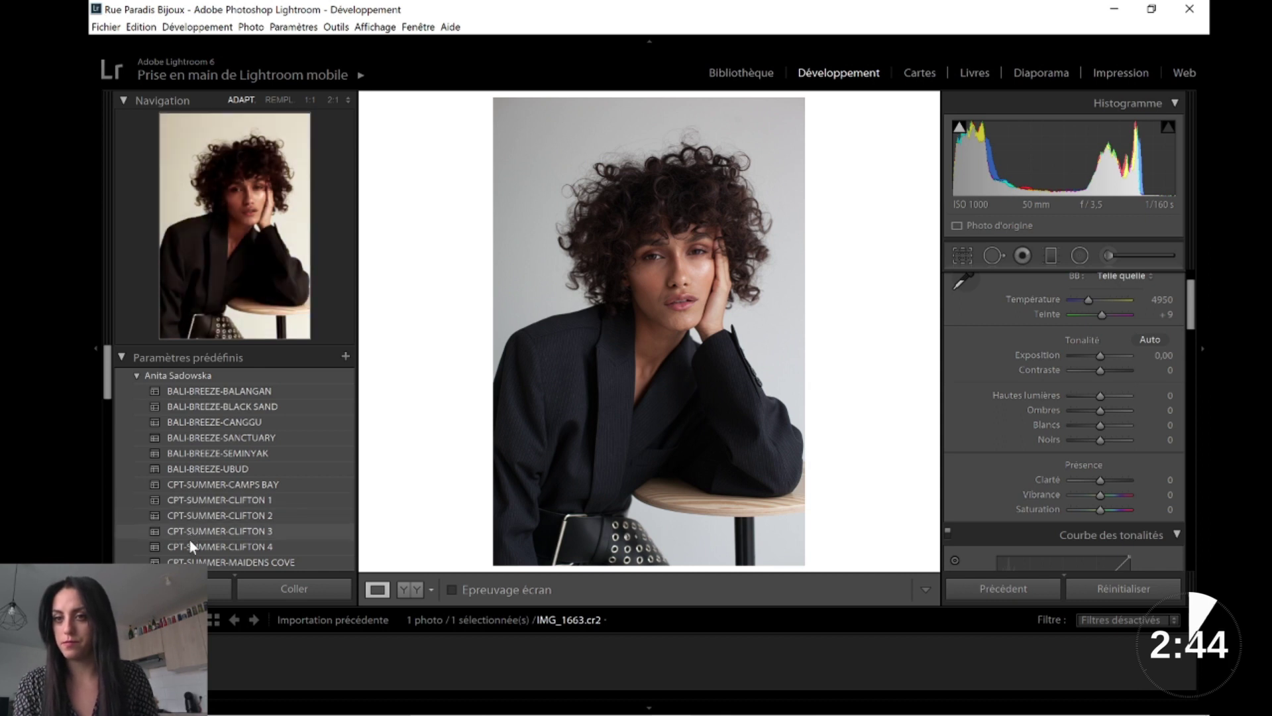
scroll(123, 424, "down", 3)
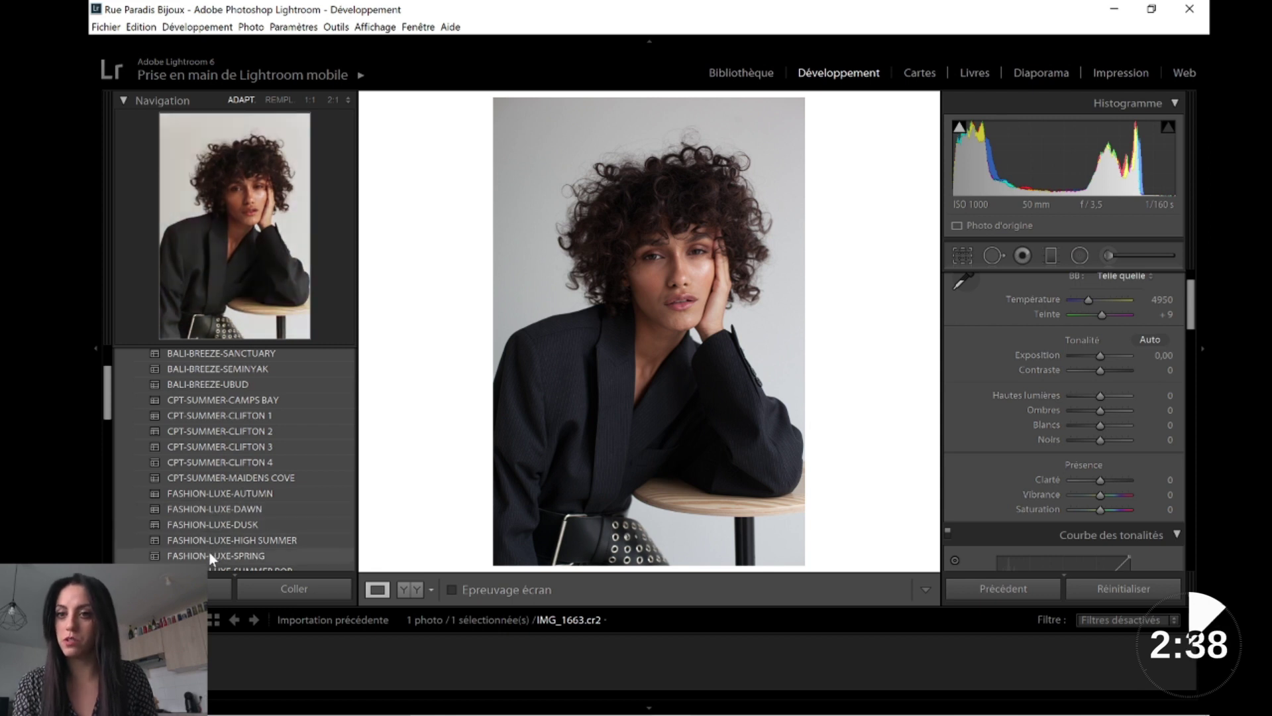
scroll(202, 531, "down", 2)
scroll(193, 497, "down", 3)
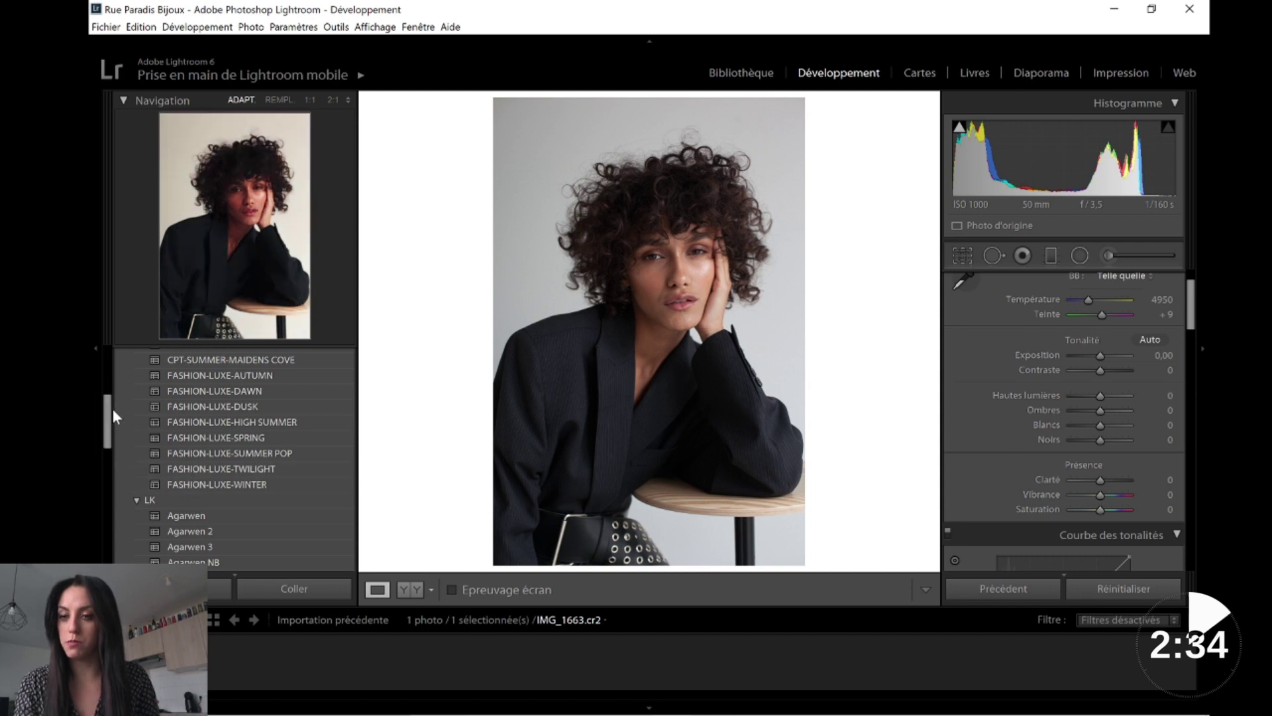
left_click_drag(113, 415, 113, 442)
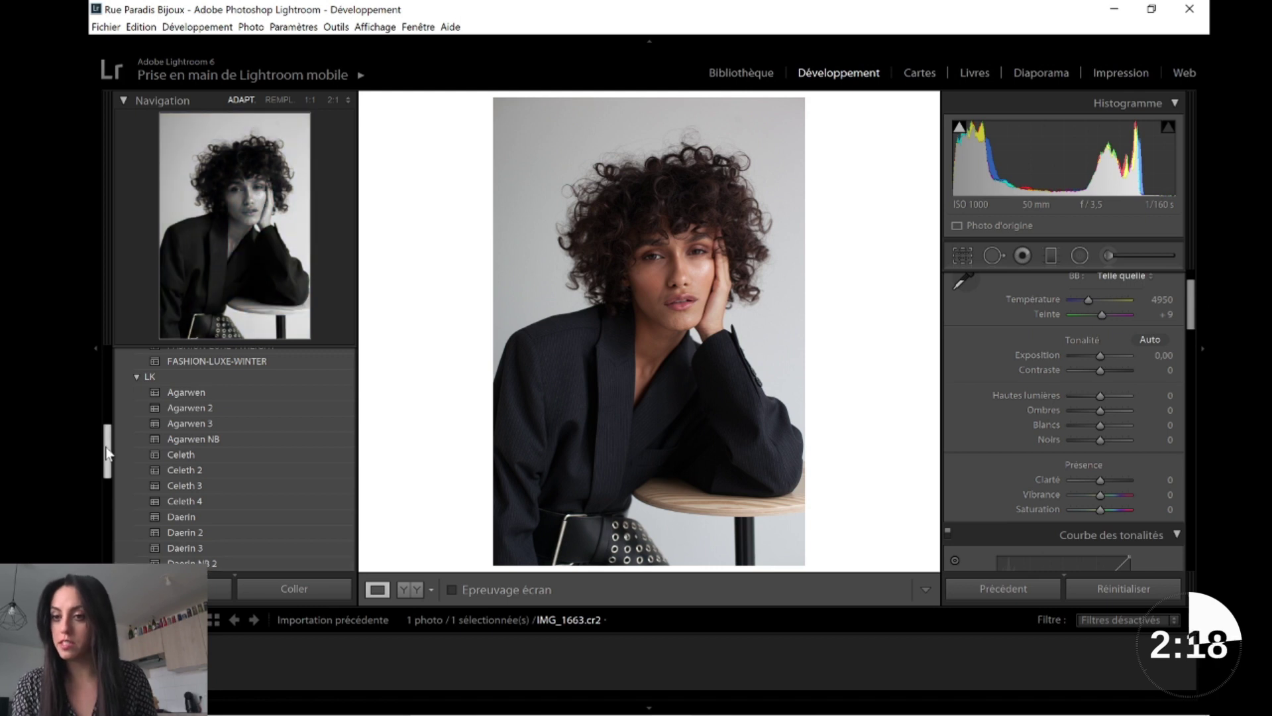
scroll(197, 489, "down", 3)
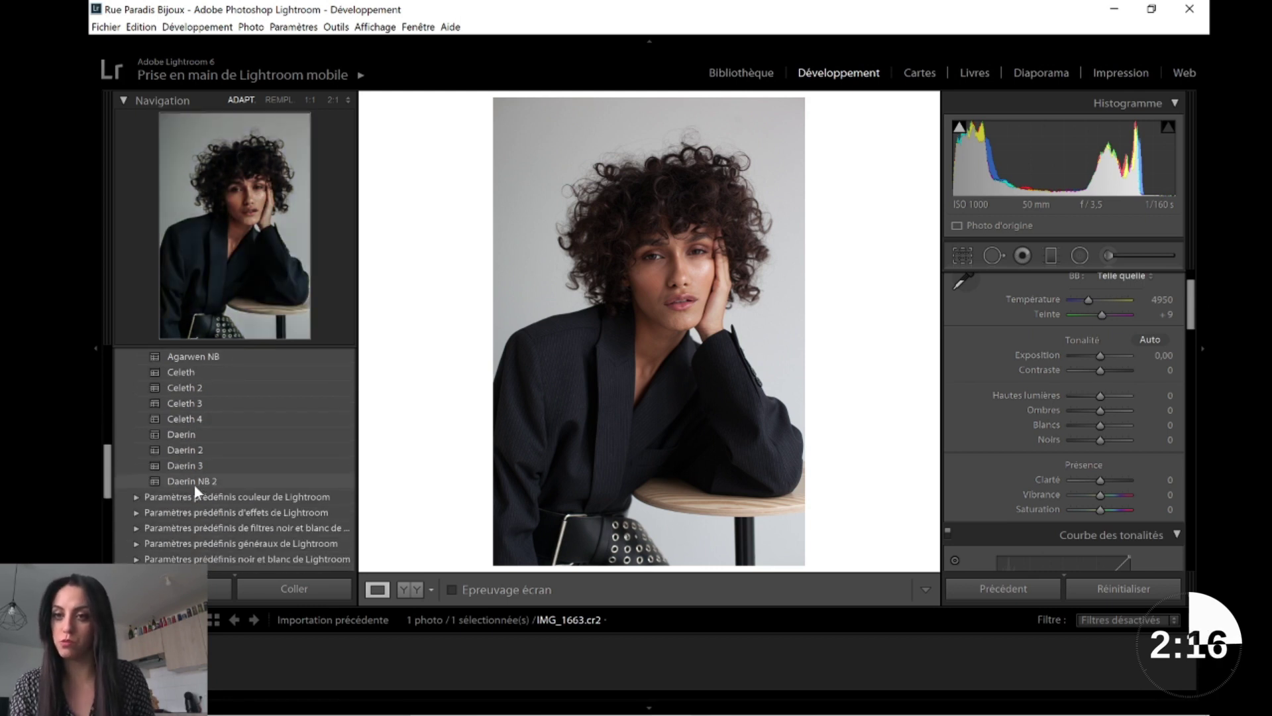
left_click(196, 436)
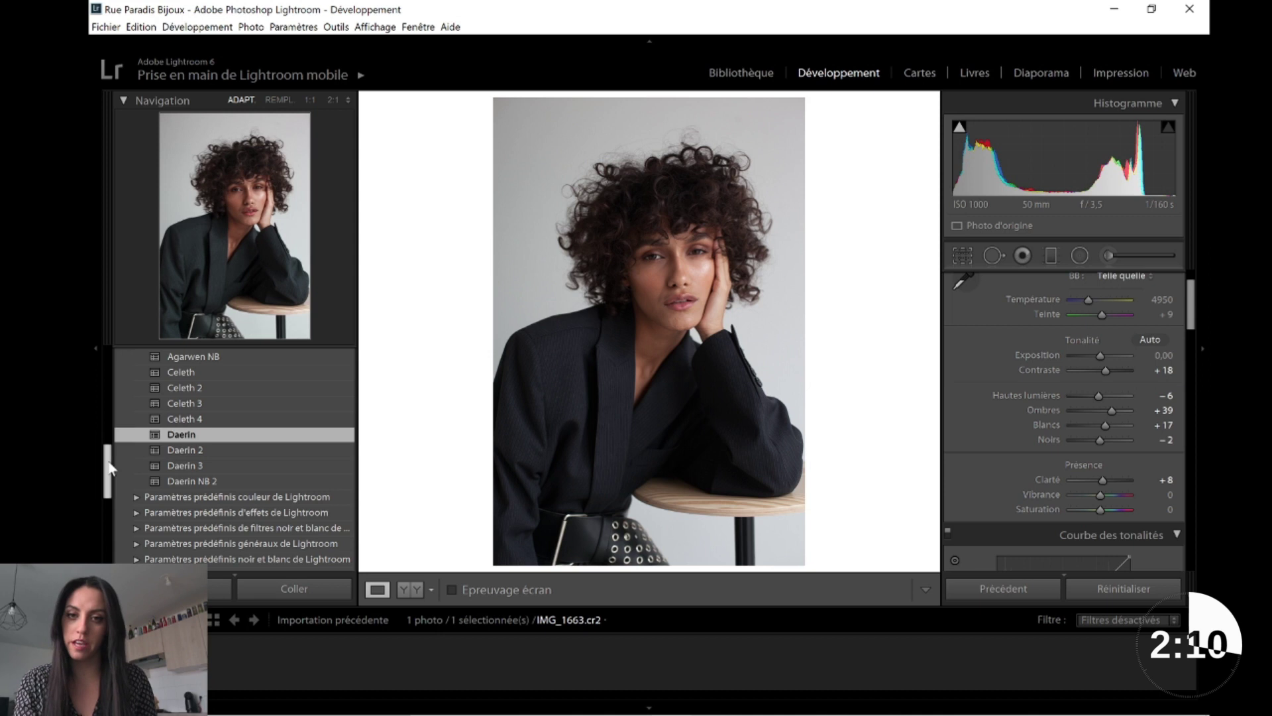
Step: Under BALI-BREEZE-UBUD, lift Shadows to +49 and Clarity to +4, comparing face close-up and full view
left_click_drag(109, 472, 119, 368)
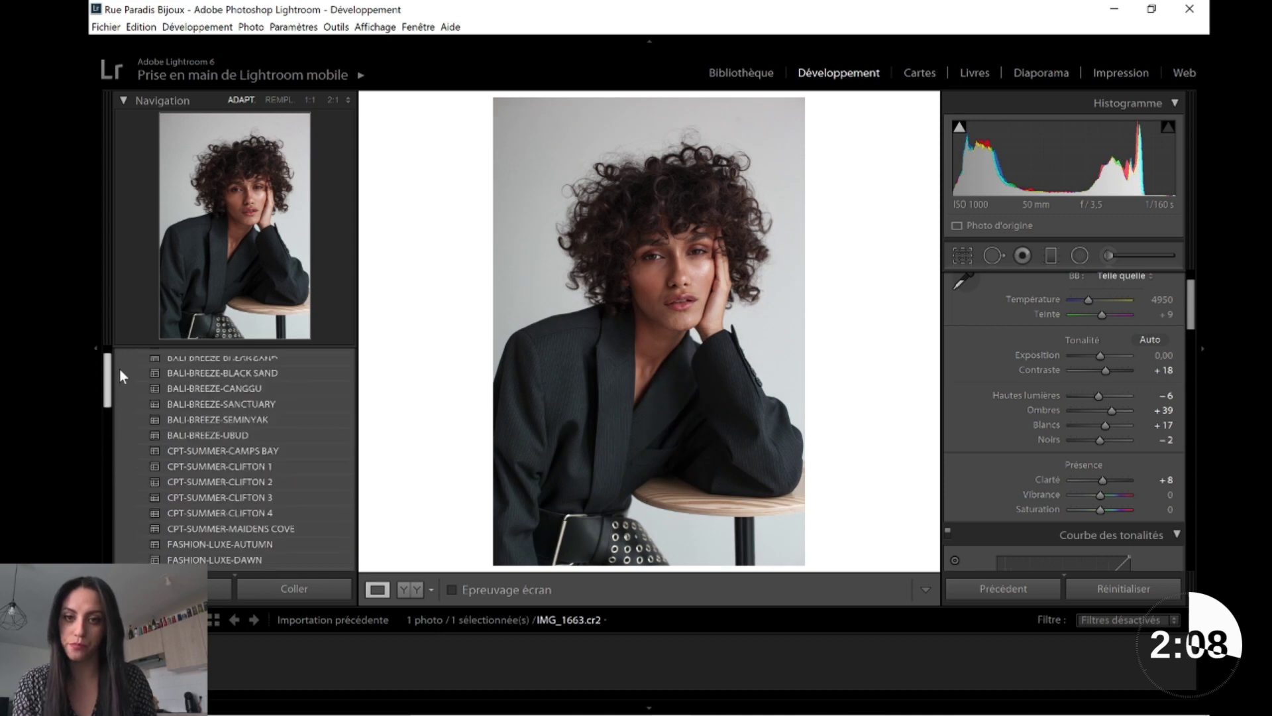
scroll(123, 371, "down", 1)
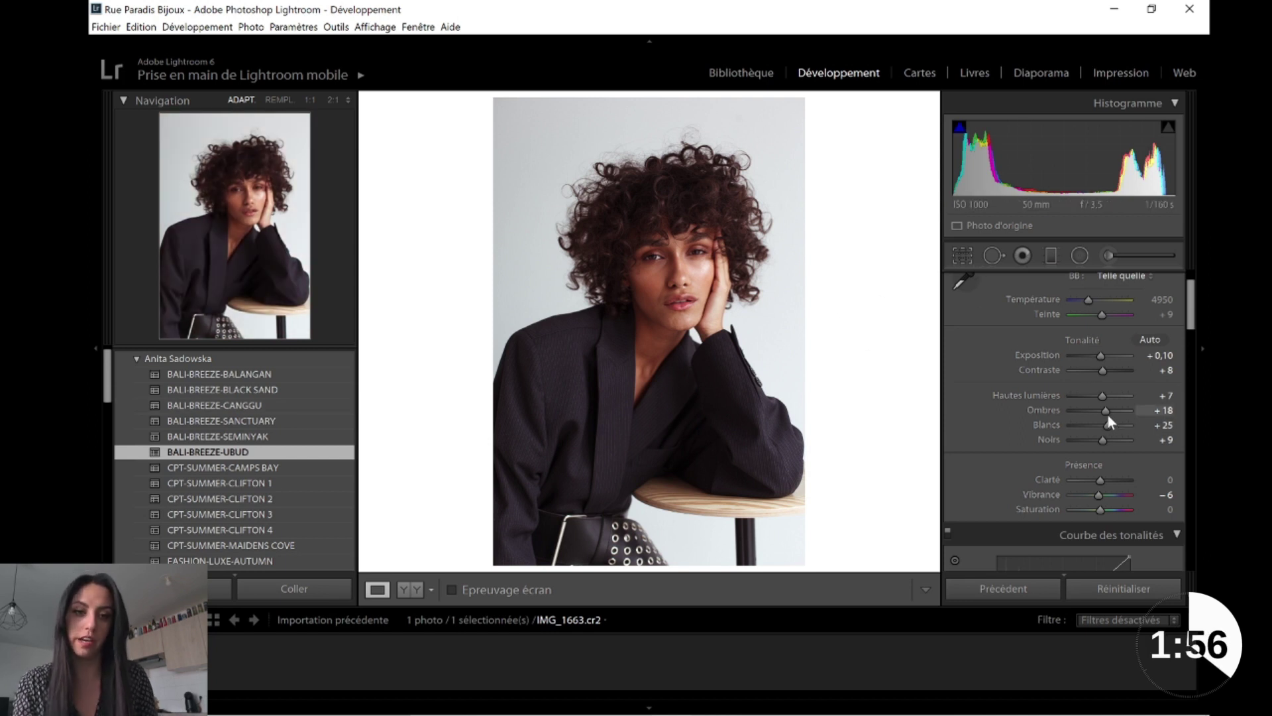
left_click_drag(1106, 411, 1116, 415)
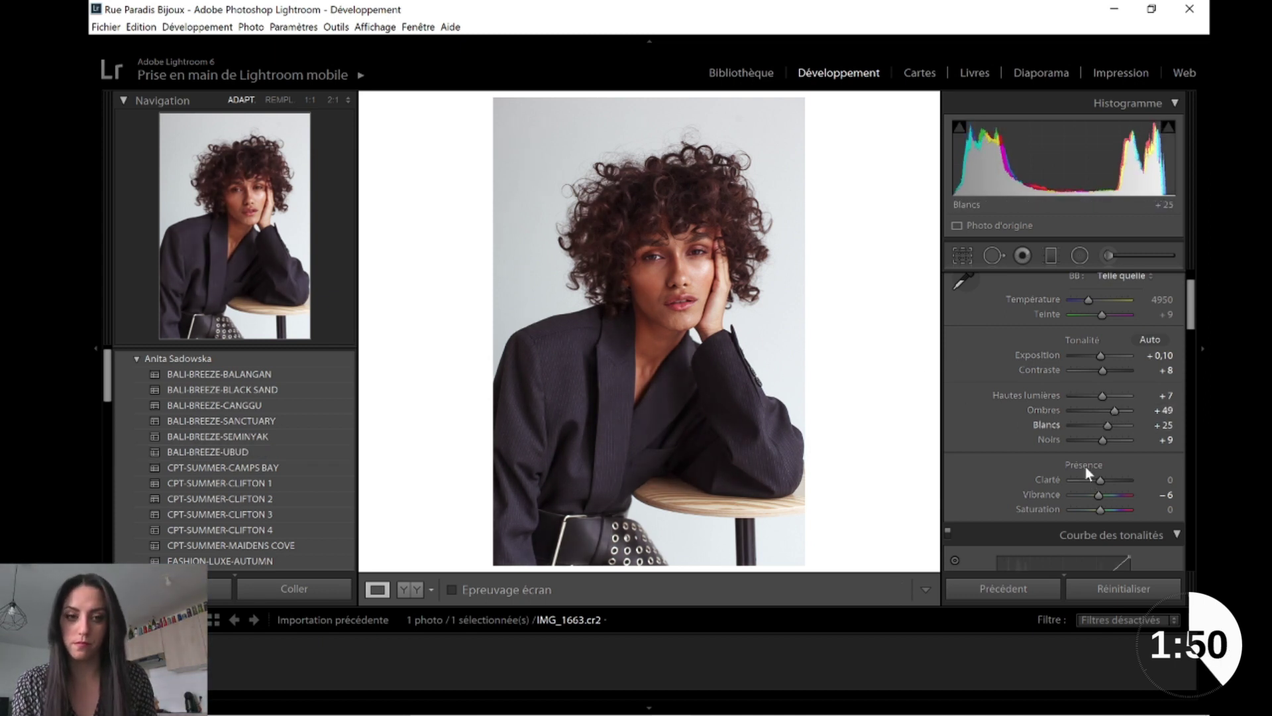
left_click_drag(1102, 481, 1105, 481)
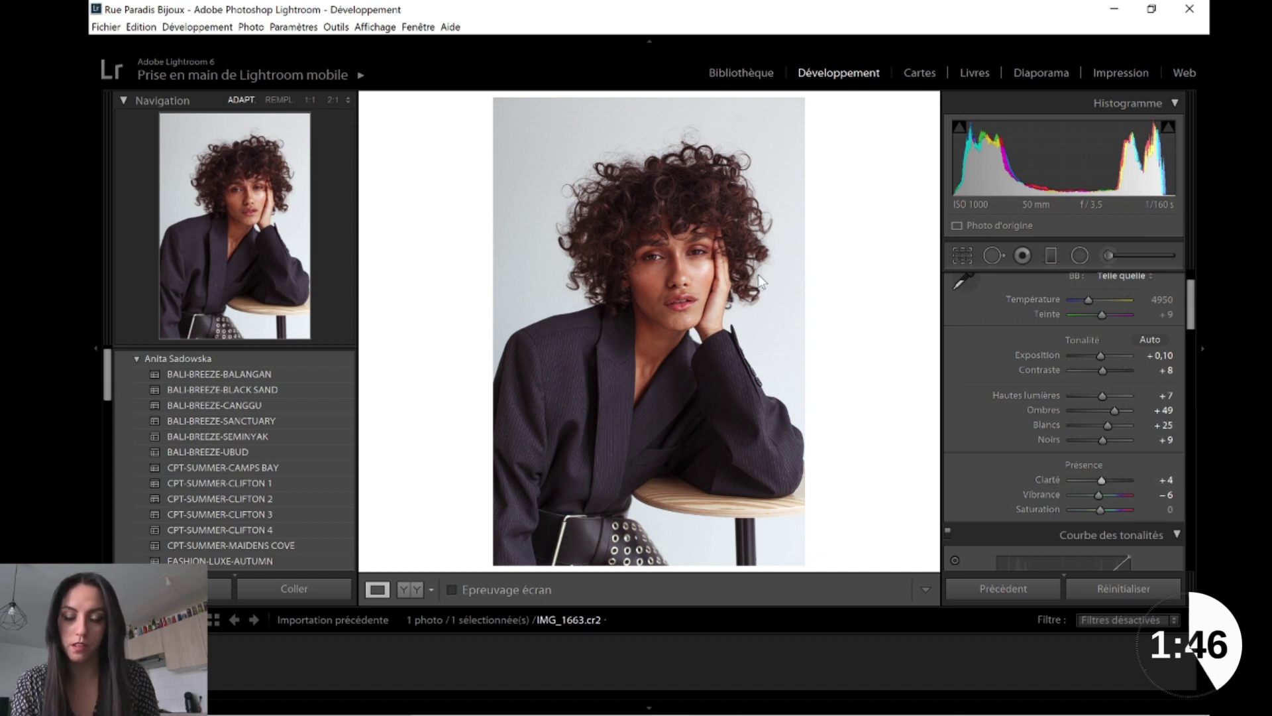
left_click(678, 279)
left_click(679, 280)
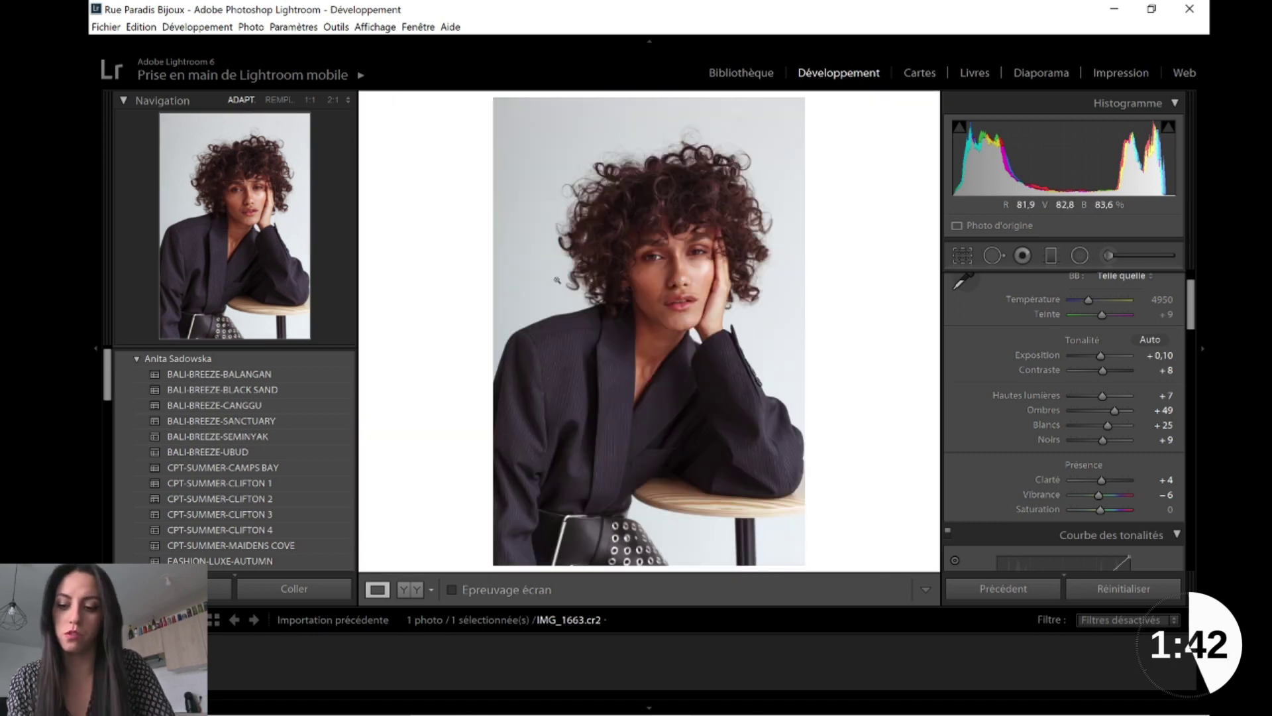
Step: Checking the face at 1:1, cut HSL saturation to Orange −29 and Red −10
left_click(639, 276)
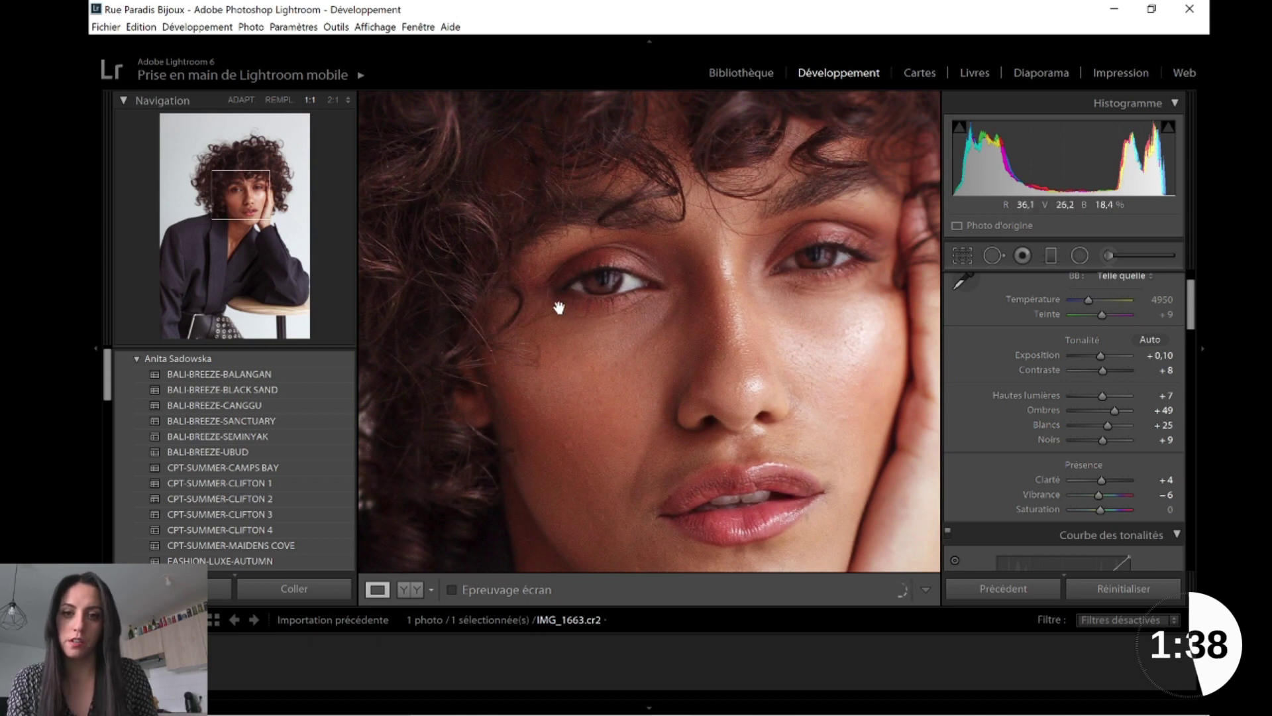
left_click_drag(798, 422, 804, 451)
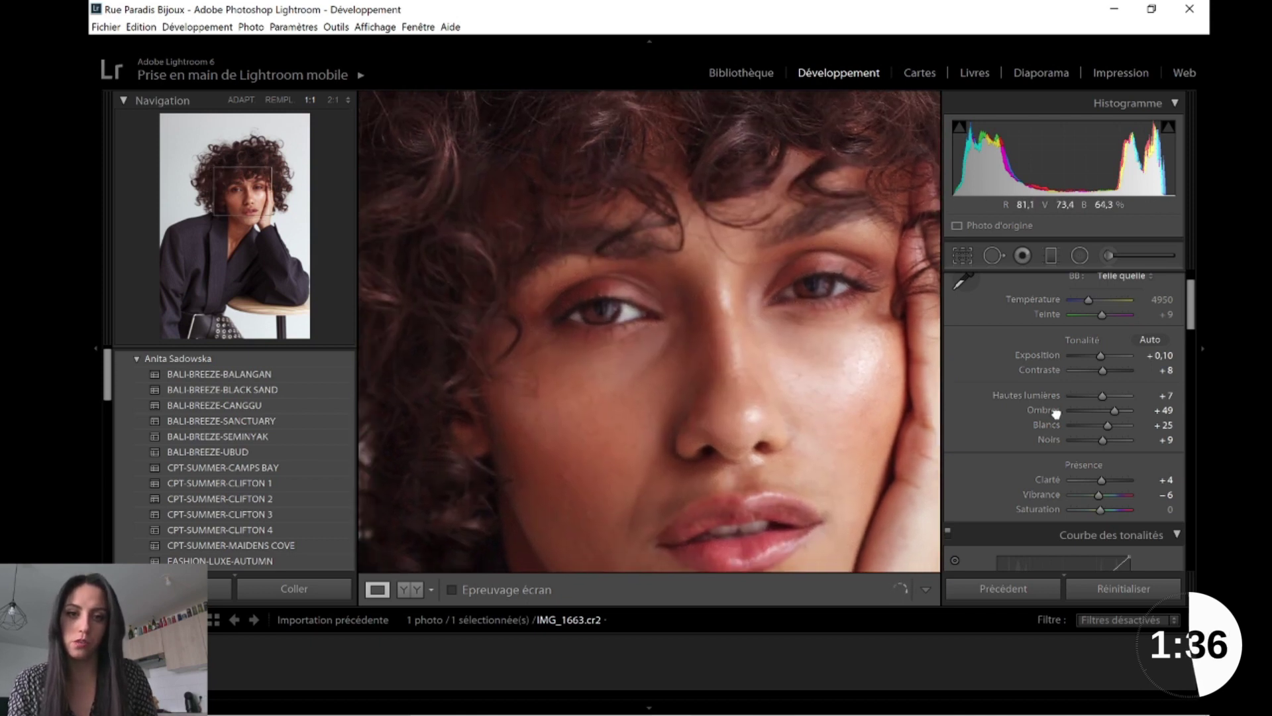
mouse_move(1191, 308)
left_mouse_down()
mouse_move(1194, 395)
mouse_move(1190, 366)
left_mouse_up()
left_click(1046, 340)
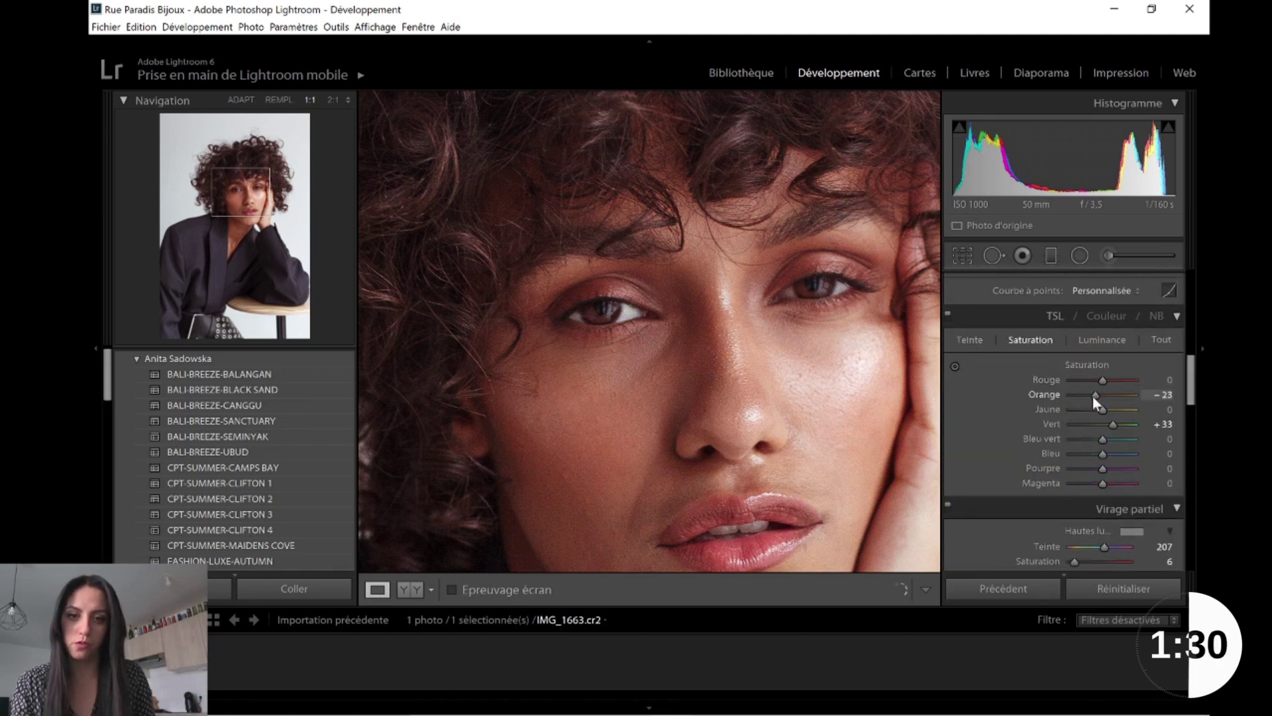
left_click_drag(1102, 381, 1098, 382)
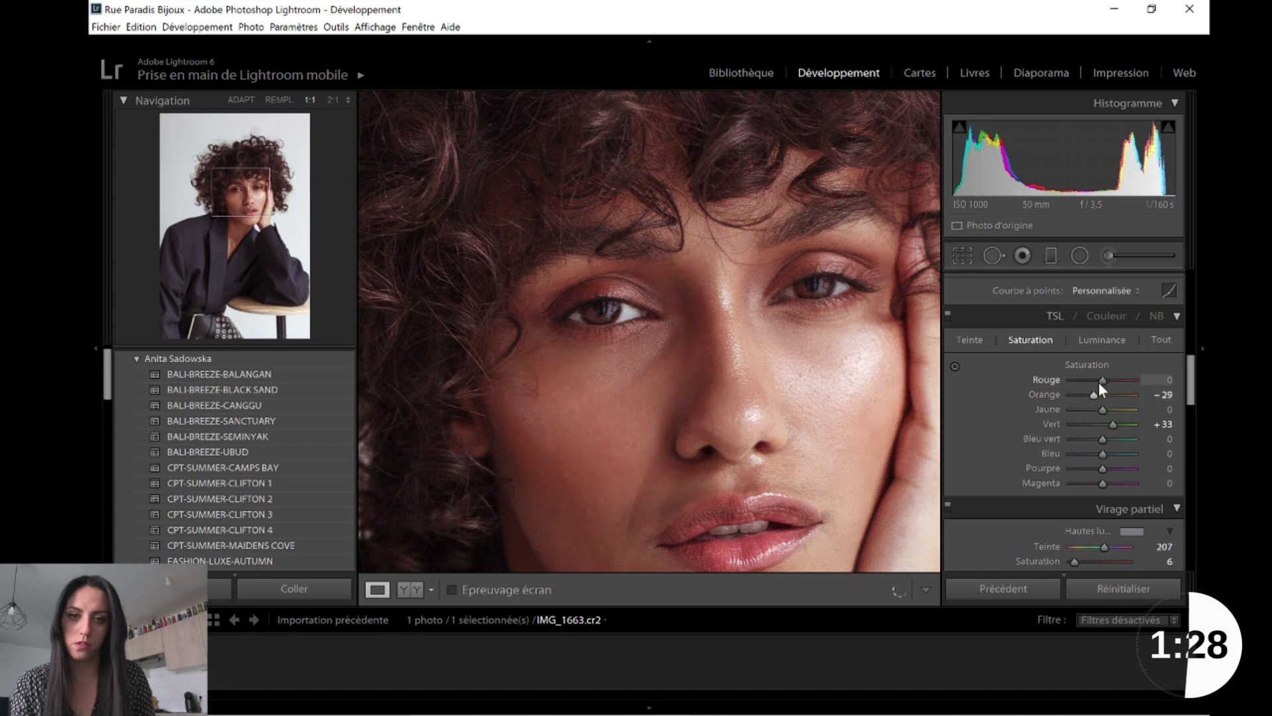
left_click(746, 376)
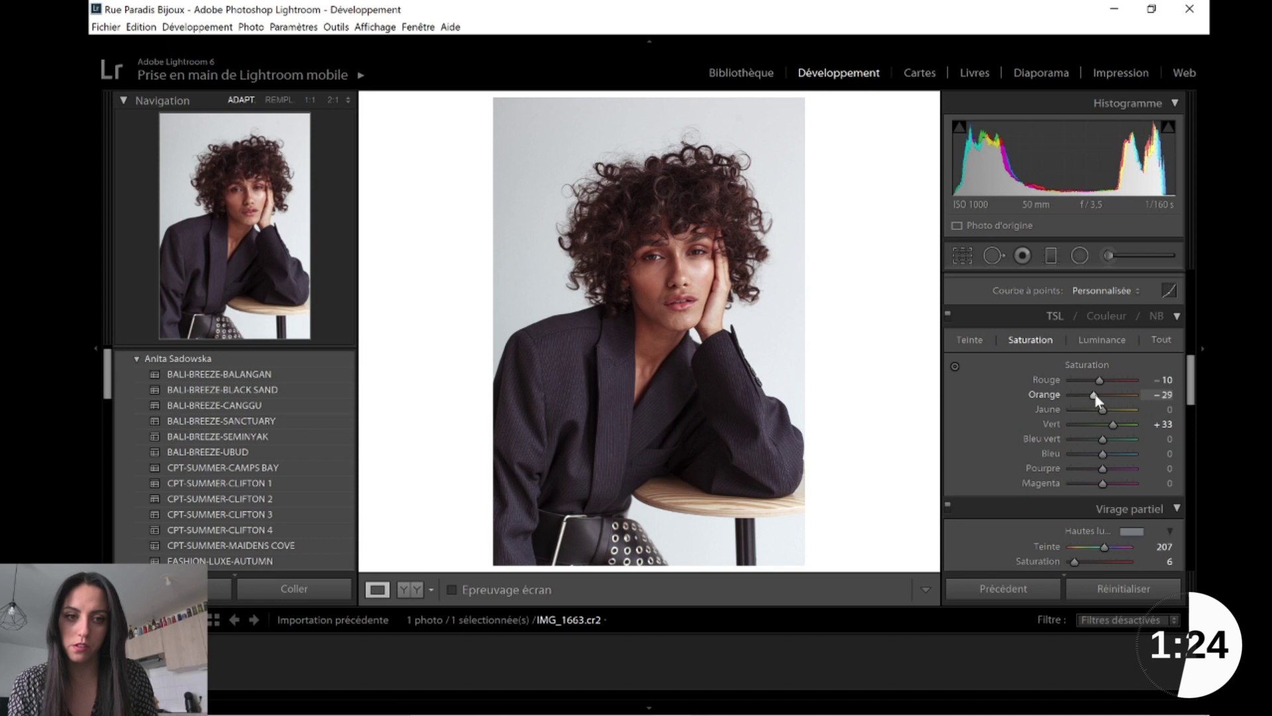
Step: Ease Red saturation to −4 and tint split-toning shadows to hue 319, saturation 4
left_click_drag(1099, 381, 1101, 381)
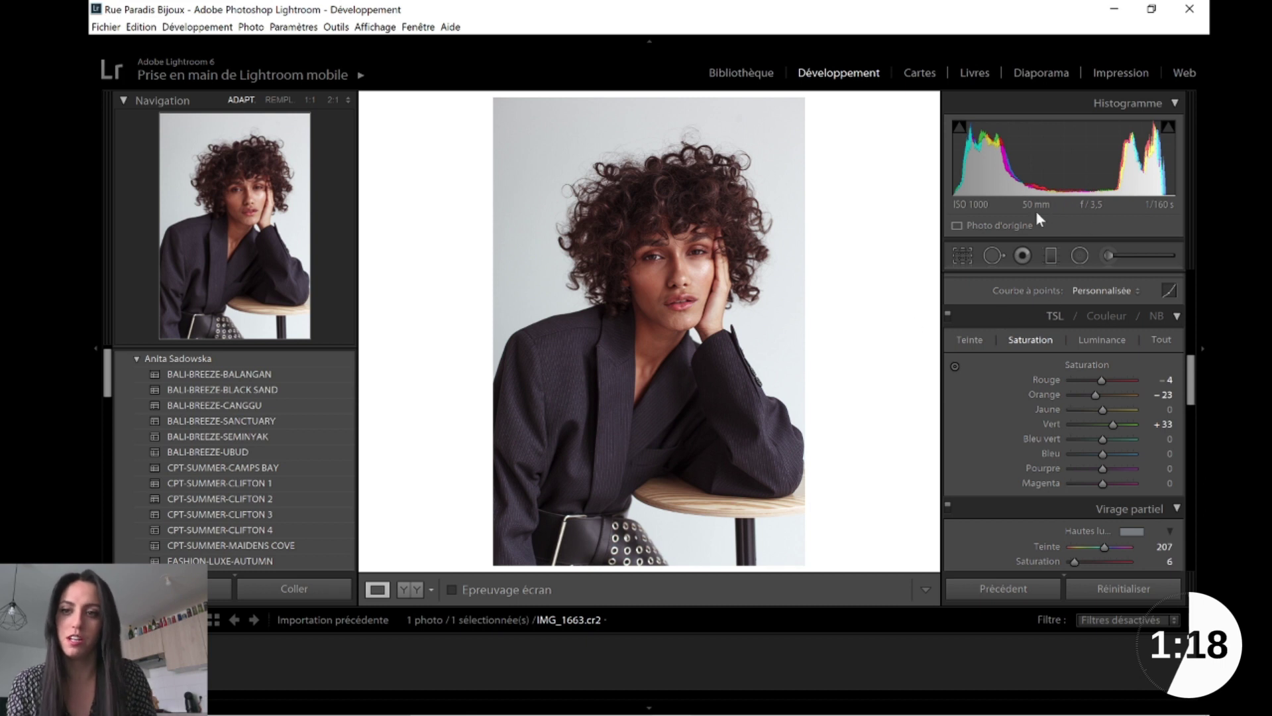
mouse_move(1192, 387)
left_mouse_down()
mouse_move(1195, 430)
mouse_move(1191, 412)
left_mouse_up()
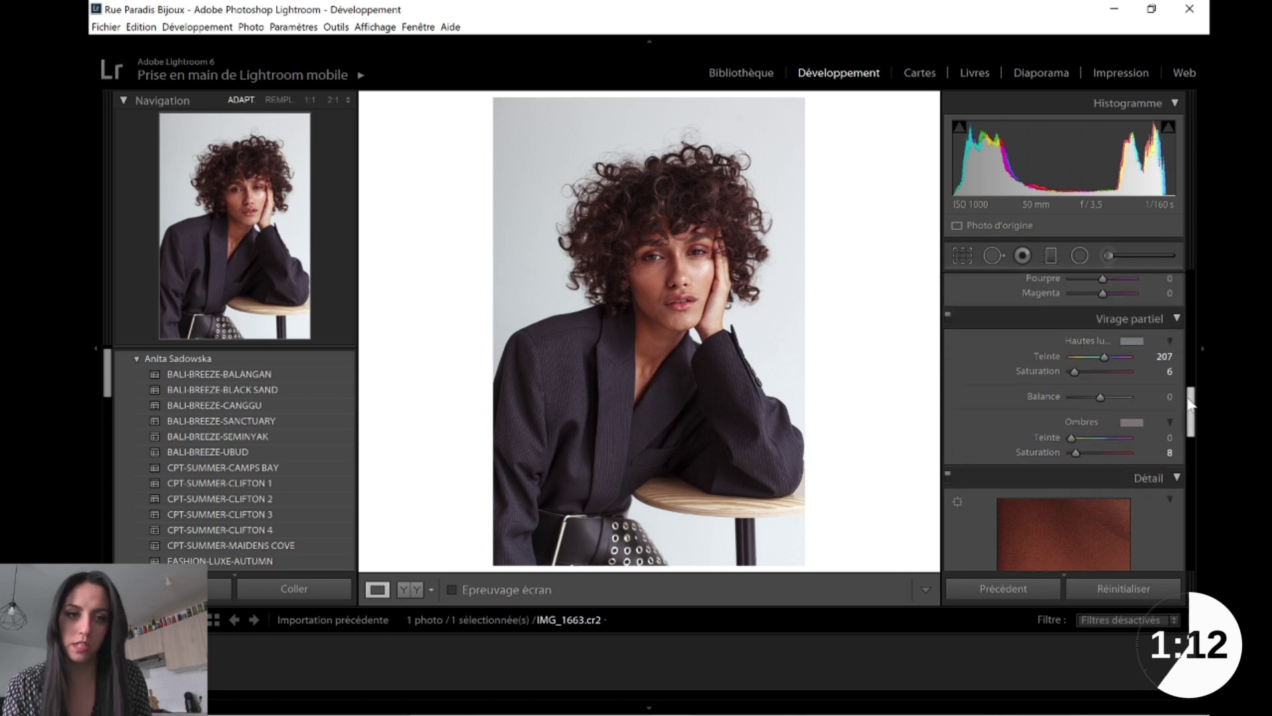
left_click(948, 316)
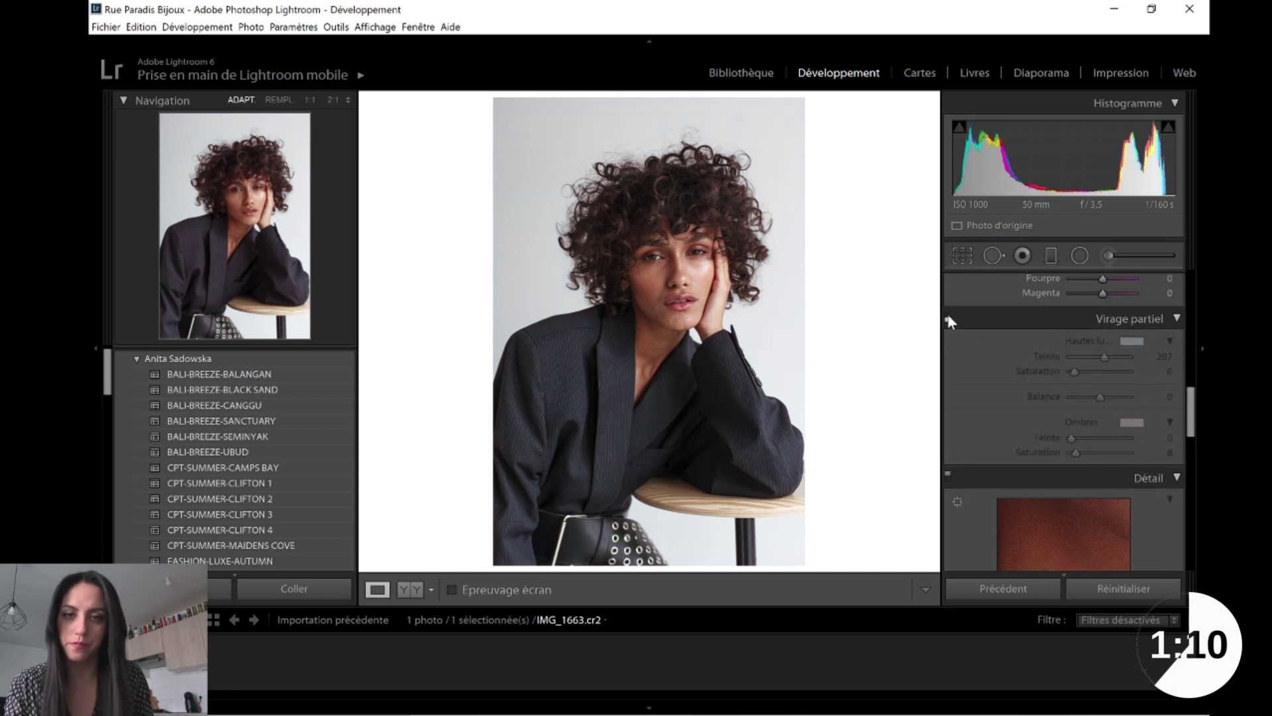
left_click(948, 317)
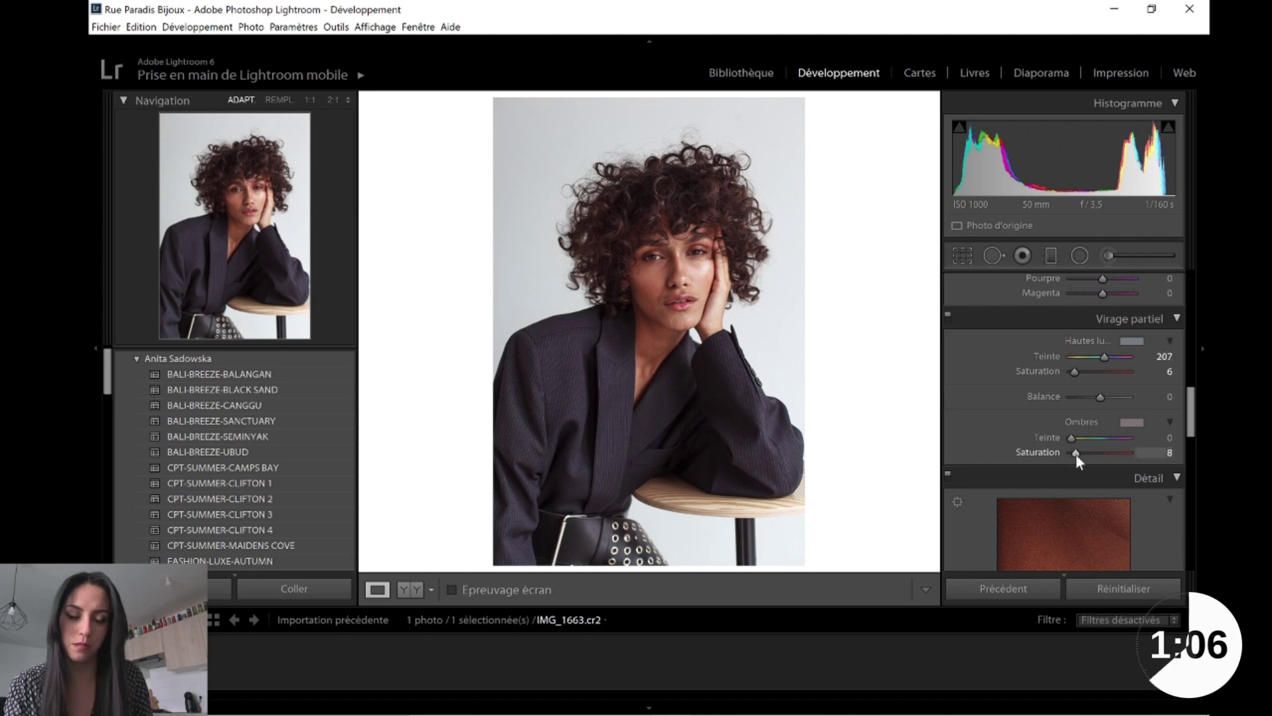
left_click_drag(1076, 435, 1126, 438)
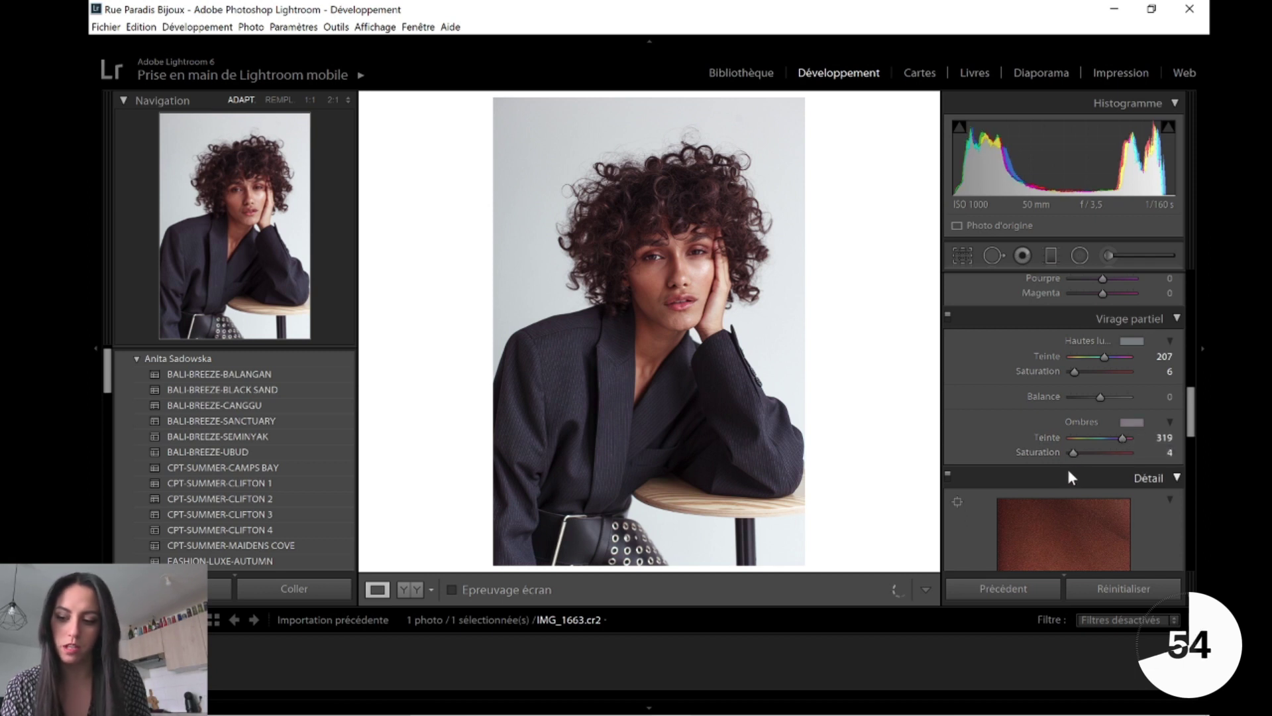
Step: Paint a +0.50 exposure brush adjustment over the background above her head
left_click_drag(1191, 407, 1190, 339)
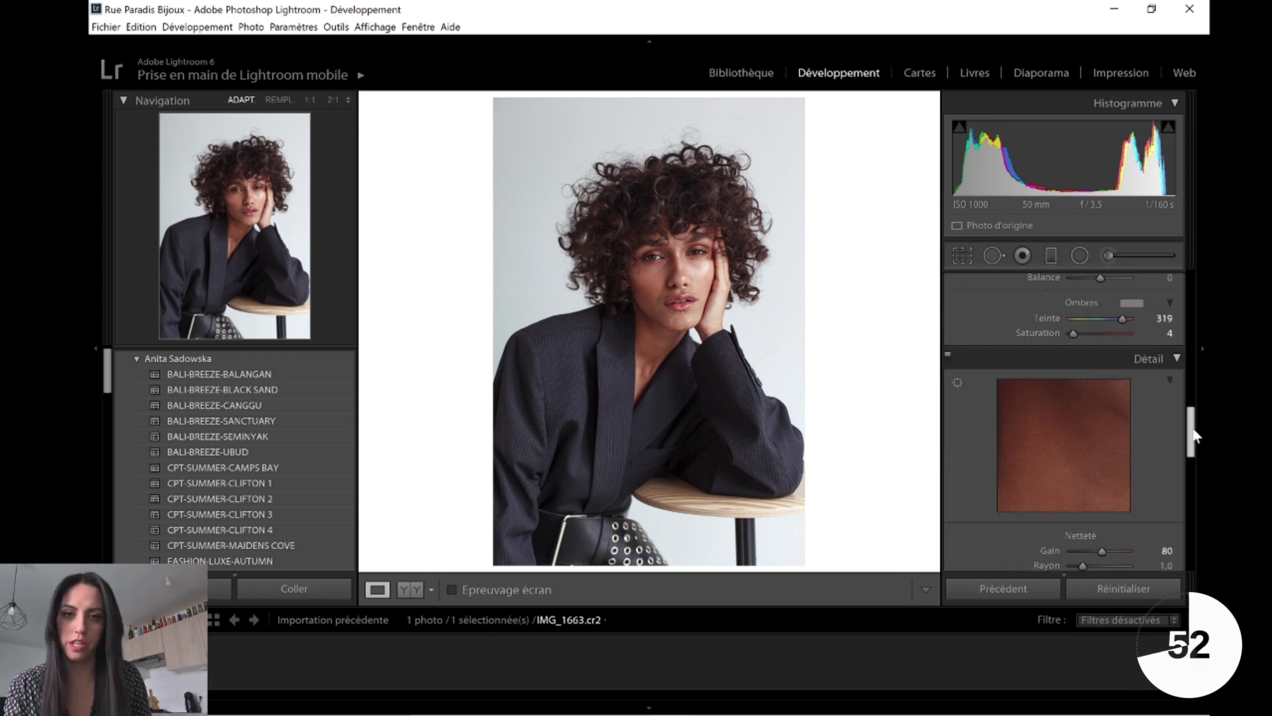
left_click(1106, 255)
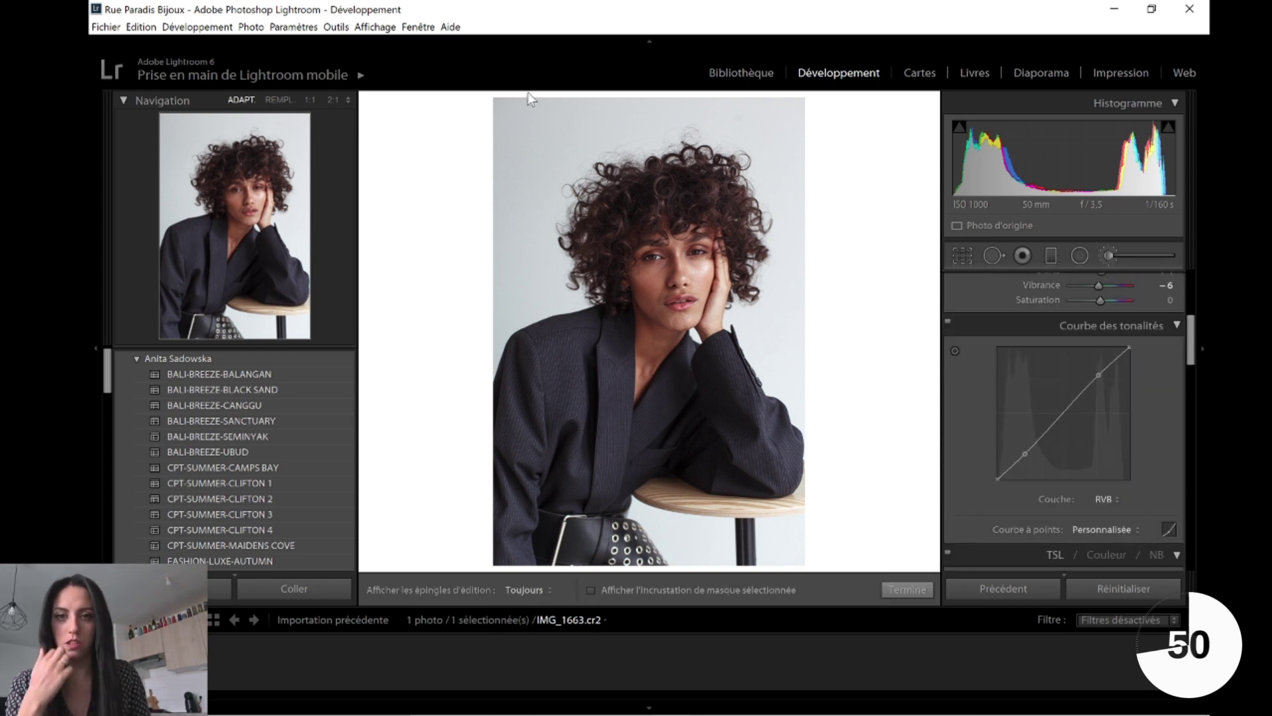
key("h")
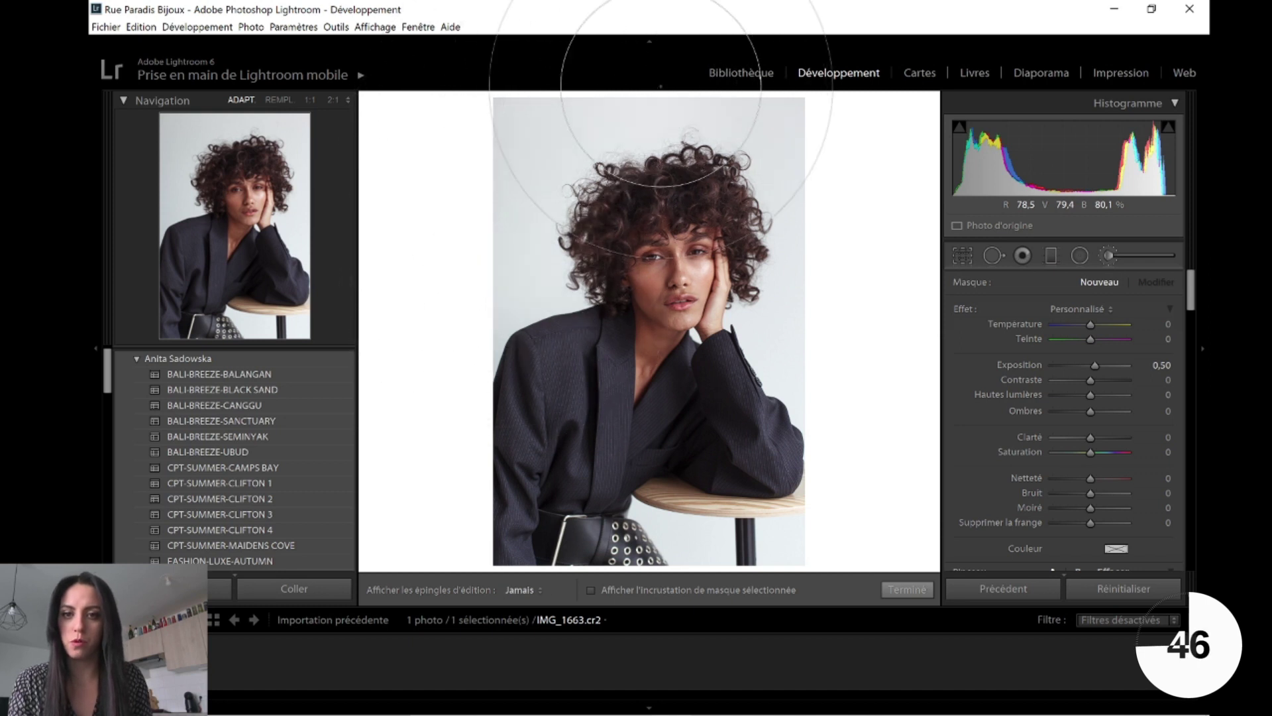
left_click_drag(549, 134, 769, 106)
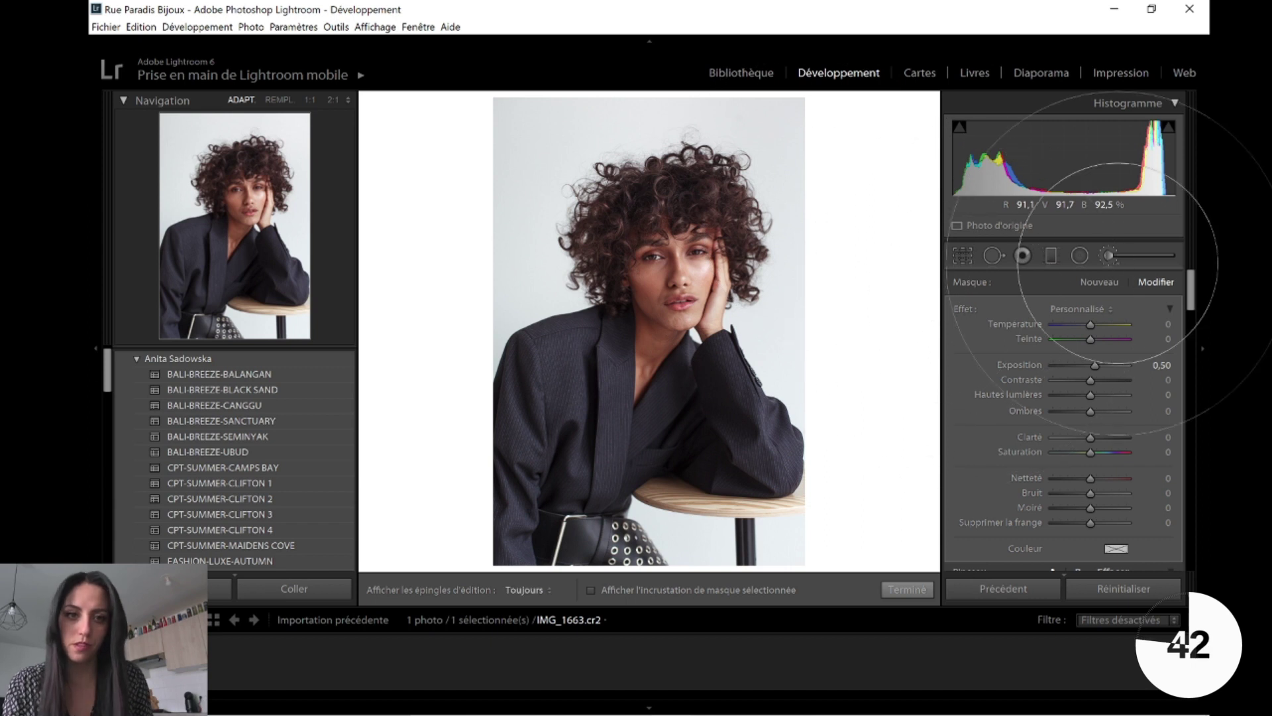
Step: Finish the local brush adjustment and lower Vibrance to -11
key("k")
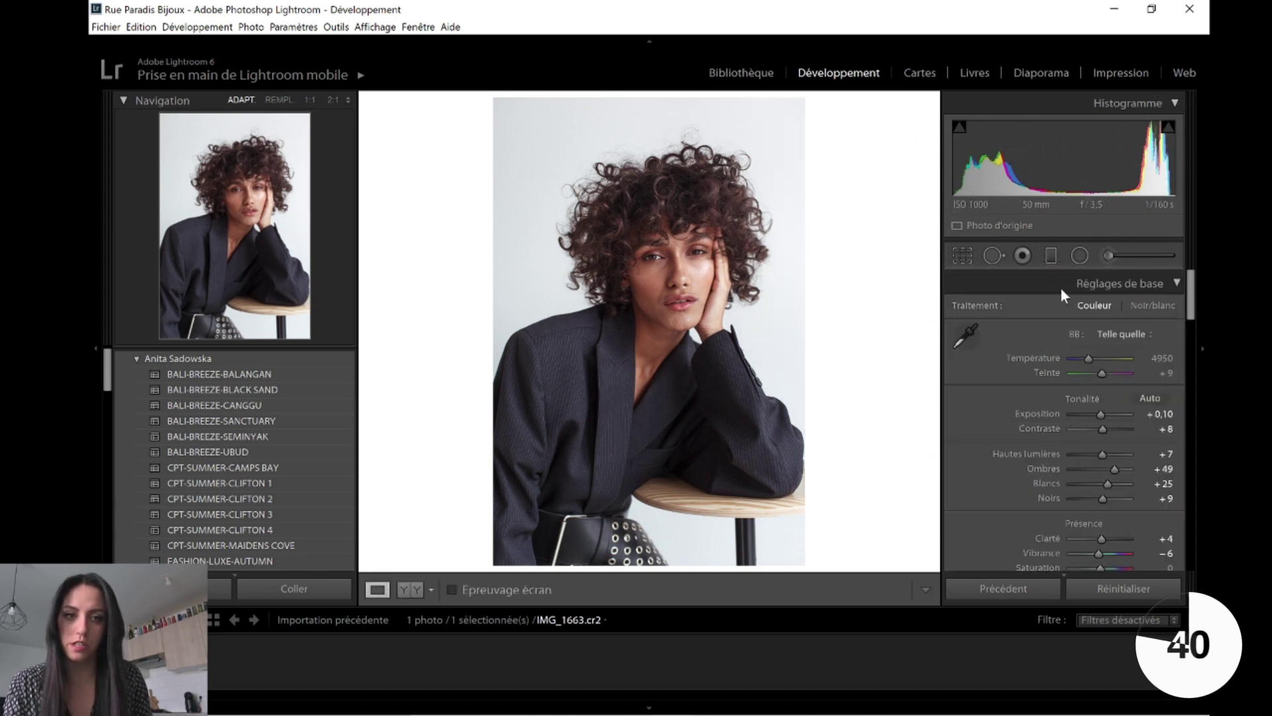
left_click_drag(1192, 308, 1191, 397)
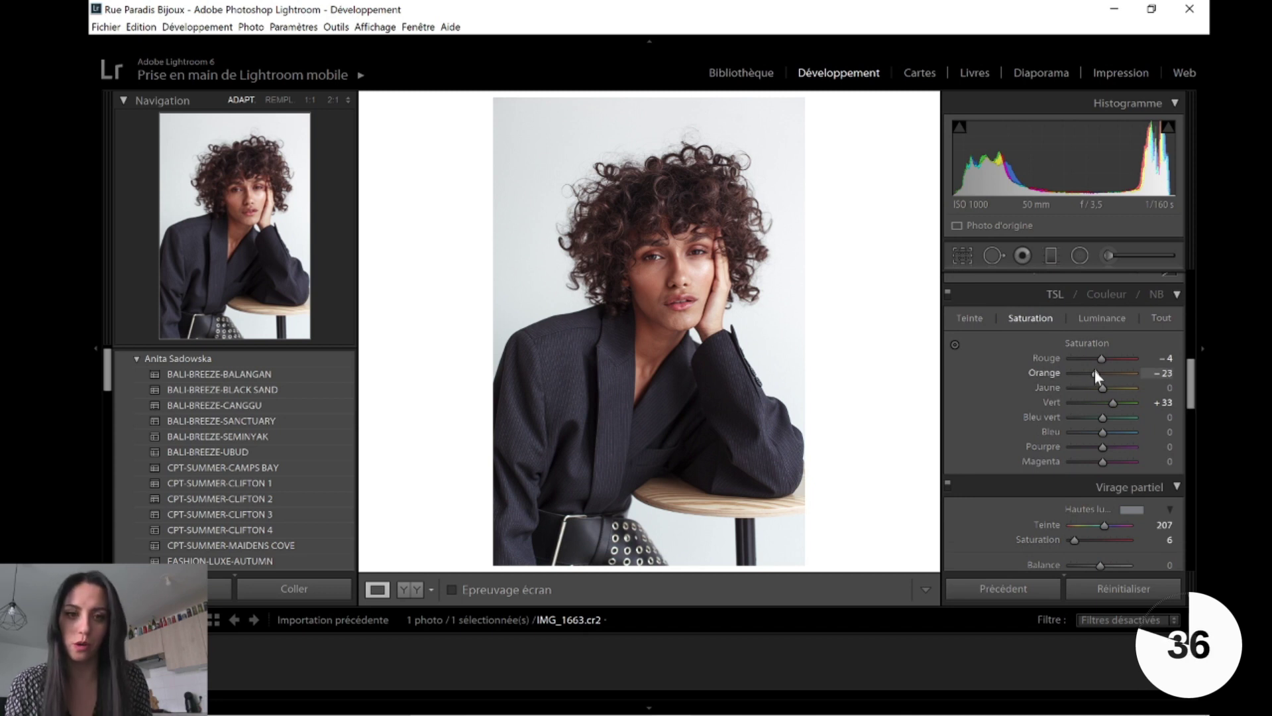
left_click_drag(1095, 375, 1098, 375)
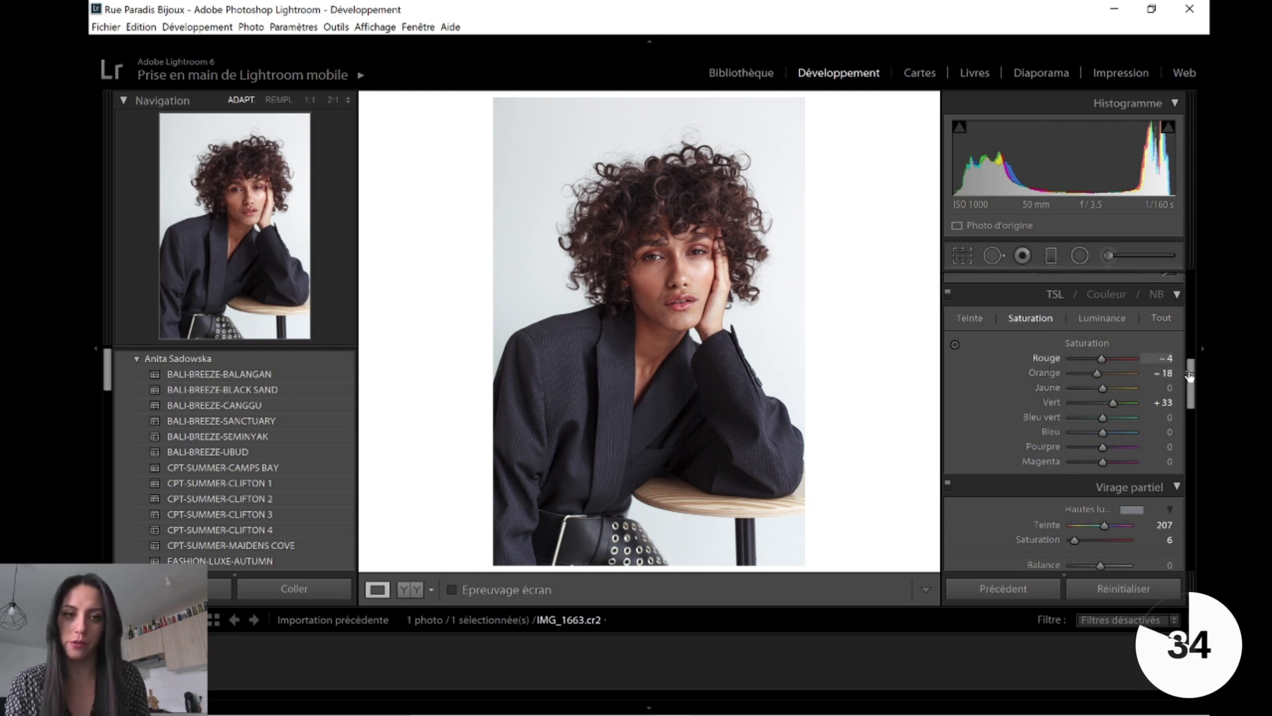
left_click_drag(1191, 381, 1191, 390)
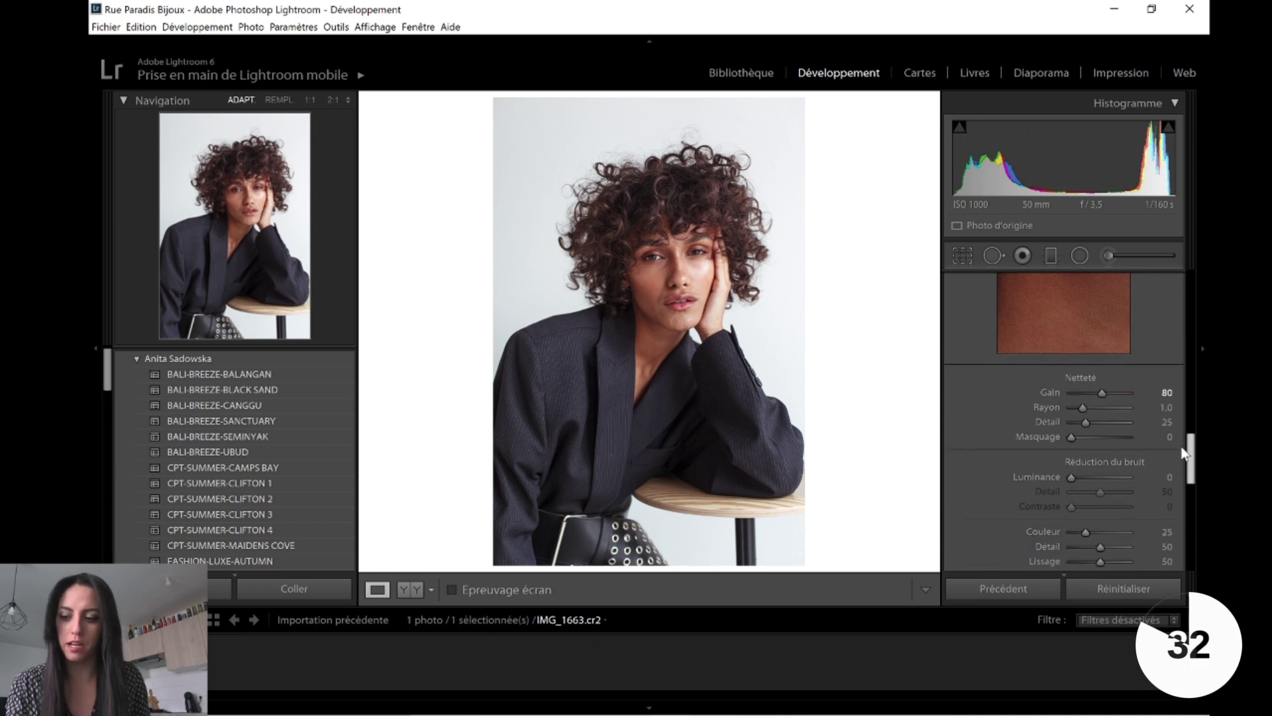
scroll(1173, 510, "down", 3)
scroll(1174, 503, "down", 2)
left_click_drag(1191, 500, 1195, 317)
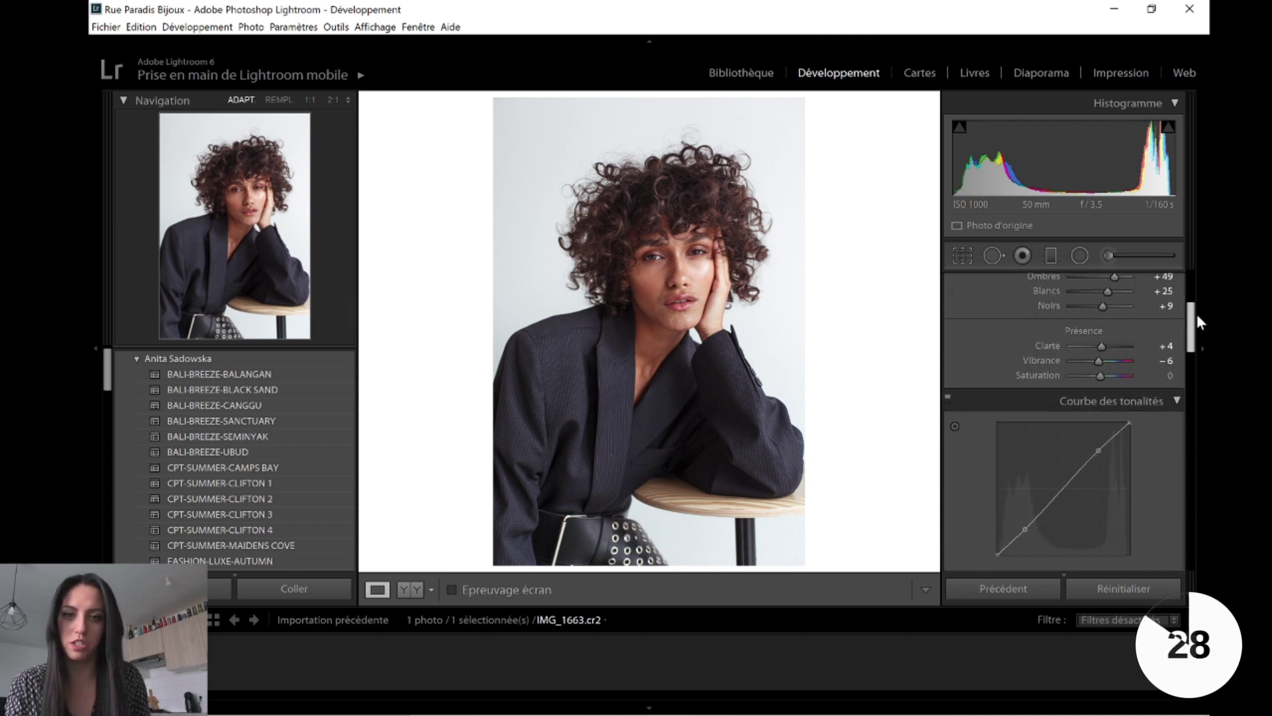
left_click_drag(1099, 362, 1096, 363)
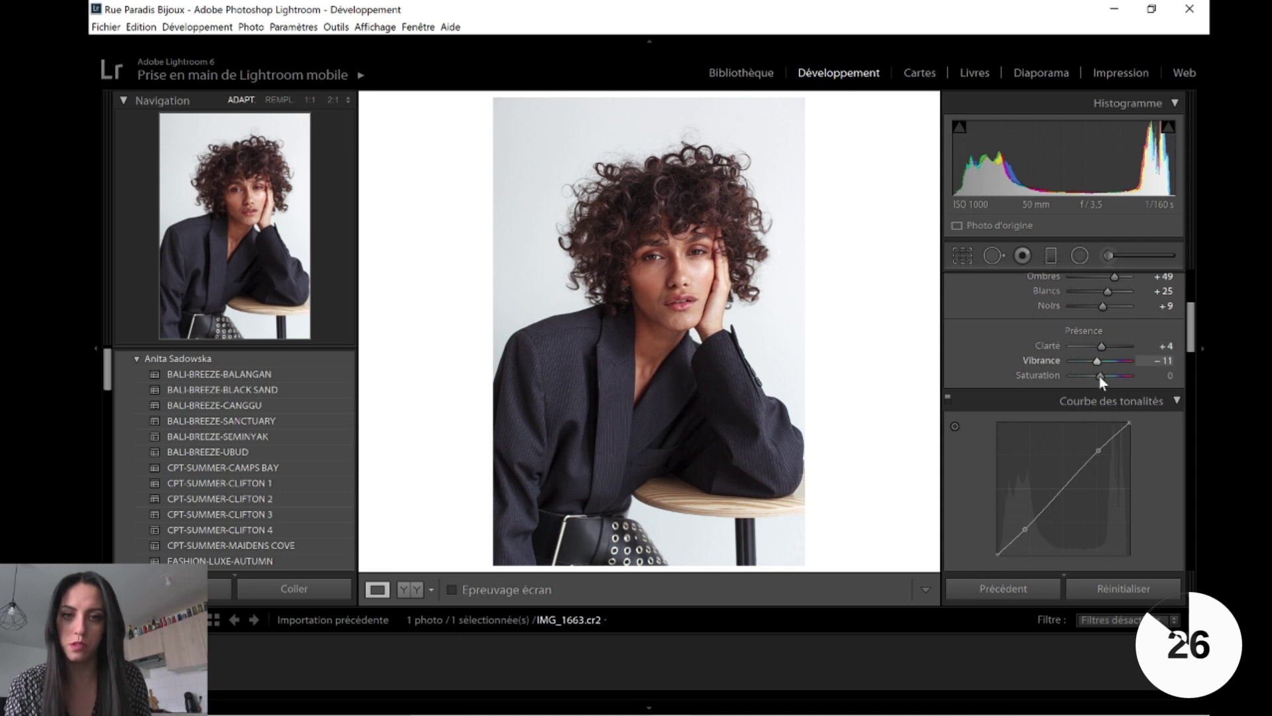
Step: Set Blacks to +3 and pull Whites back to +21
scroll(1193, 338, "up", 1)
left_click_drag(1103, 330, 1098, 339)
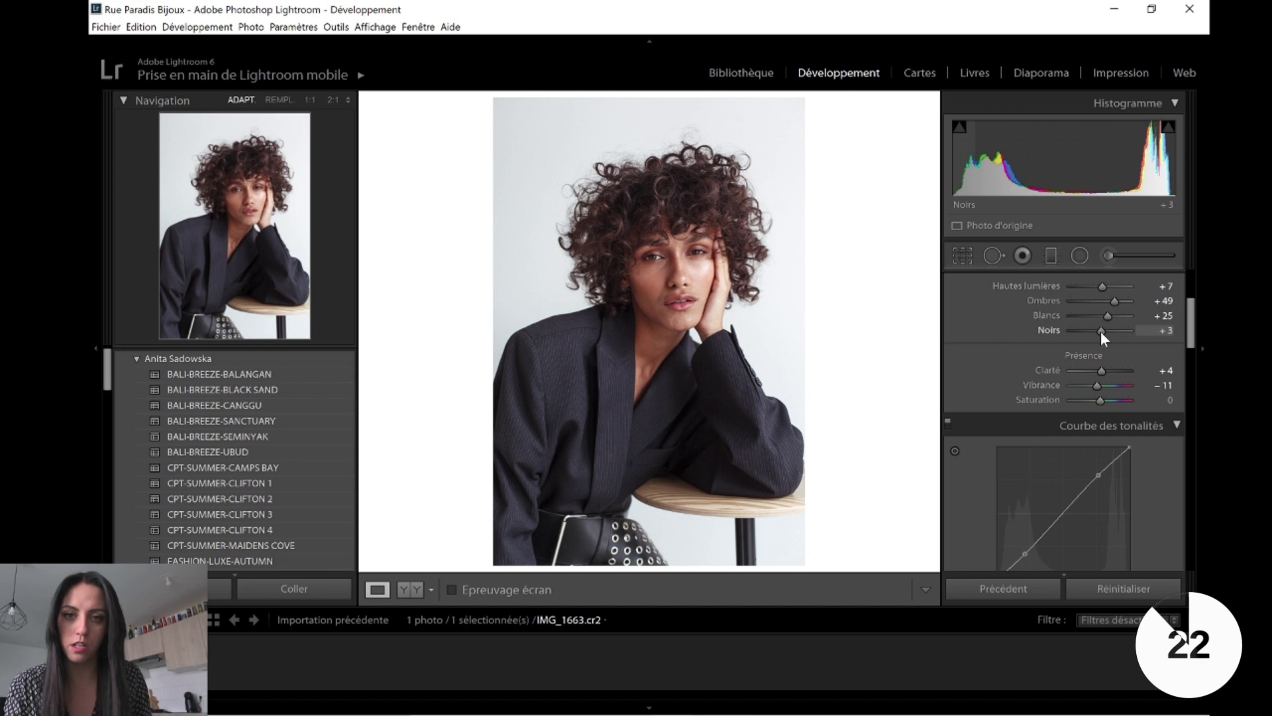
left_click_drag(1108, 316, 1105, 316)
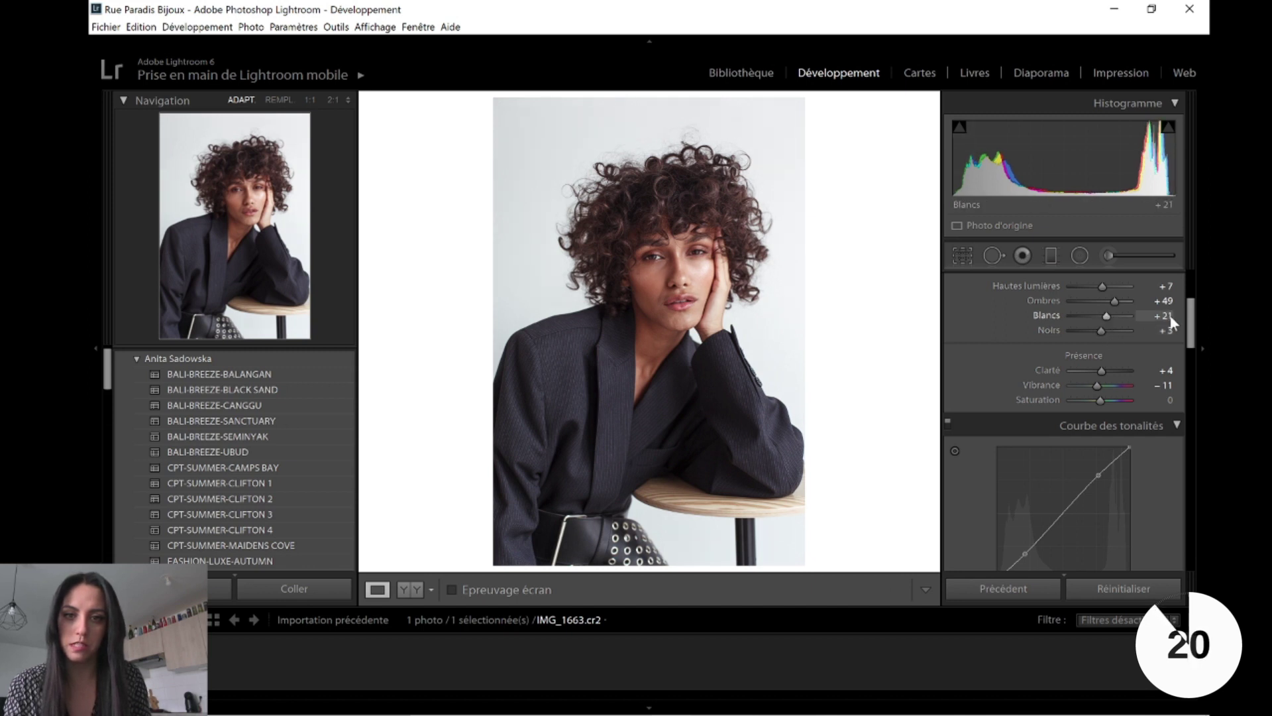
left_click_drag(1186, 324, 1189, 383)
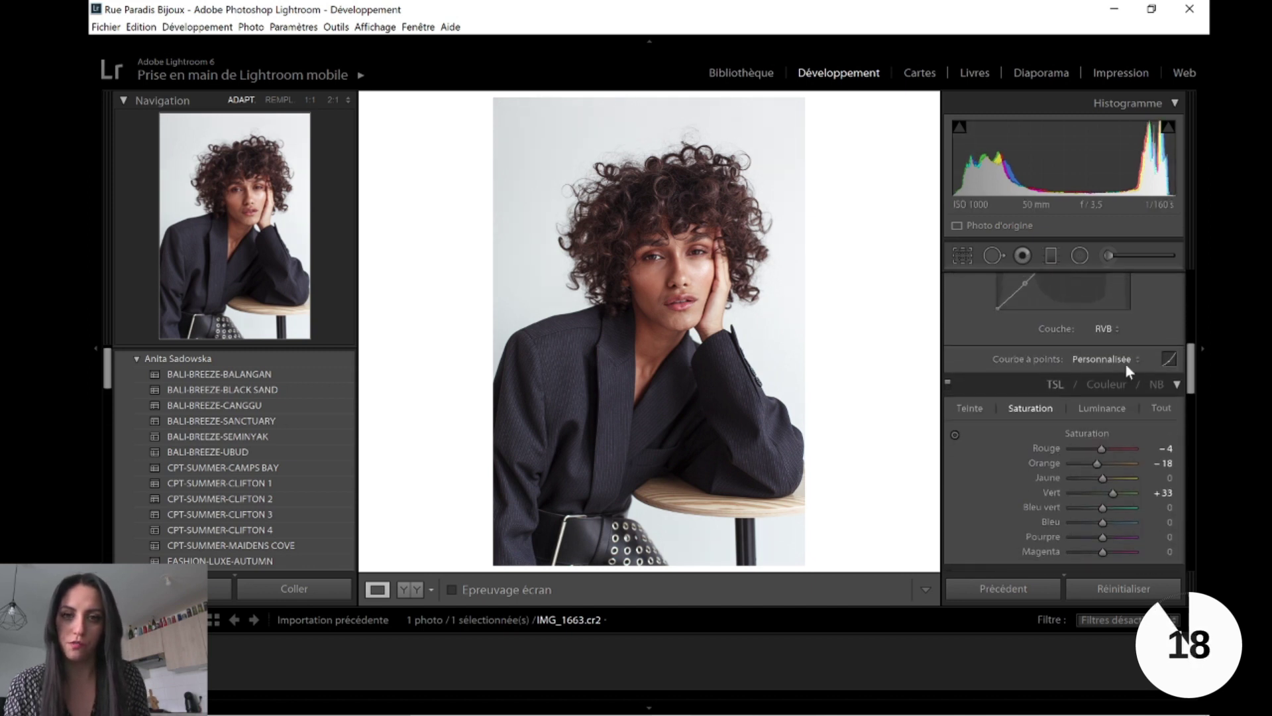
Step: Inspect the face and jacket at 1:1, then bring up the HSL Hue adjustments
left_click(684, 265)
left_click(780, 257)
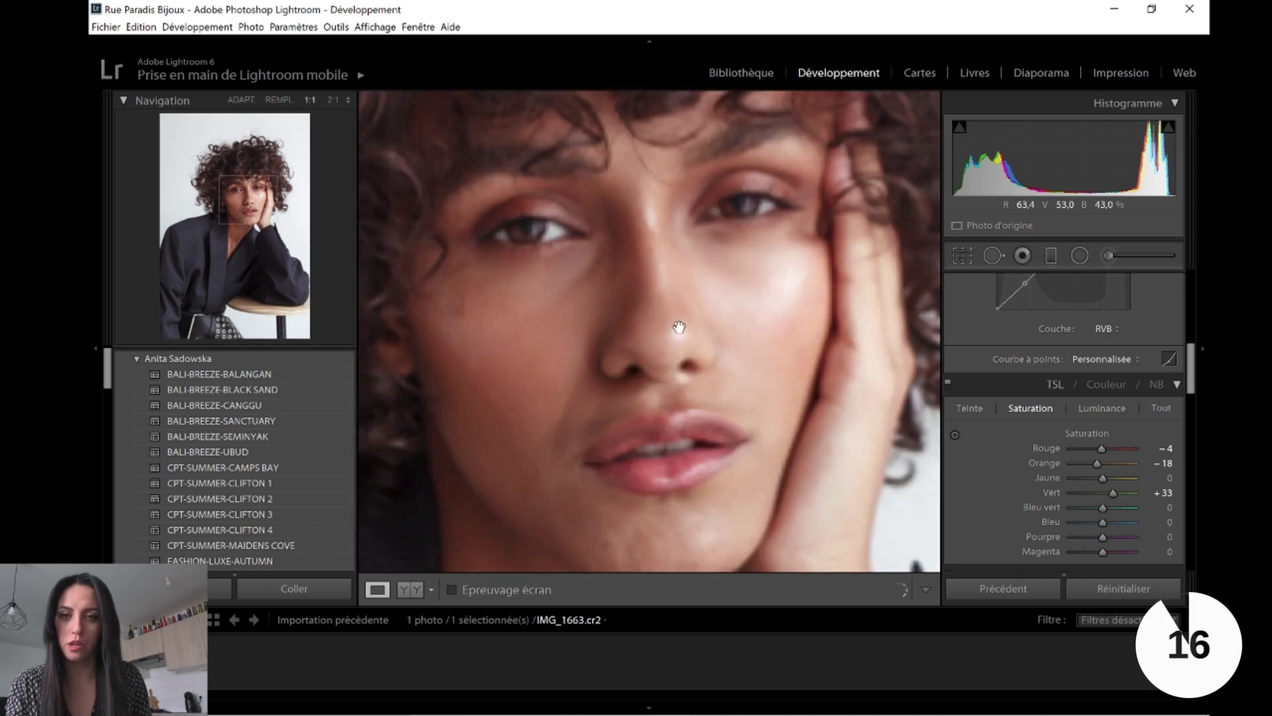
left_click(659, 318)
left_click(619, 325)
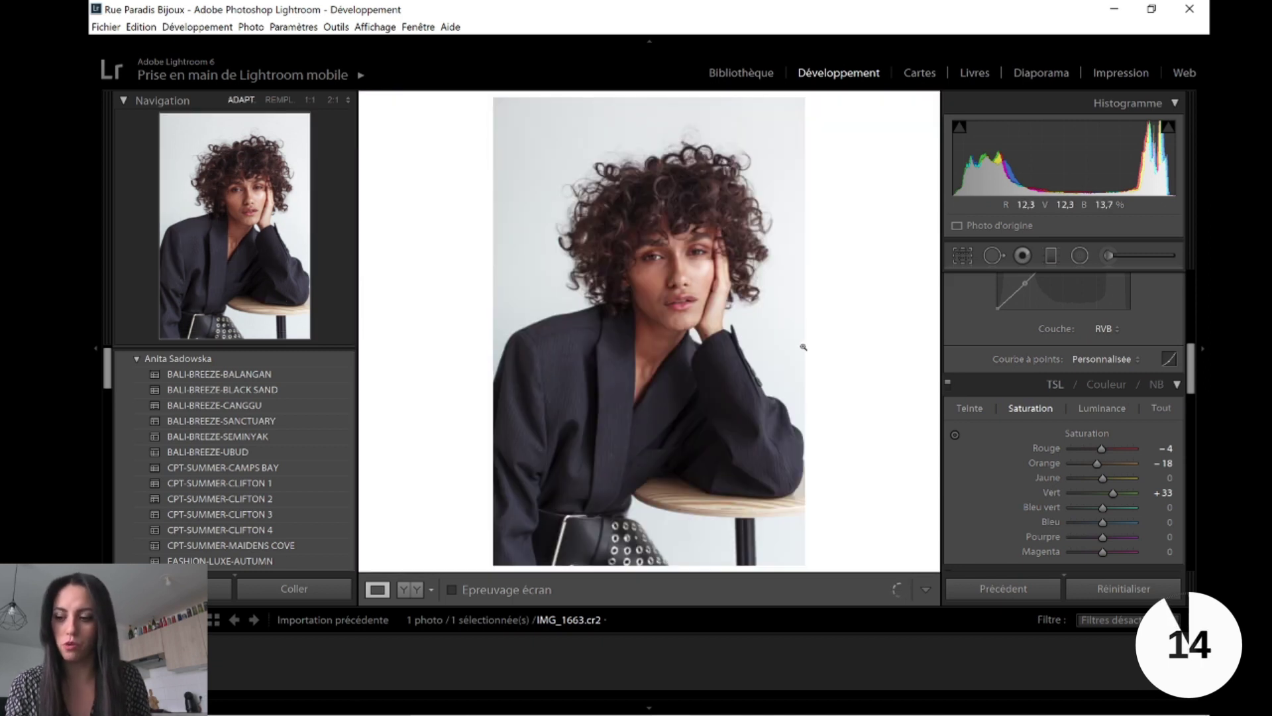
left_click(970, 408)
left_click_drag(1191, 375, 1192, 386)
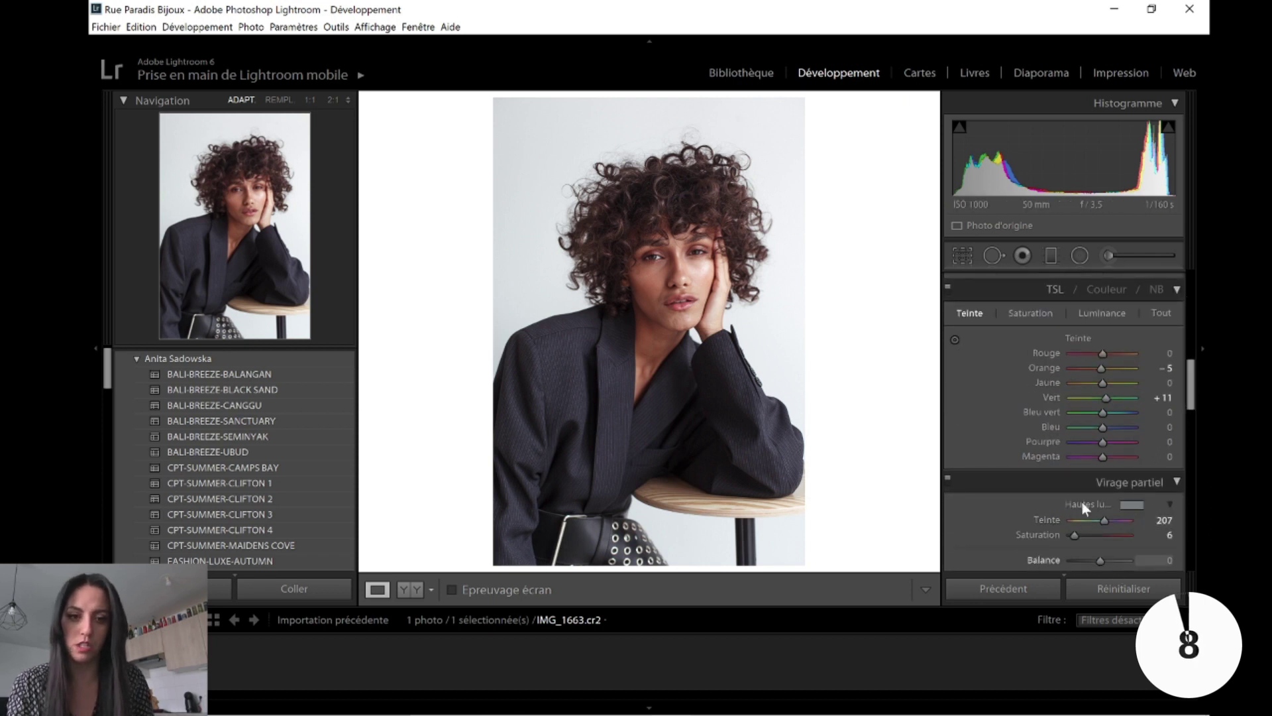
Step: Scroll the right-hand develop panel to reach the HSL Hue sliders
left_click_drag(1194, 389, 1182, 373)
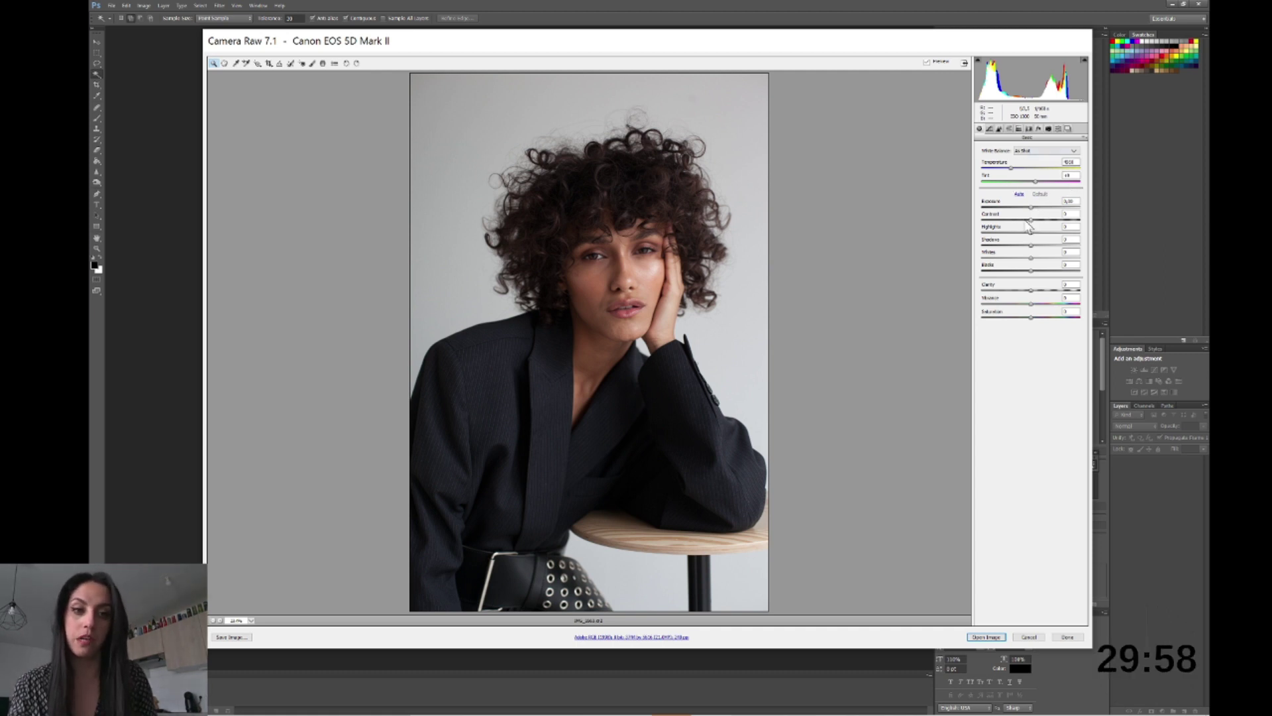
Step: In Camera Raw set Exposure +0.30, lower Highlights, raise Shadows, deepen Blacks, and open in Photoshop
left_click_drag(1035, 207, 1033, 209)
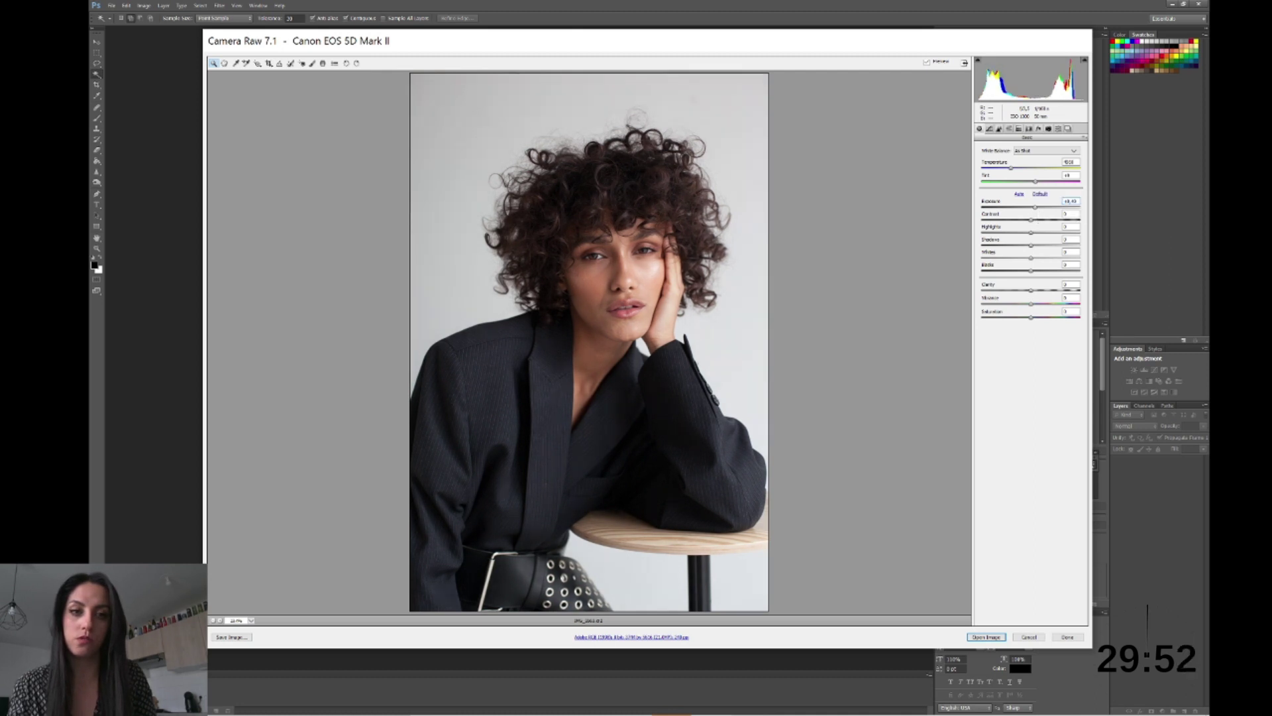
key("Tab")
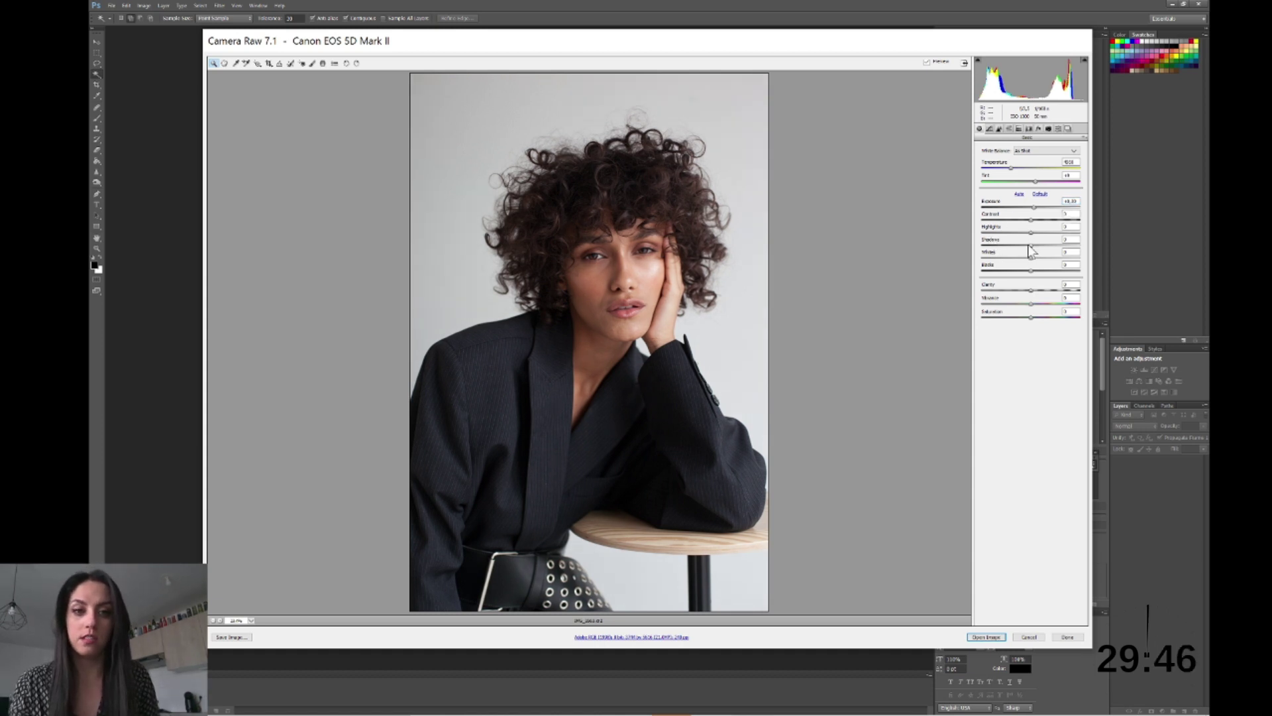
left_click_drag(1027, 234, 1012, 234)
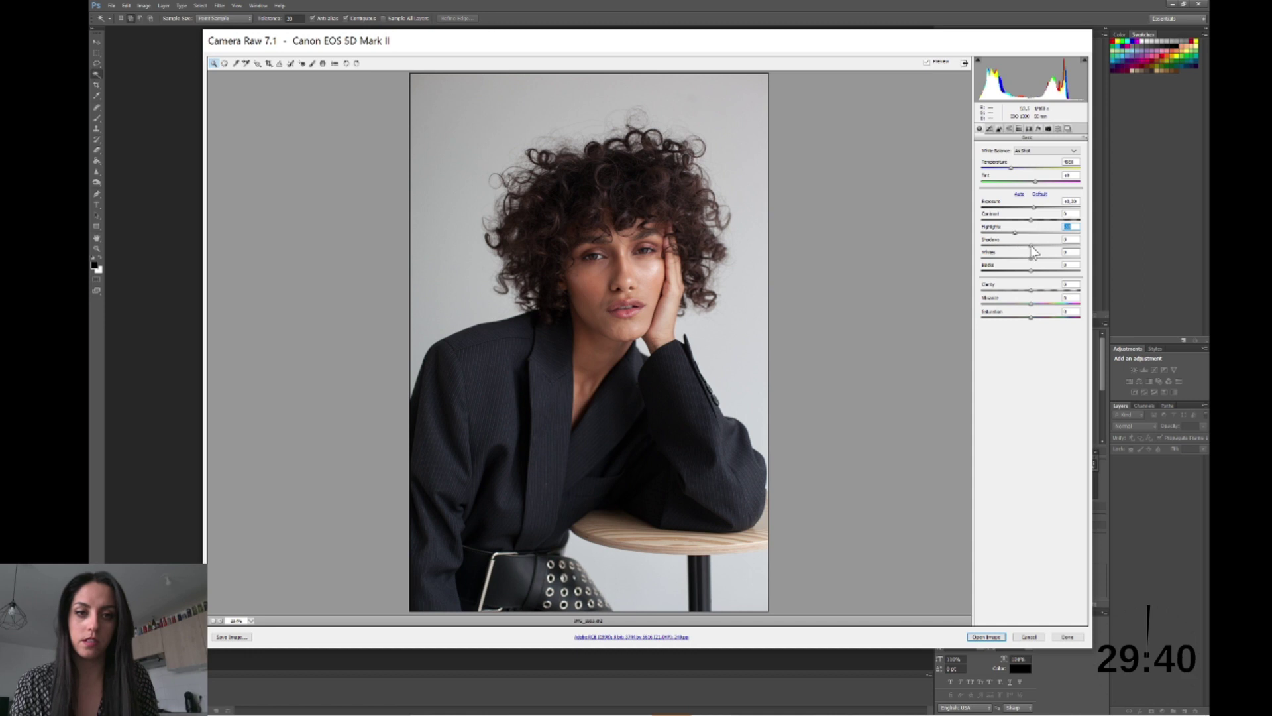
left_click_drag(1031, 246, 1048, 245)
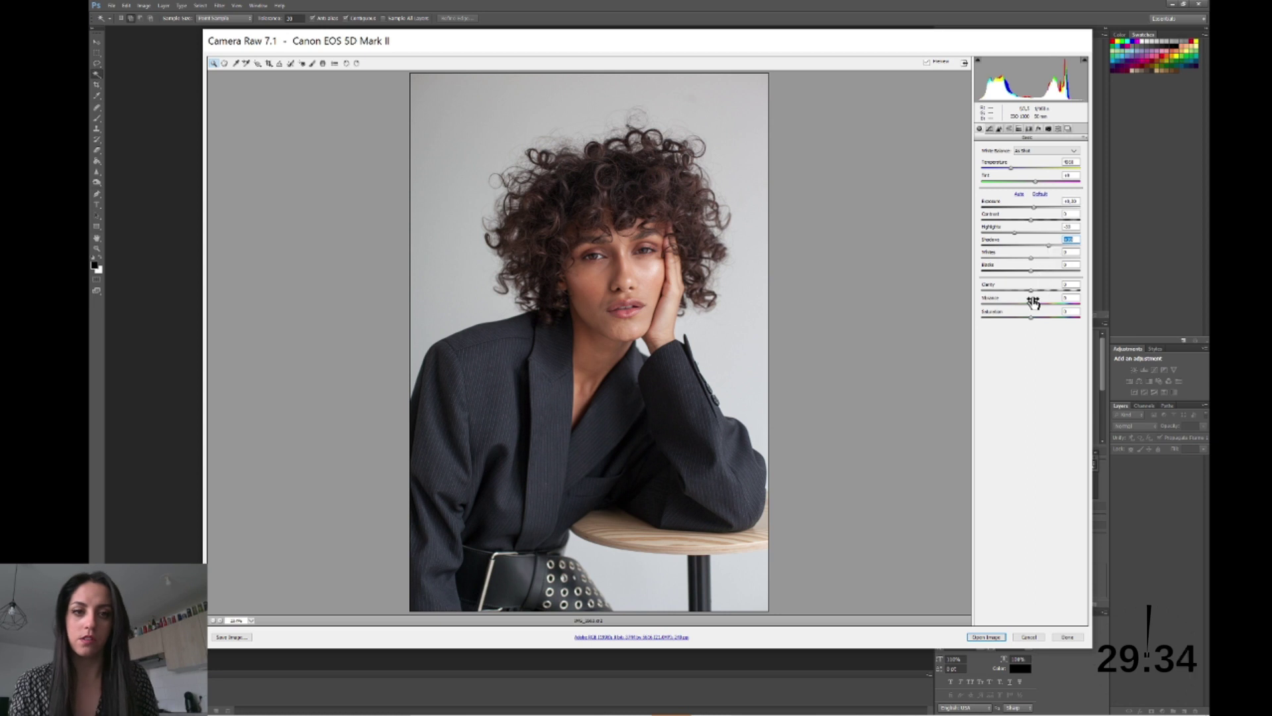
left_click_drag(1032, 271, 1024, 272)
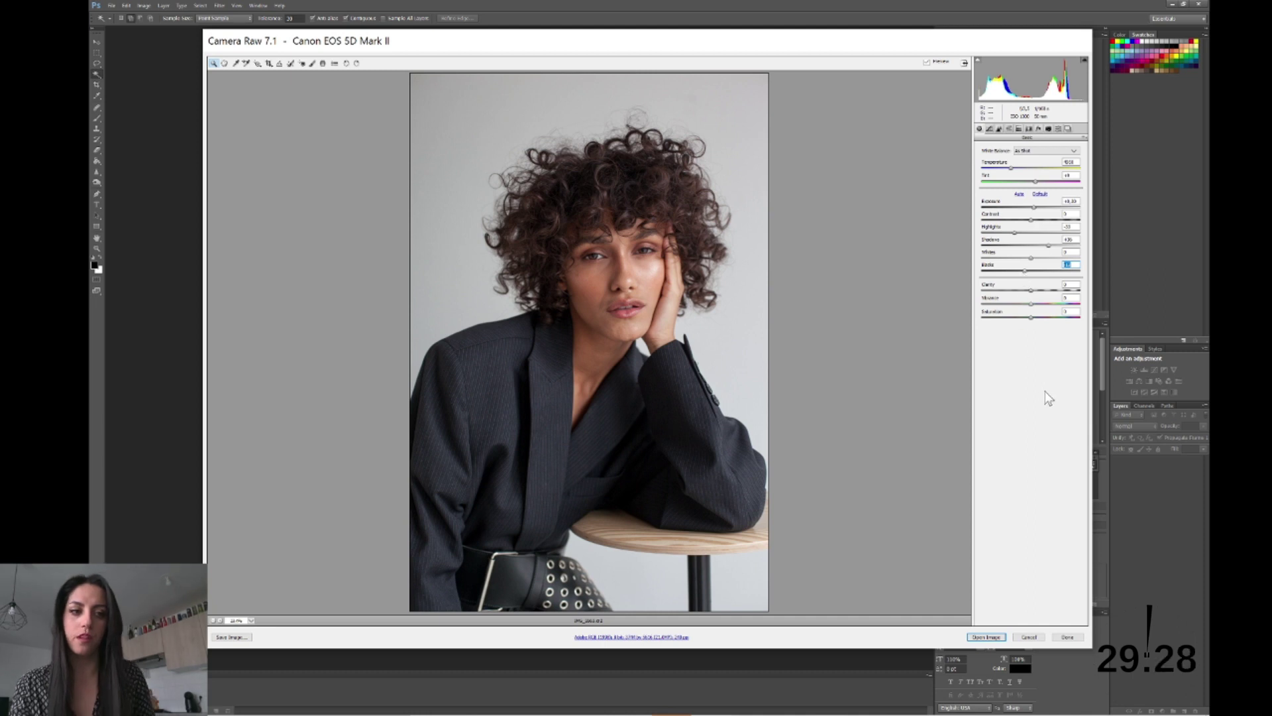
left_click(986, 637)
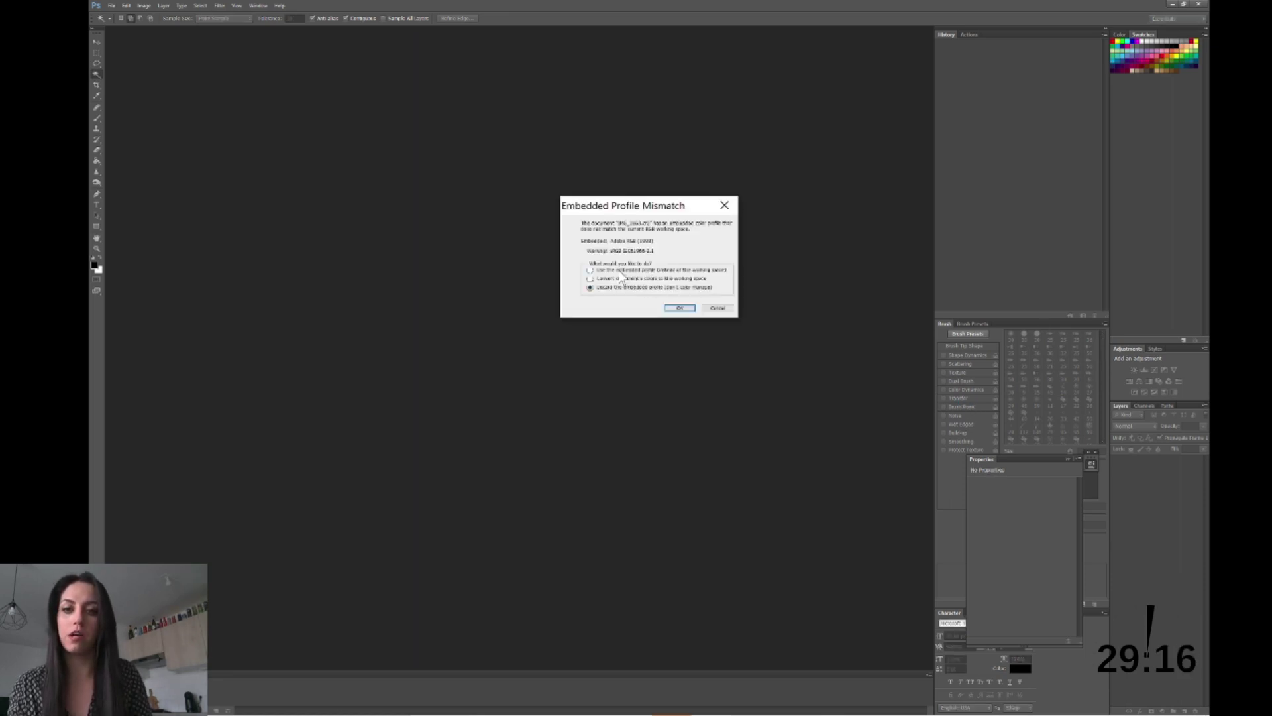
Step: Keep the embedded colour profile and run the FS Frequency Separation action
left_click(590, 270)
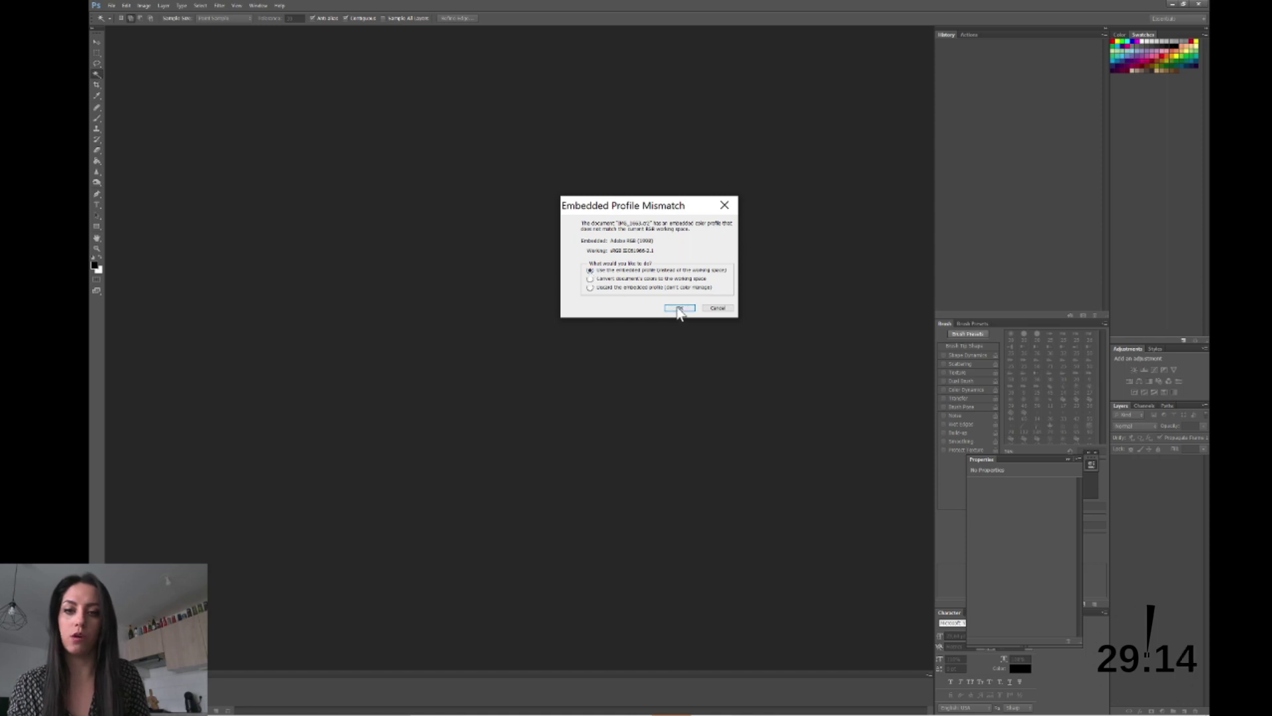
left_click(679, 309)
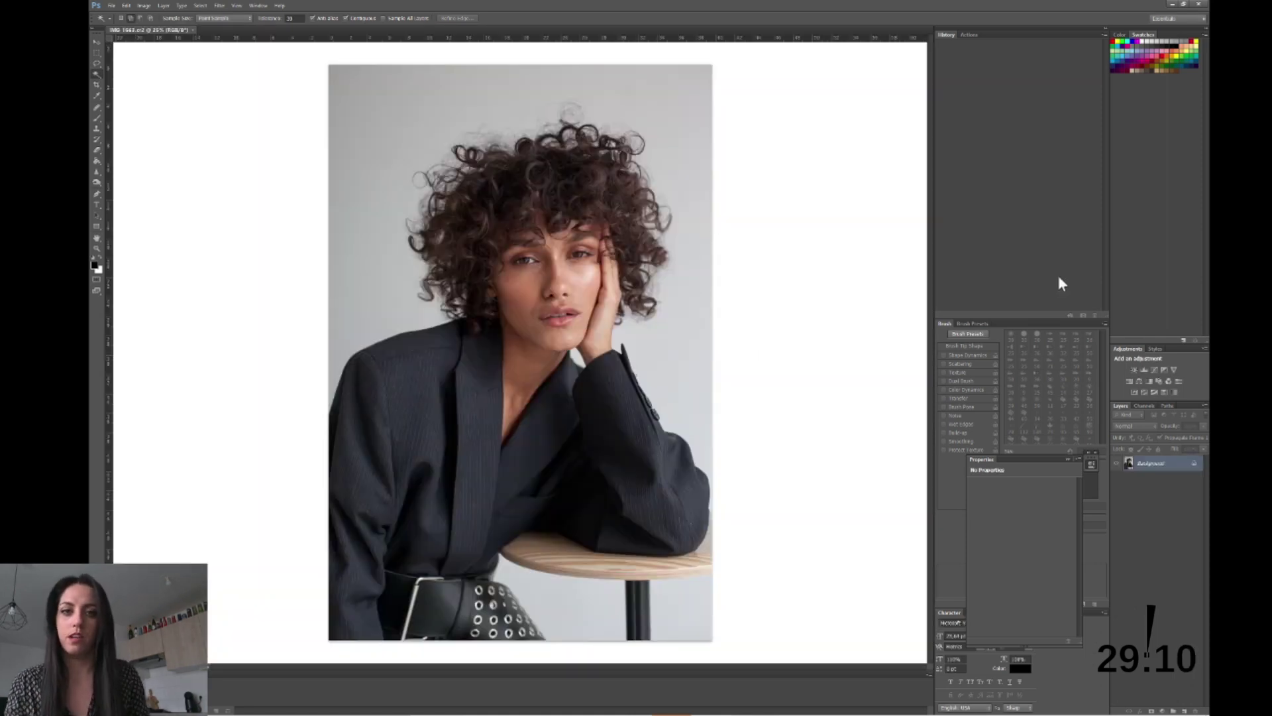
left_click(971, 35)
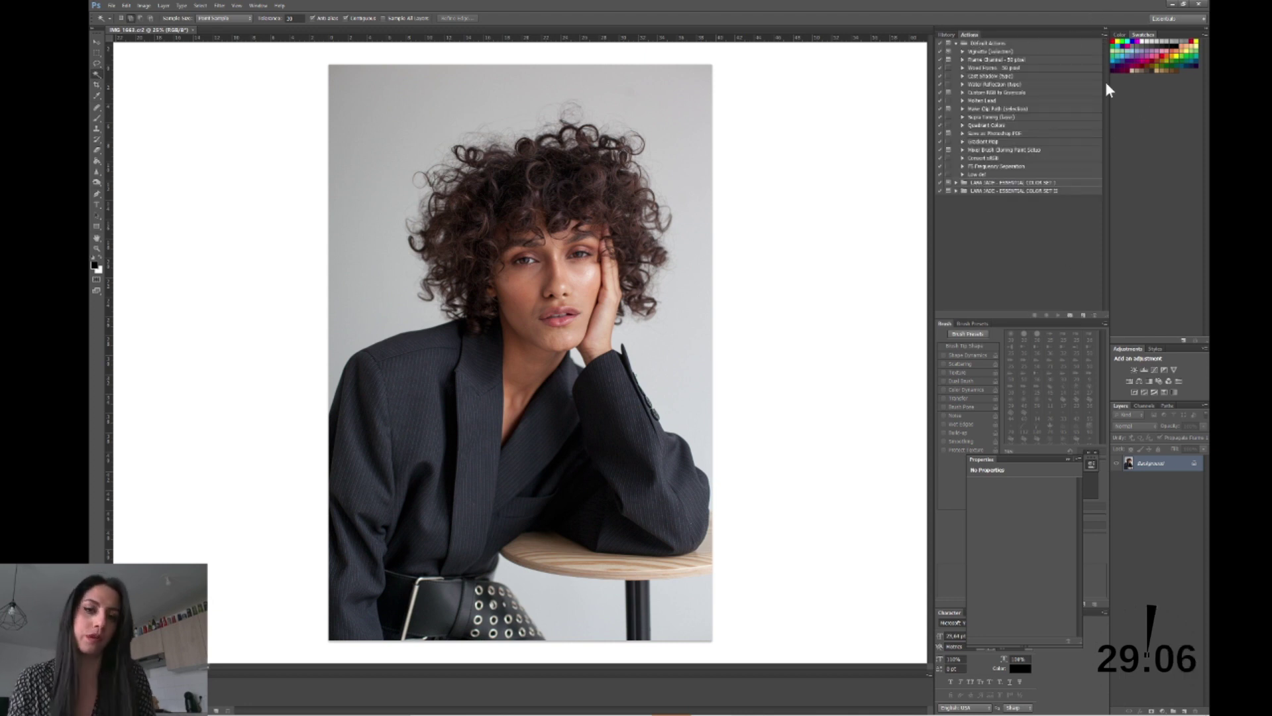
left_click(1003, 167)
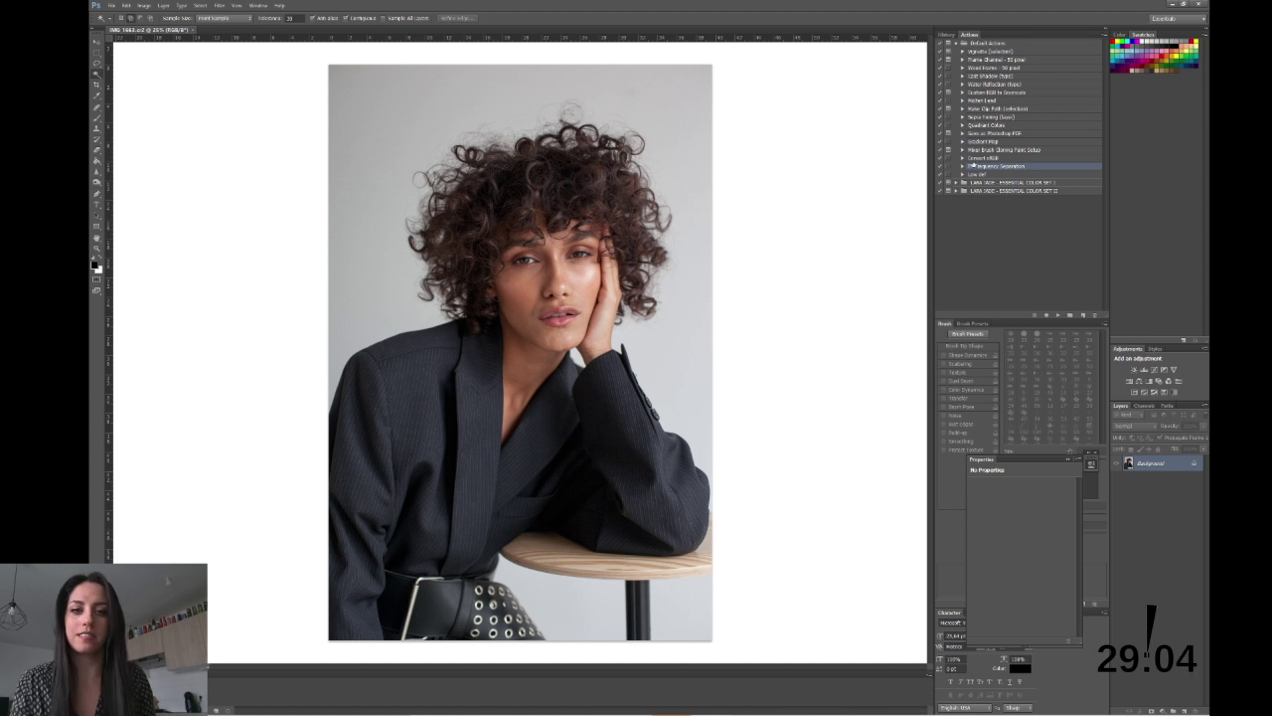
left_click(1058, 316)
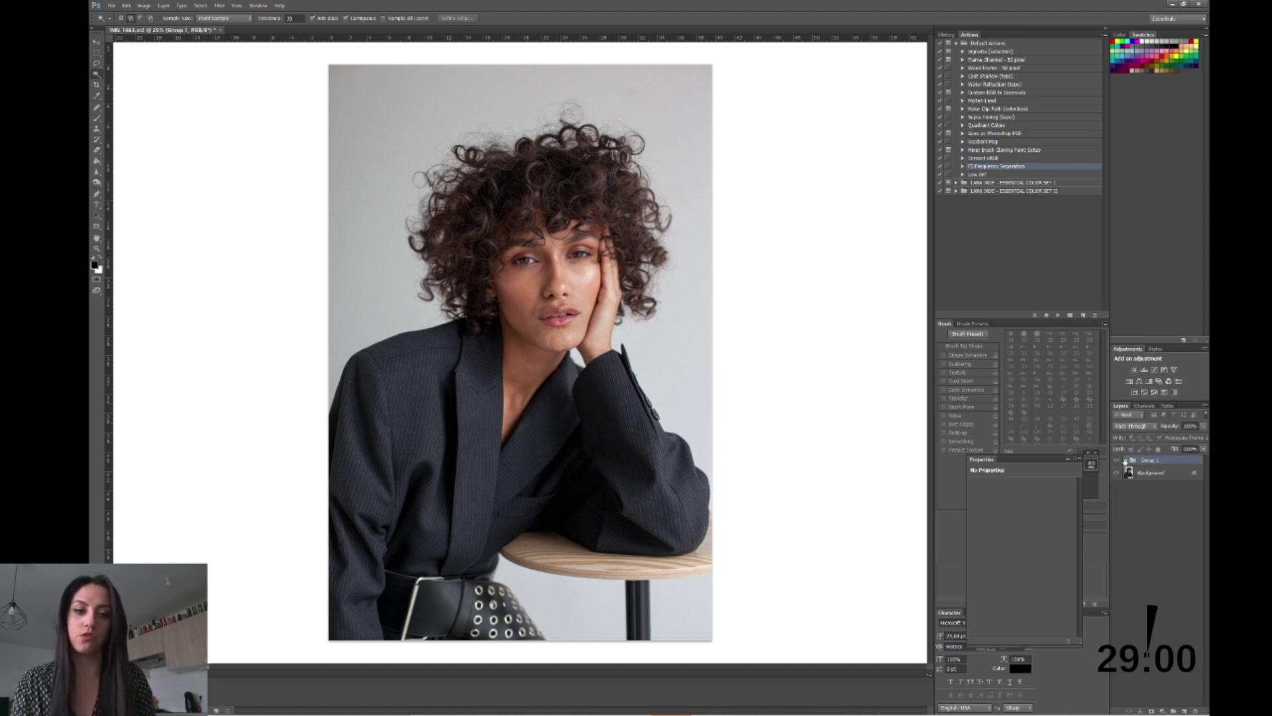
Step: Expand Group 1, select Layer 1 and zoom in on the face
left_click(1125, 460)
left_click(1139, 491)
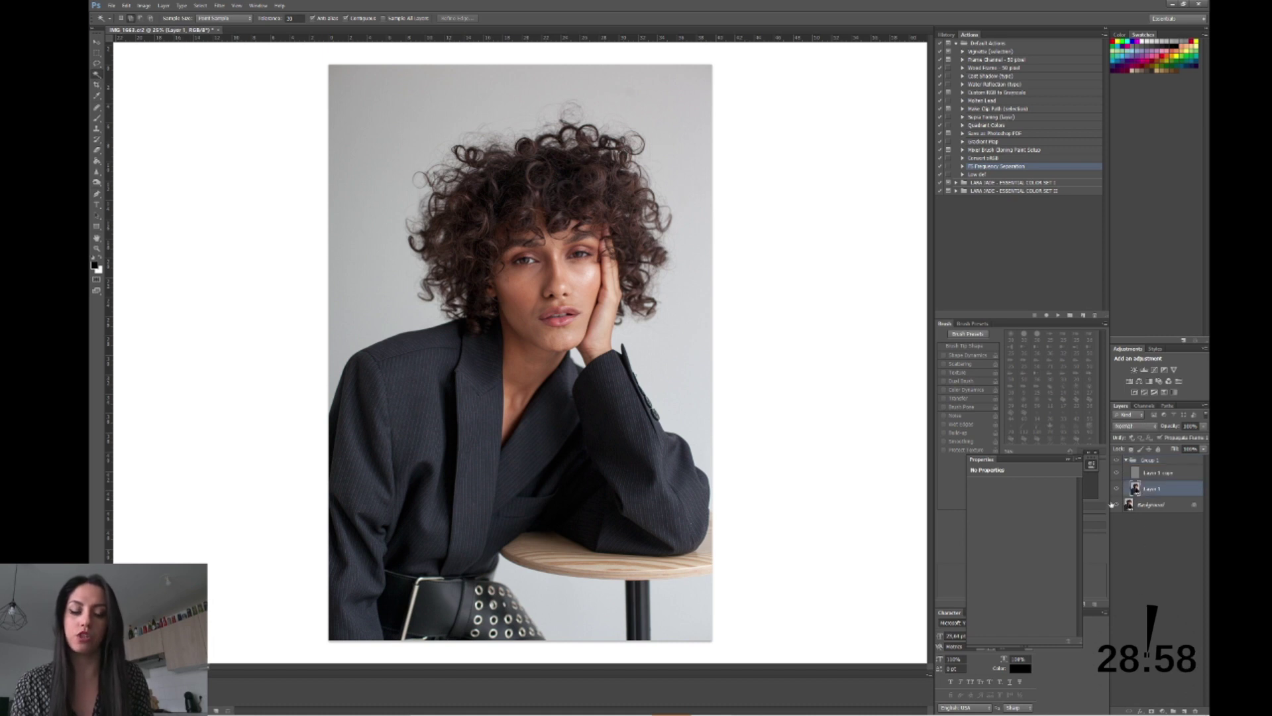
key("ctrl+plus")
key("ctrl+plus")
key("ctrl+plus")
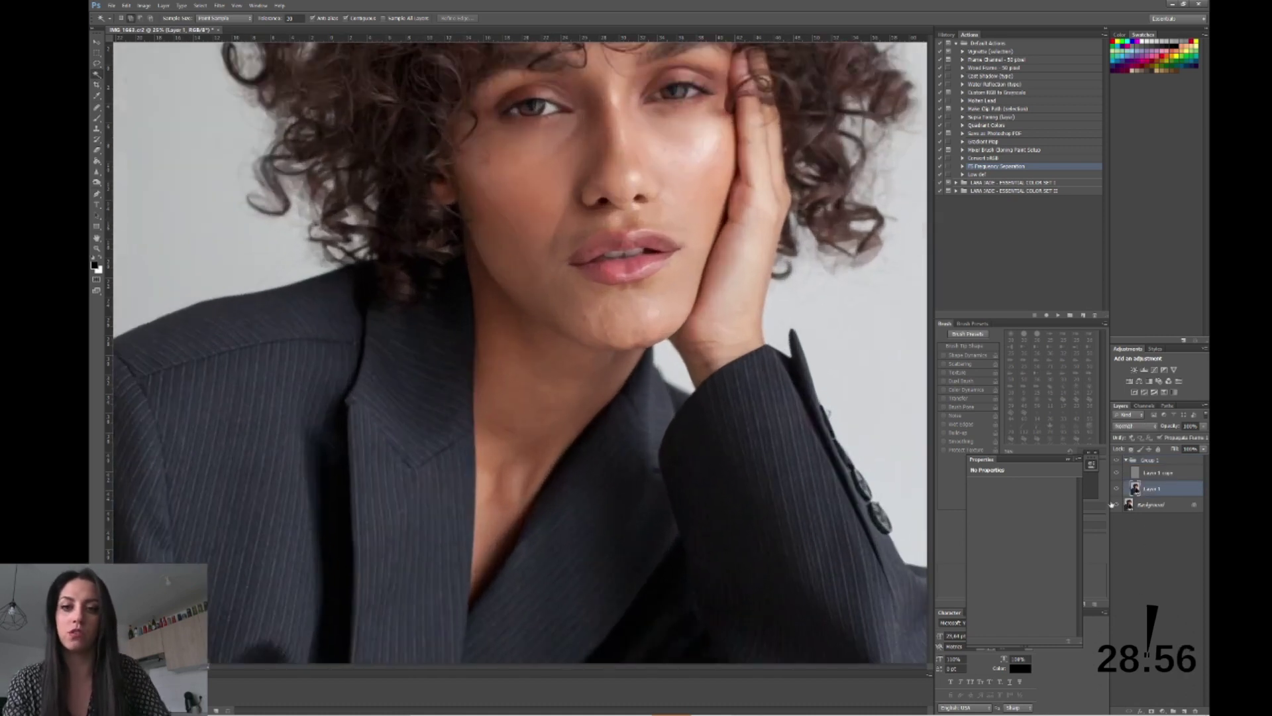
key("ctrl+plus")
Step: Heal skin blemishes on Layer 1 at 100% zoom, then select Group 1
key("ctrl+alt+2")
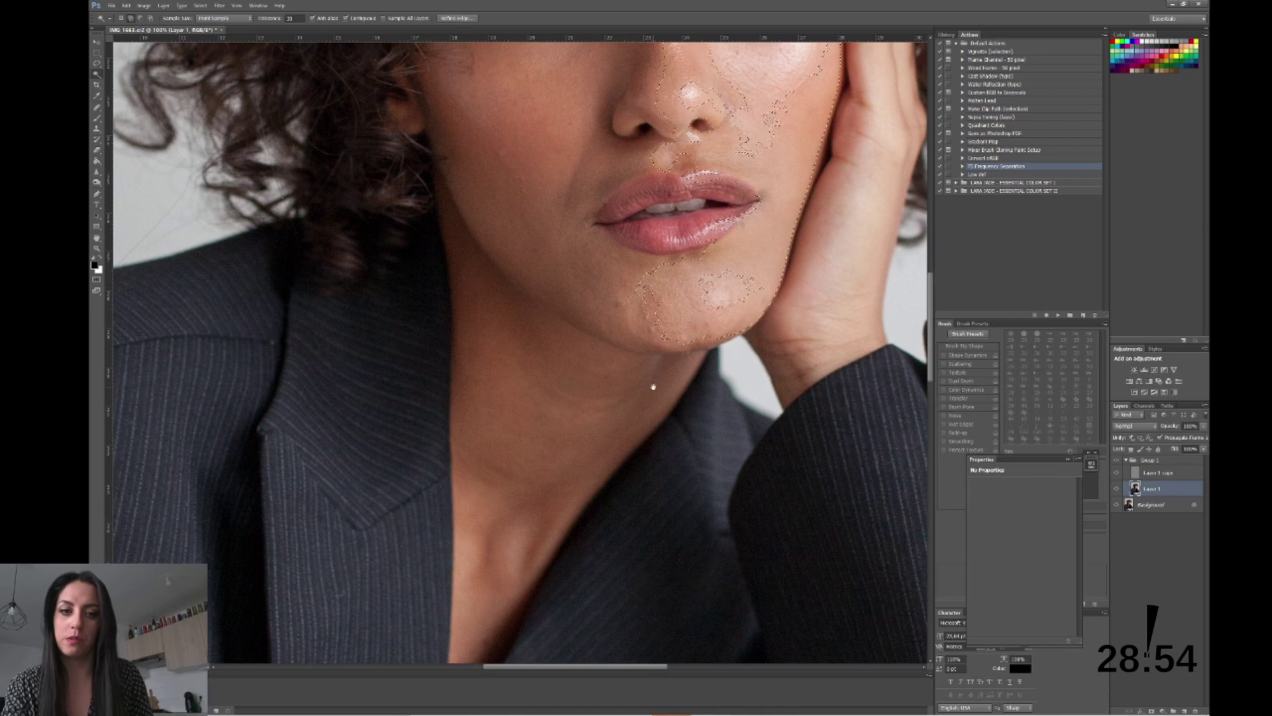
scroll(653, 386, "up", 3)
scroll(652, 387, "up", 3)
scroll(656, 381, "up", 2)
key("ctrl+d")
left_click(97, 107)
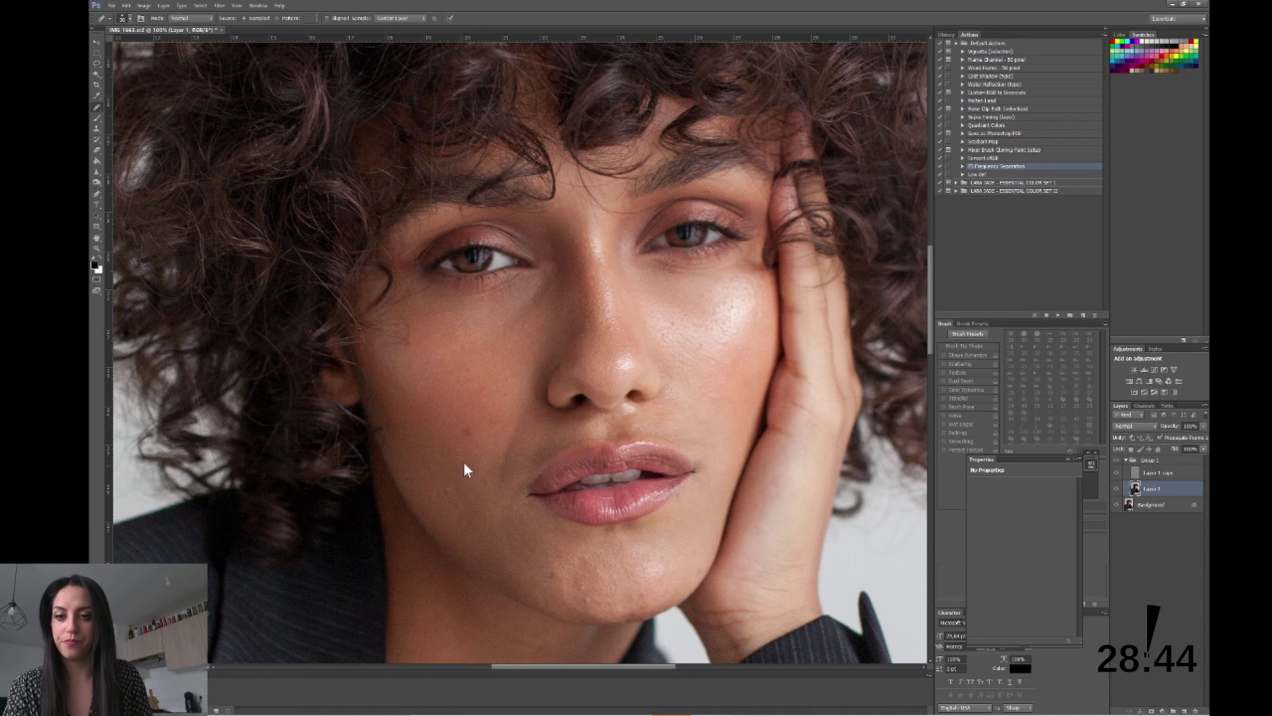
scroll(523, 464, "up", 2)
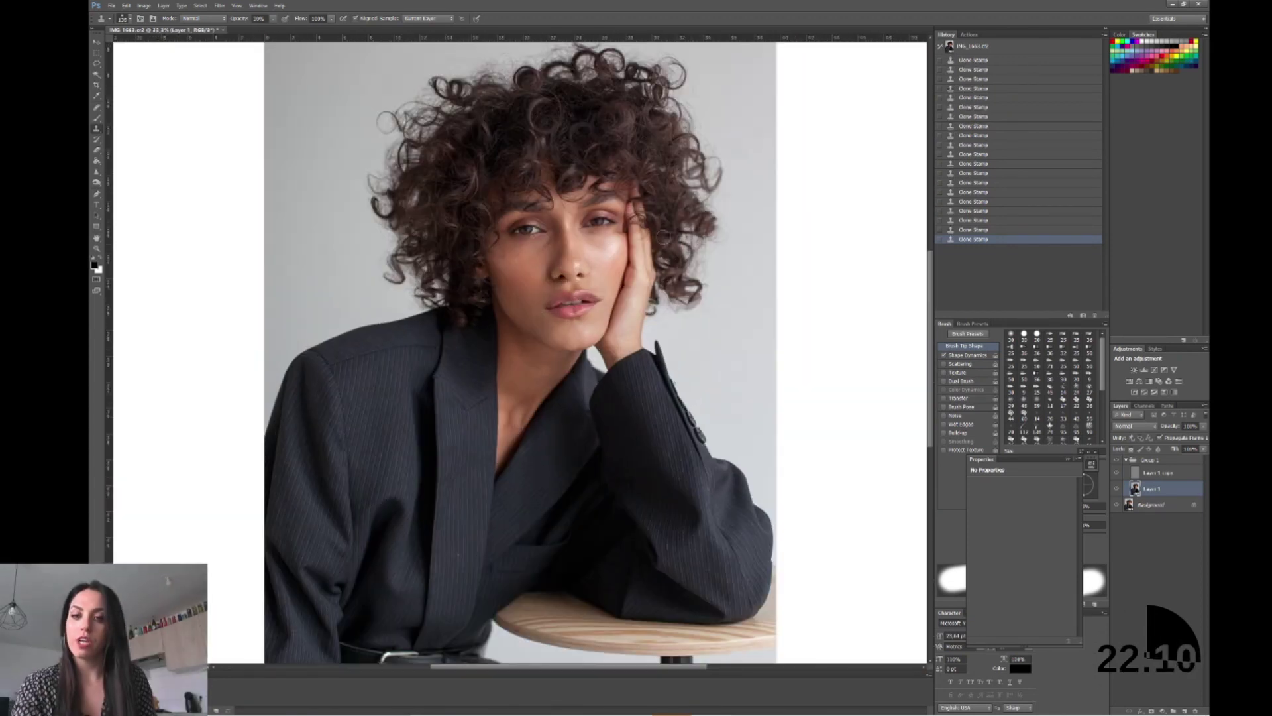
left_click(1129, 459)
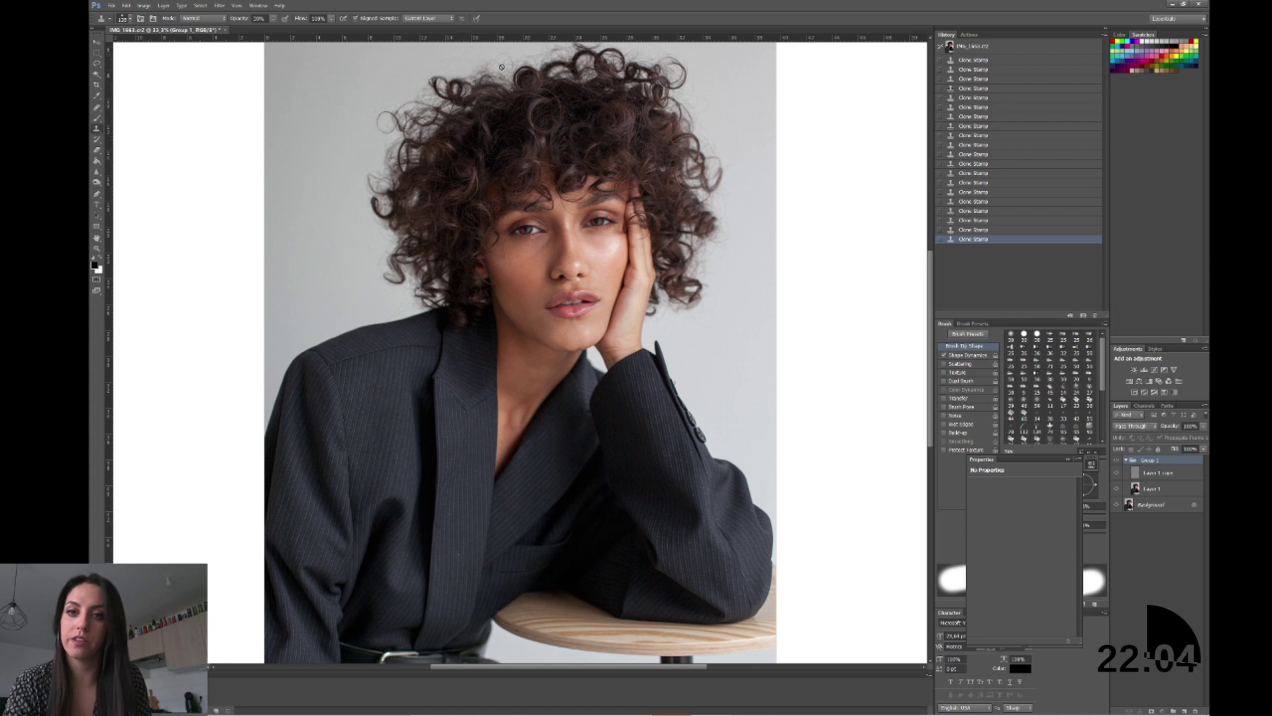
Step: Group the Burn, dodge and Group 1 layers with Ctrl+G and name the group beauty
left_click(1127, 461)
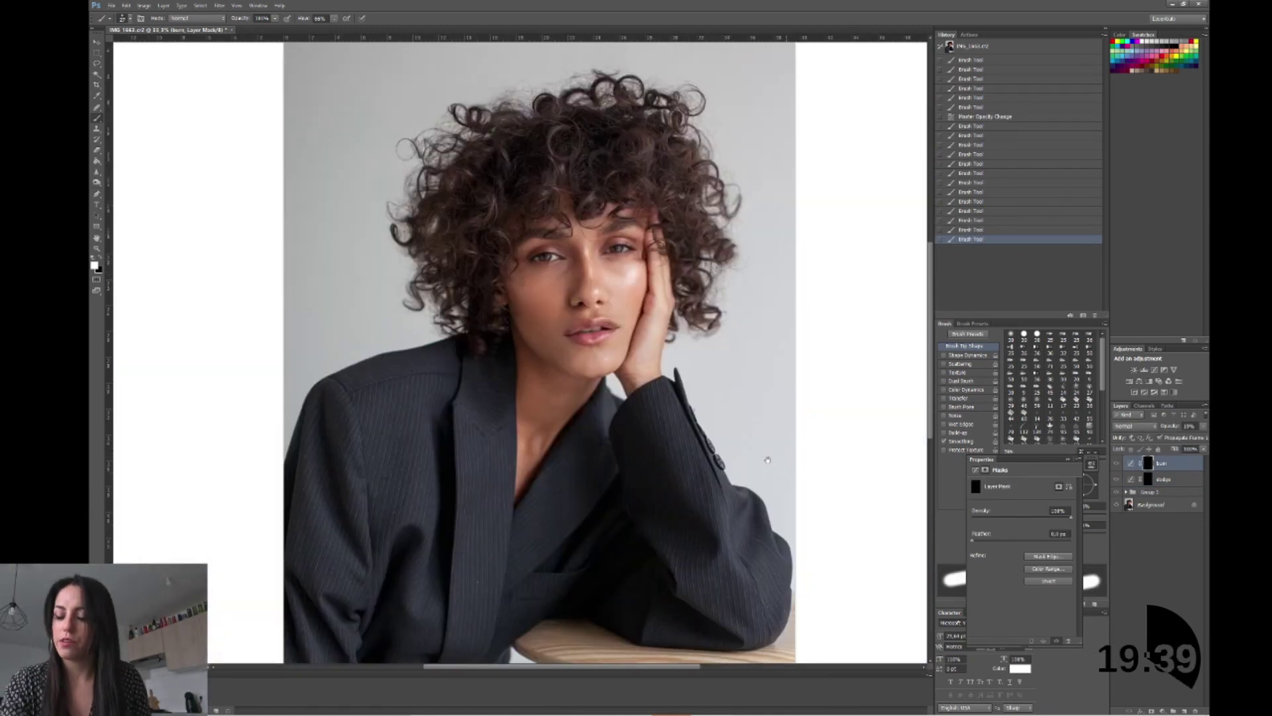
scroll(695, 471, "down", 1)
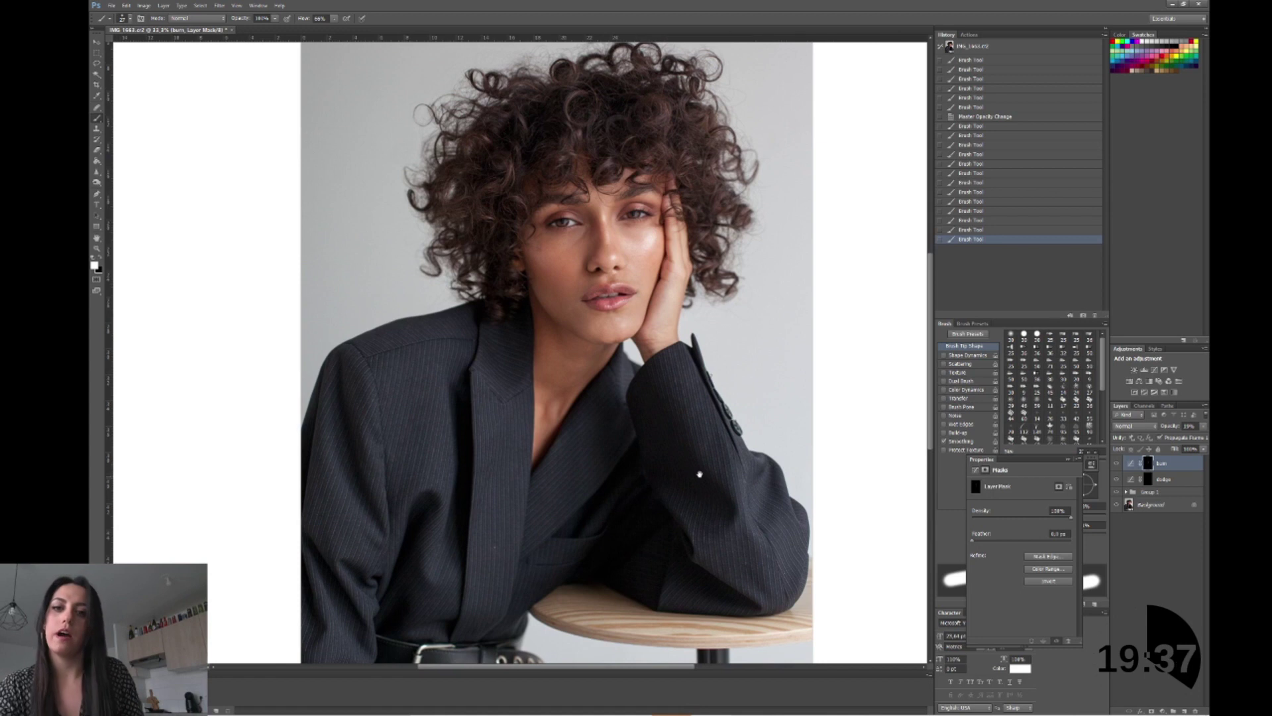
left_click(1153, 492, "shift")
key("ctrl+g")
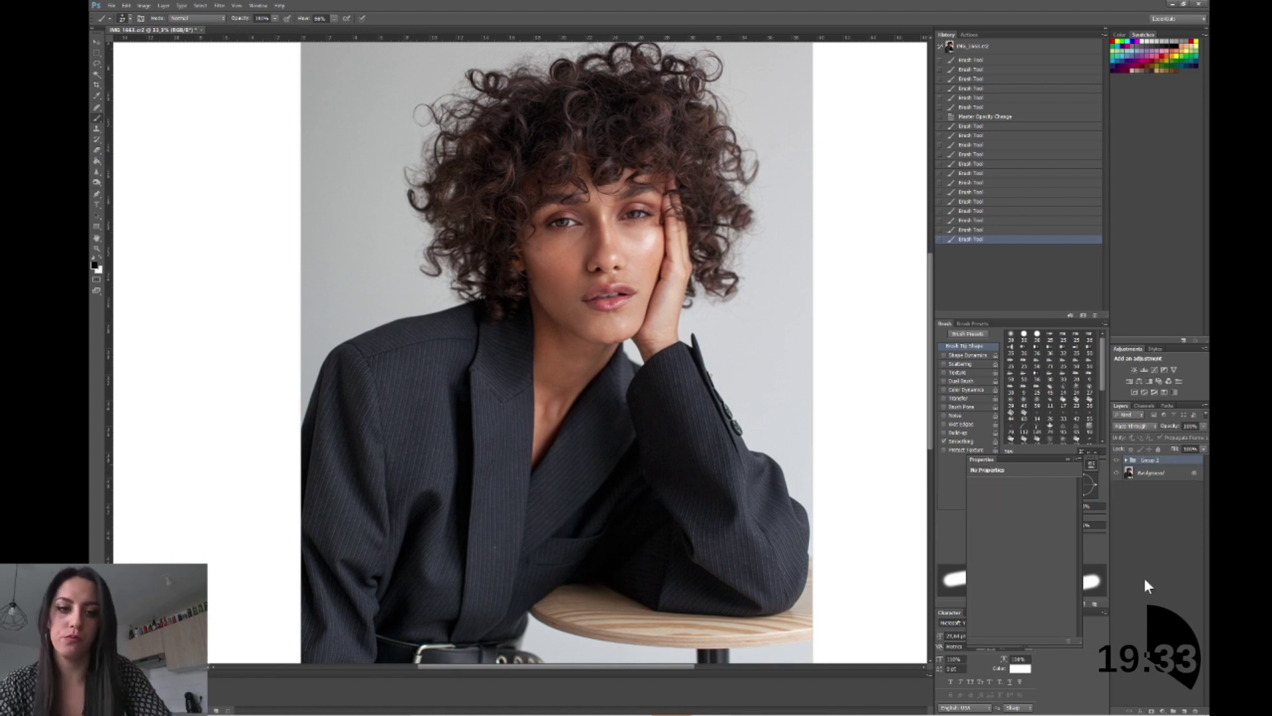
type("beauty")
key("Return")
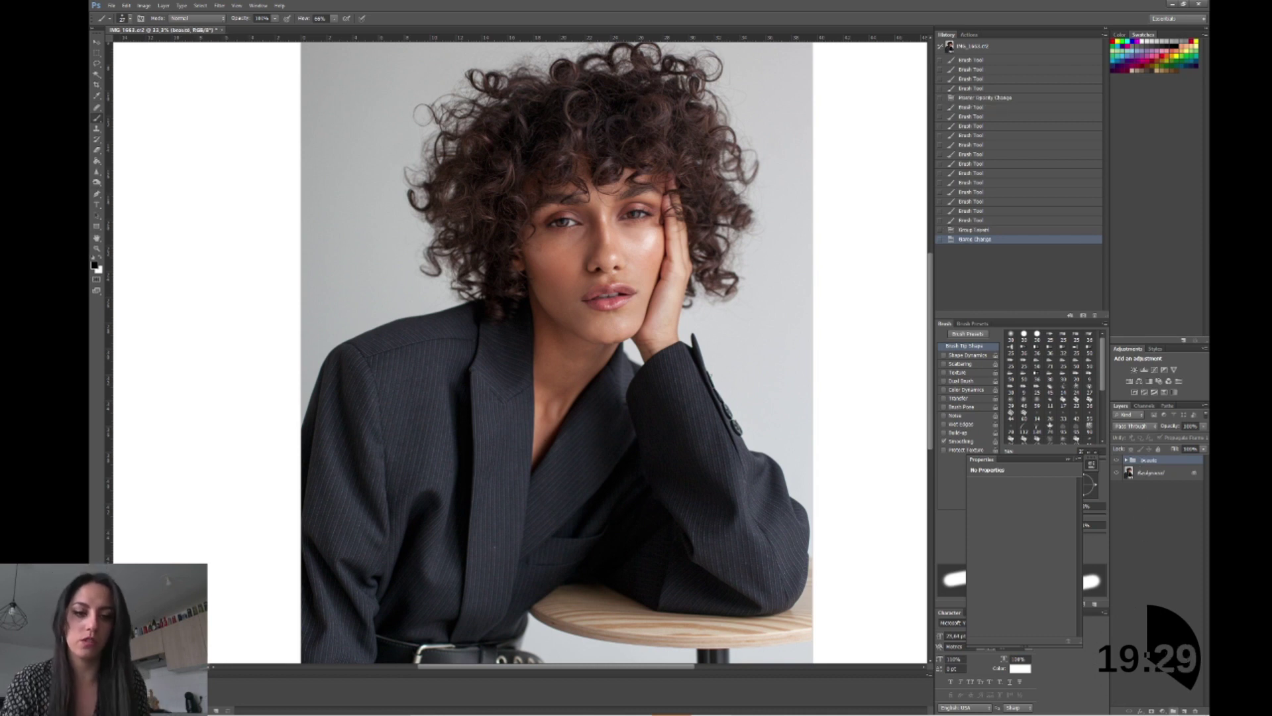
double_click(1155, 460)
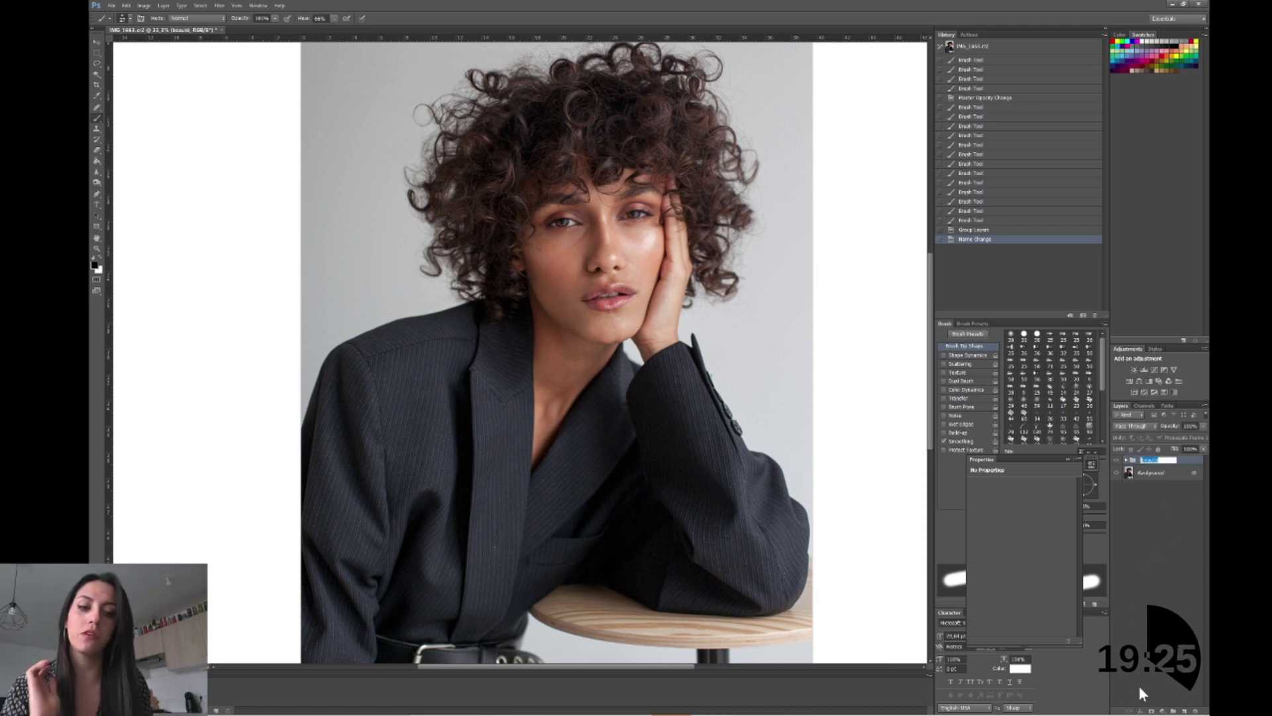
key("Return")
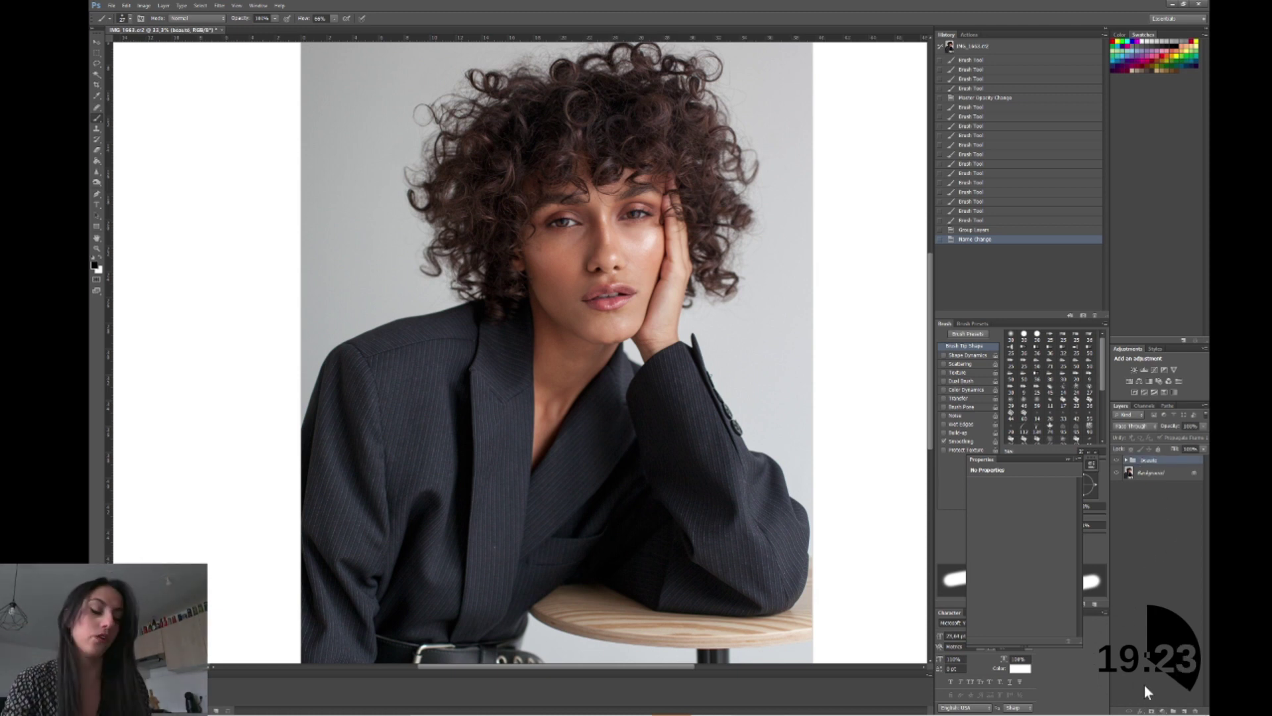
Step: Add a Gradient Map adjustment layer using the light teal gradient preset
left_click(1157, 711)
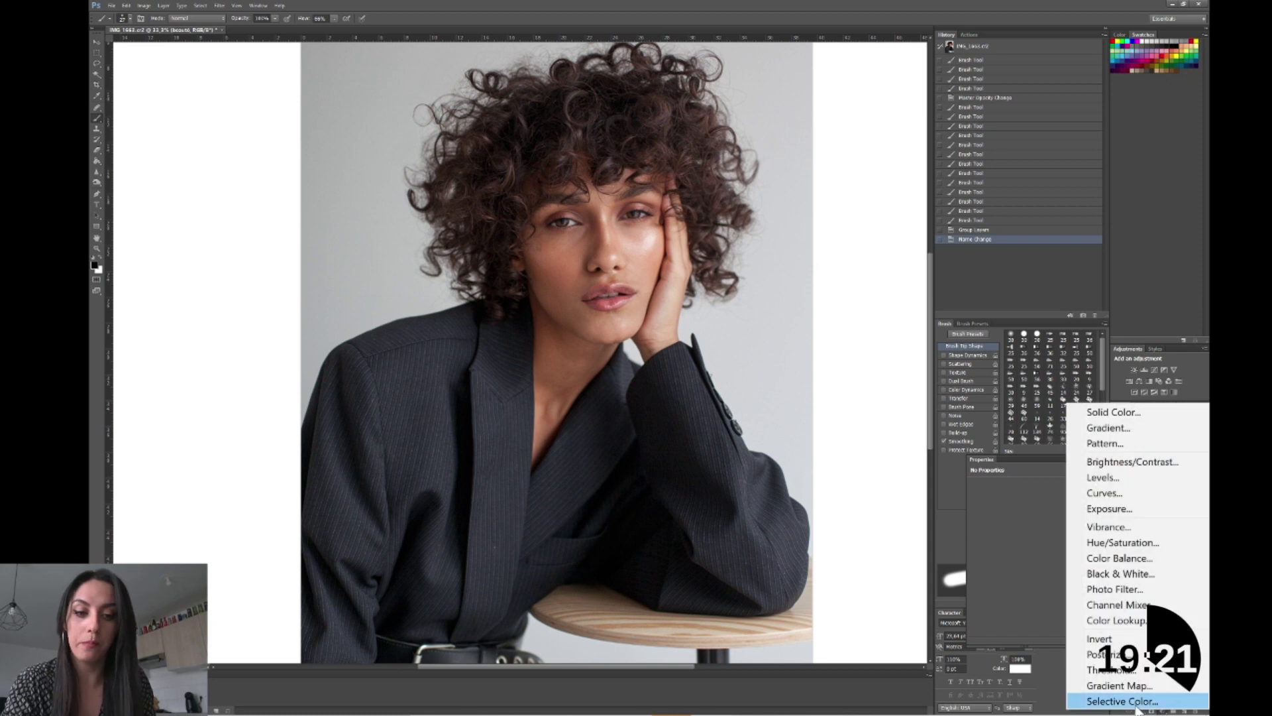
left_click(1132, 685)
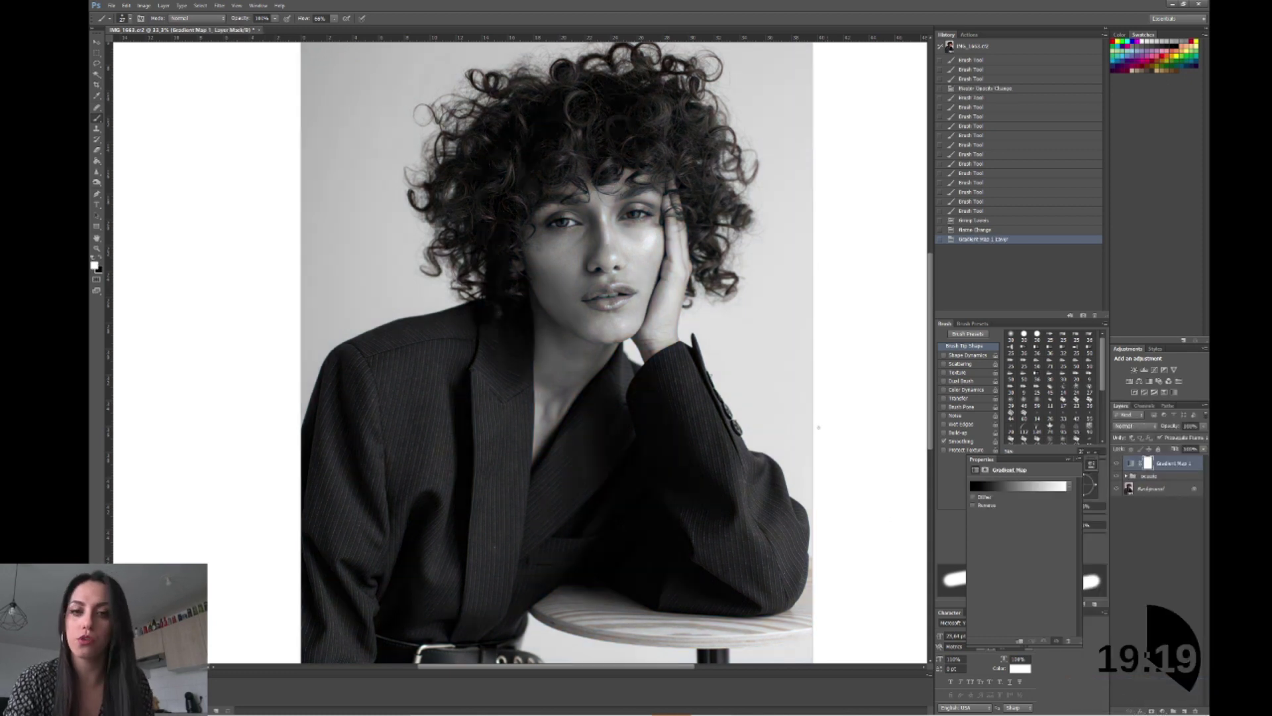
left_click(1004, 487)
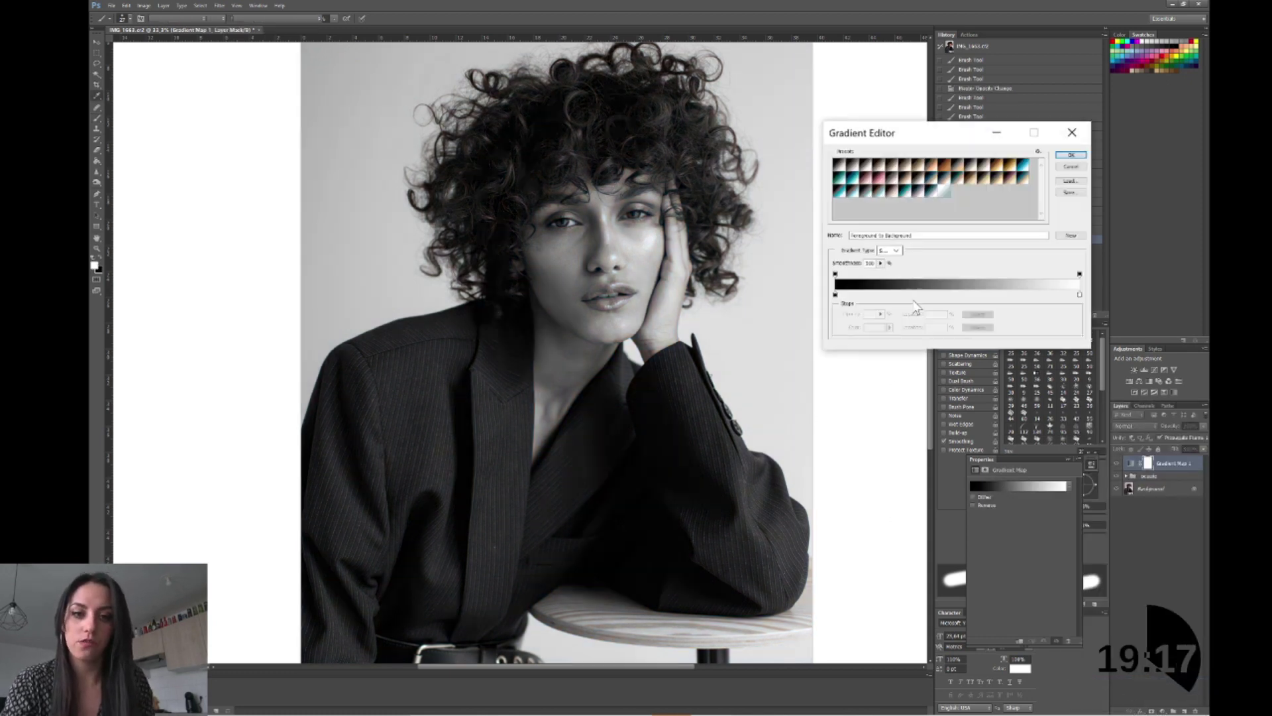
left_click(944, 191)
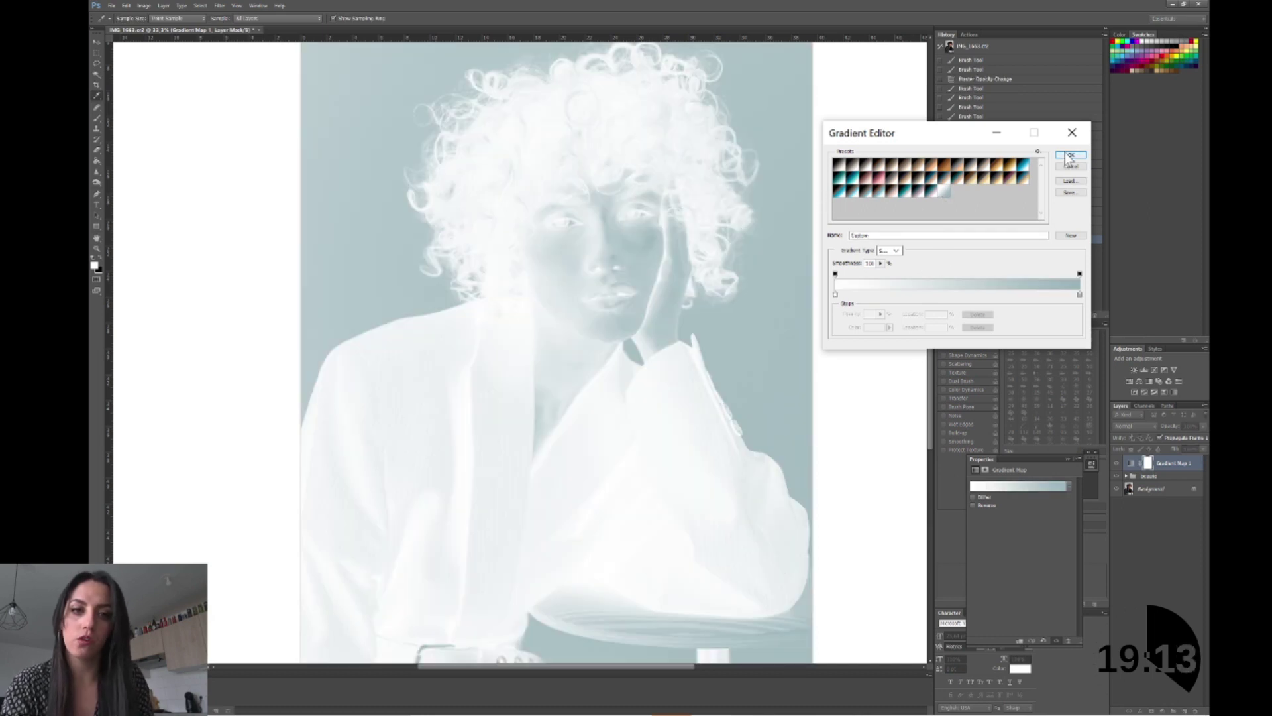
left_click(1071, 155)
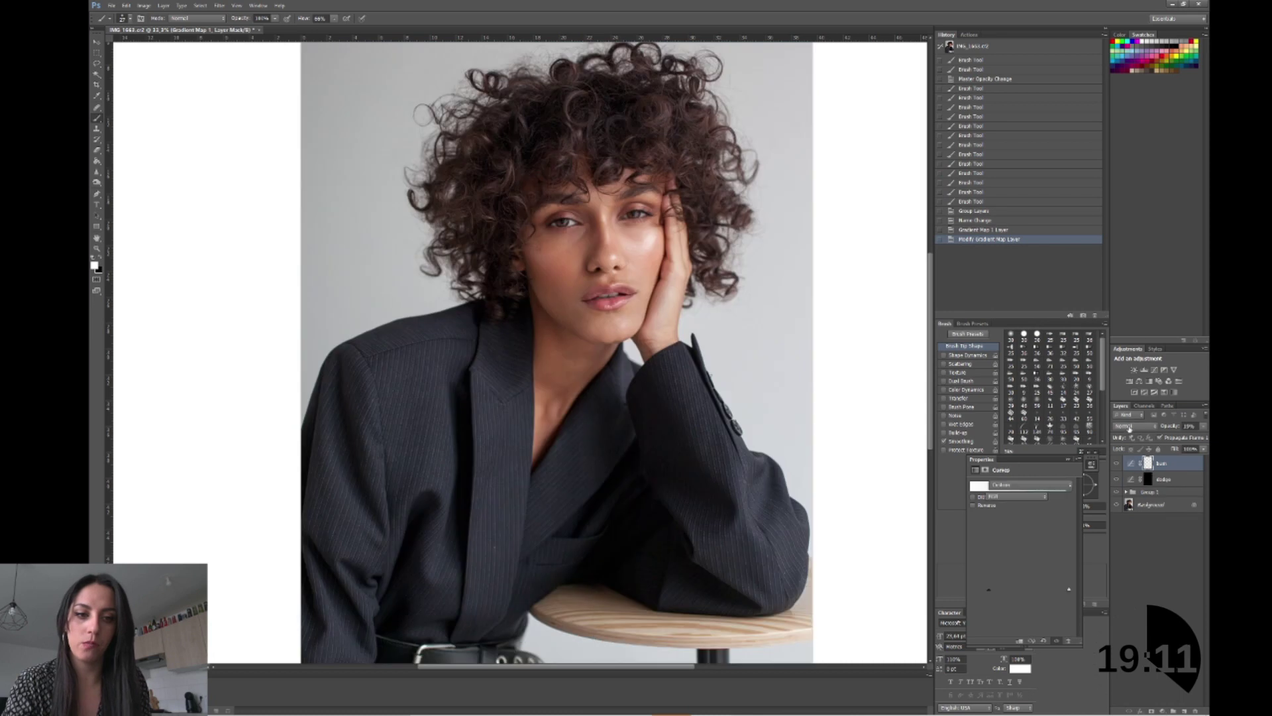
left_click(1129, 426)
left_click(1144, 464)
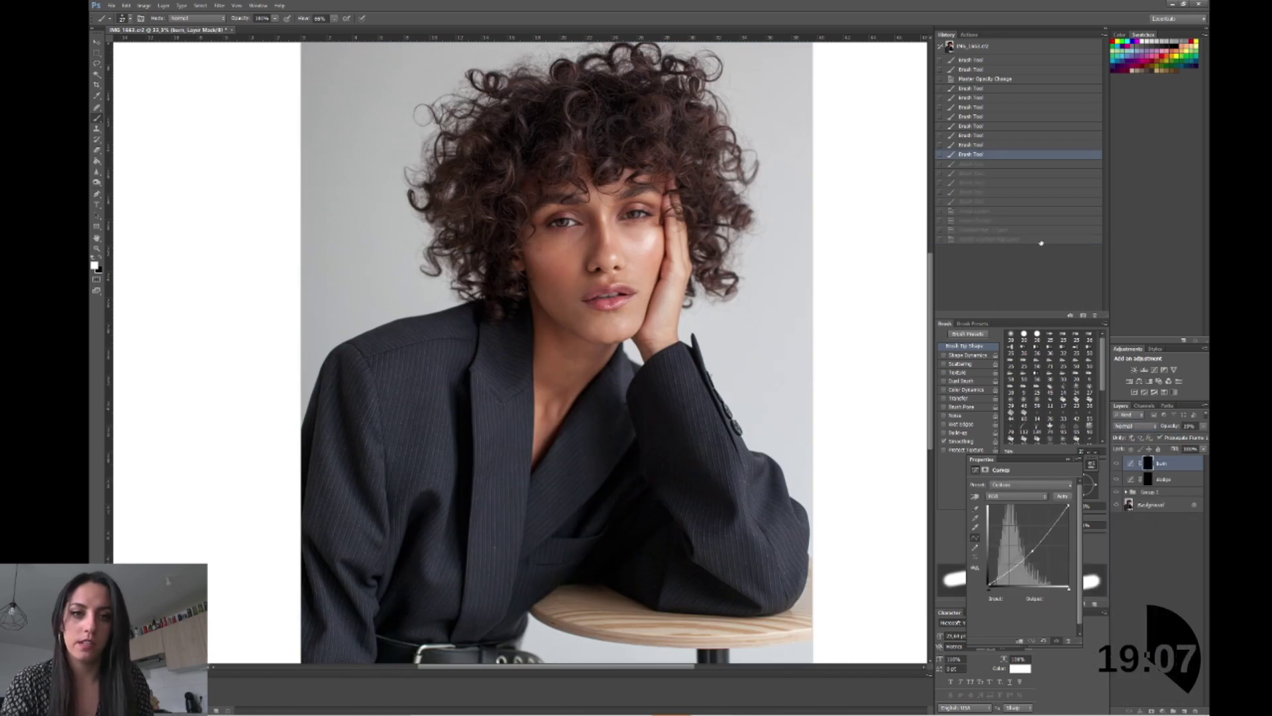
left_click(987, 240)
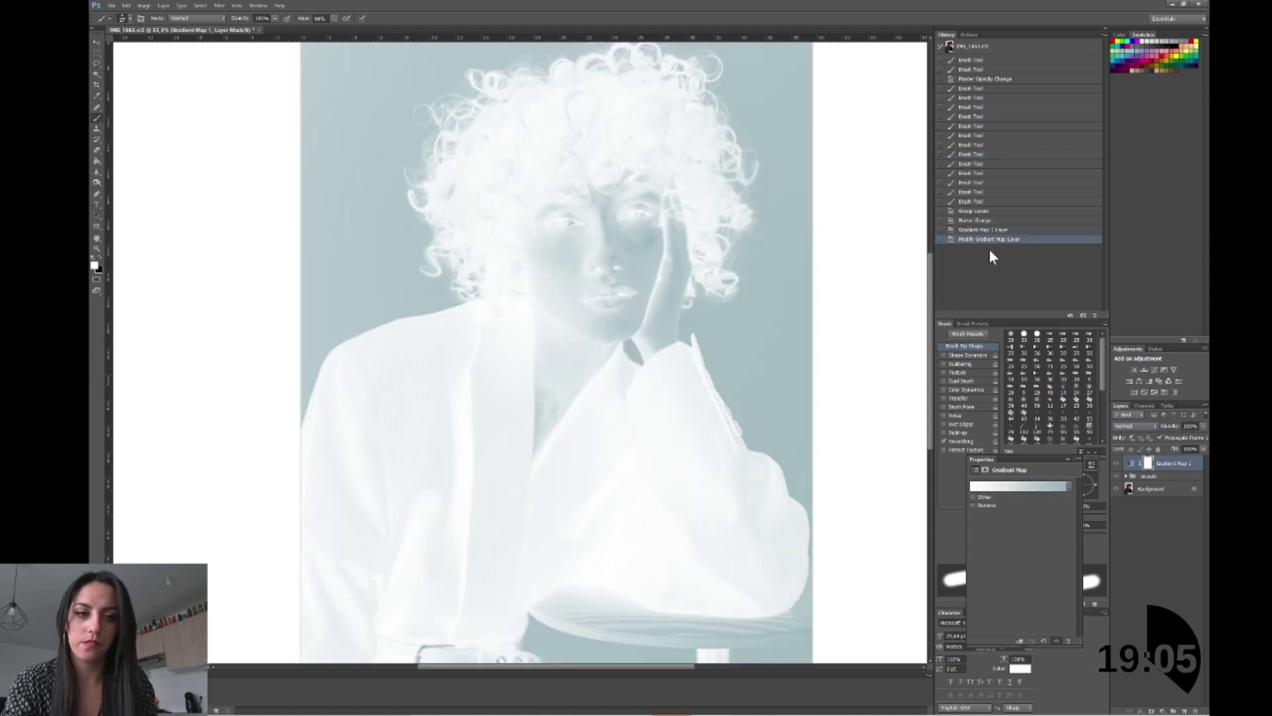
Step: Set the Gradient Map layer to Color Burn blend mode at 51% opacity
left_click(1131, 428)
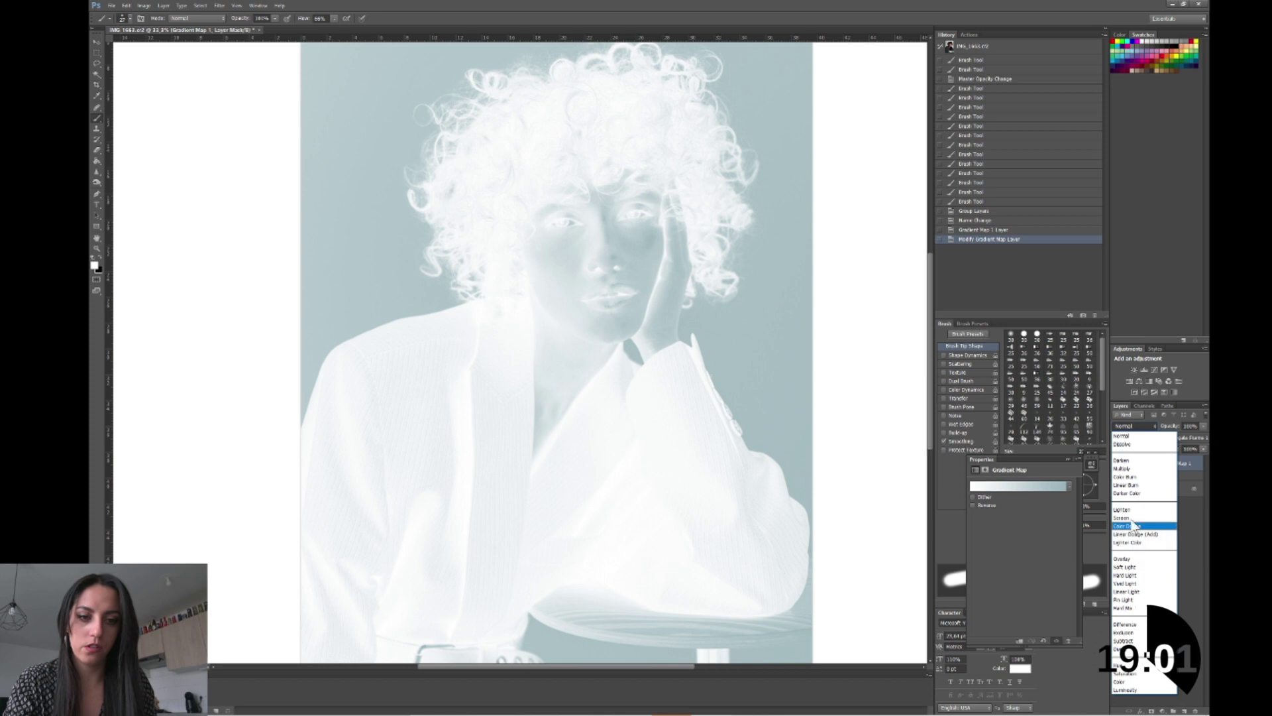
left_click(1135, 477)
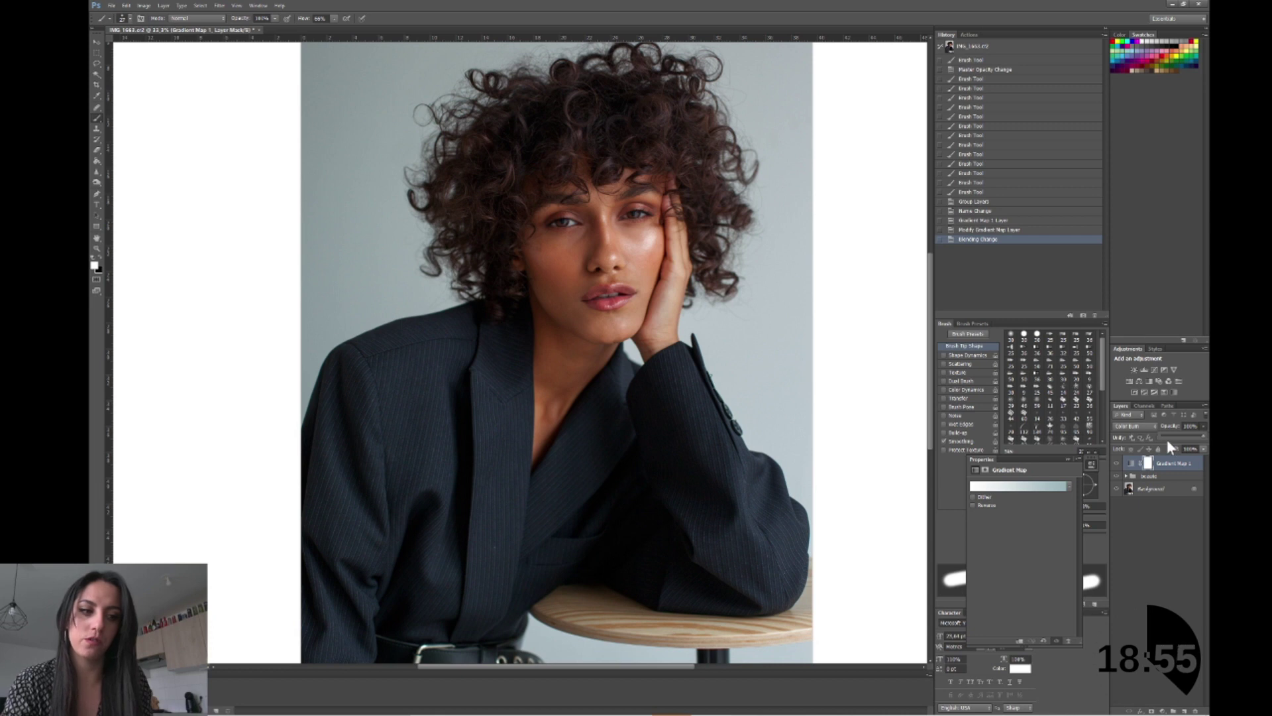
left_click(1185, 434)
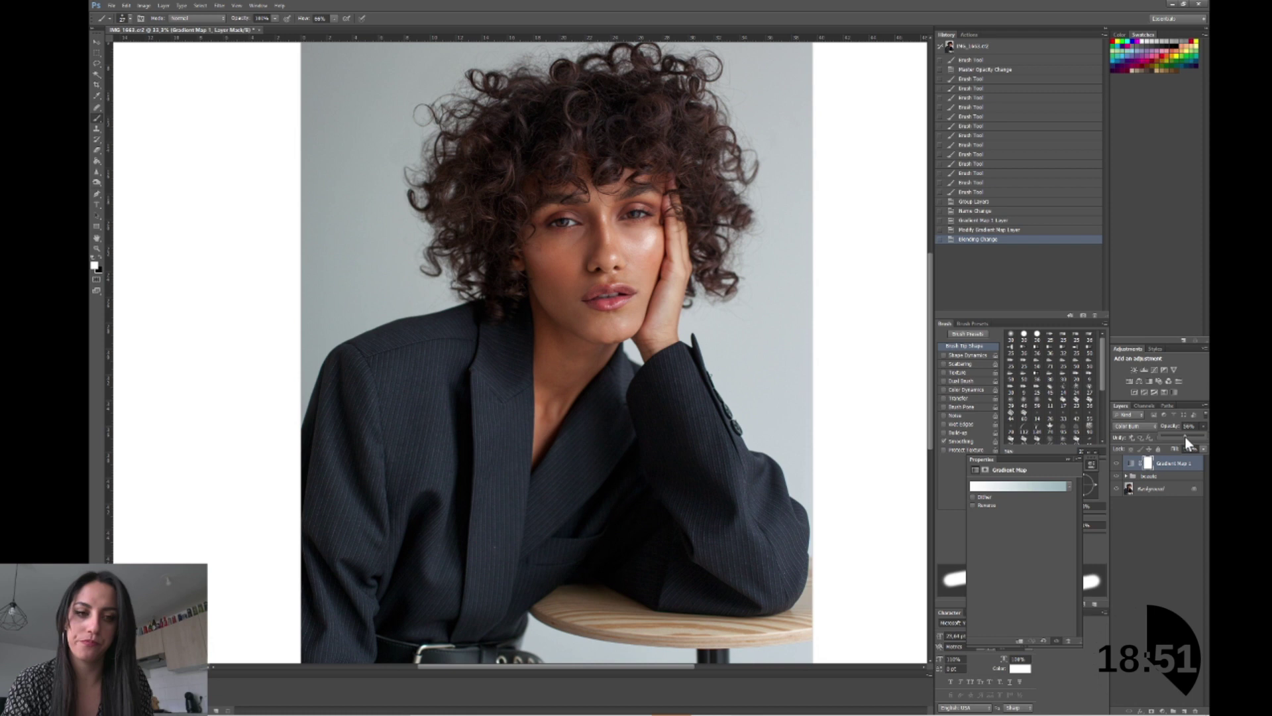
left_click_drag(1185, 436, 1183, 436)
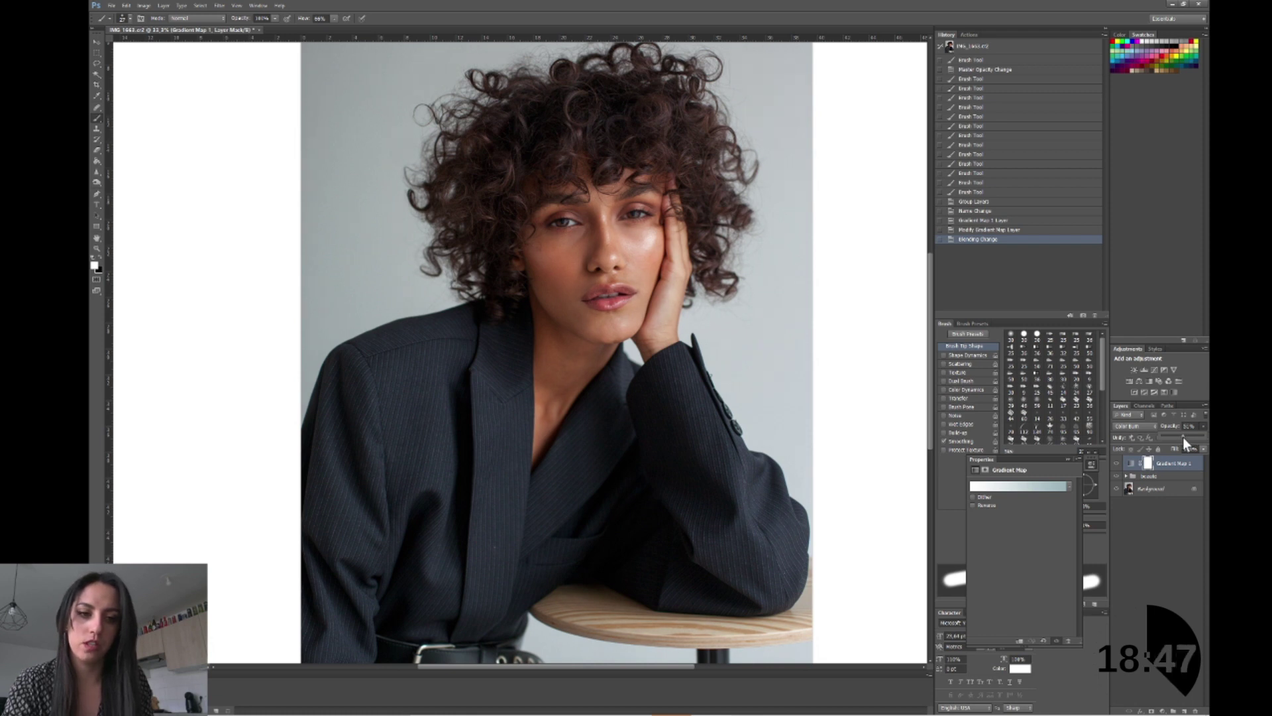
left_click_drag(1183, 436, 1183, 436)
Step: Toggle the Gradient Map's visibility and zoom out and in to compare the cool grade
left_click(1117, 464)
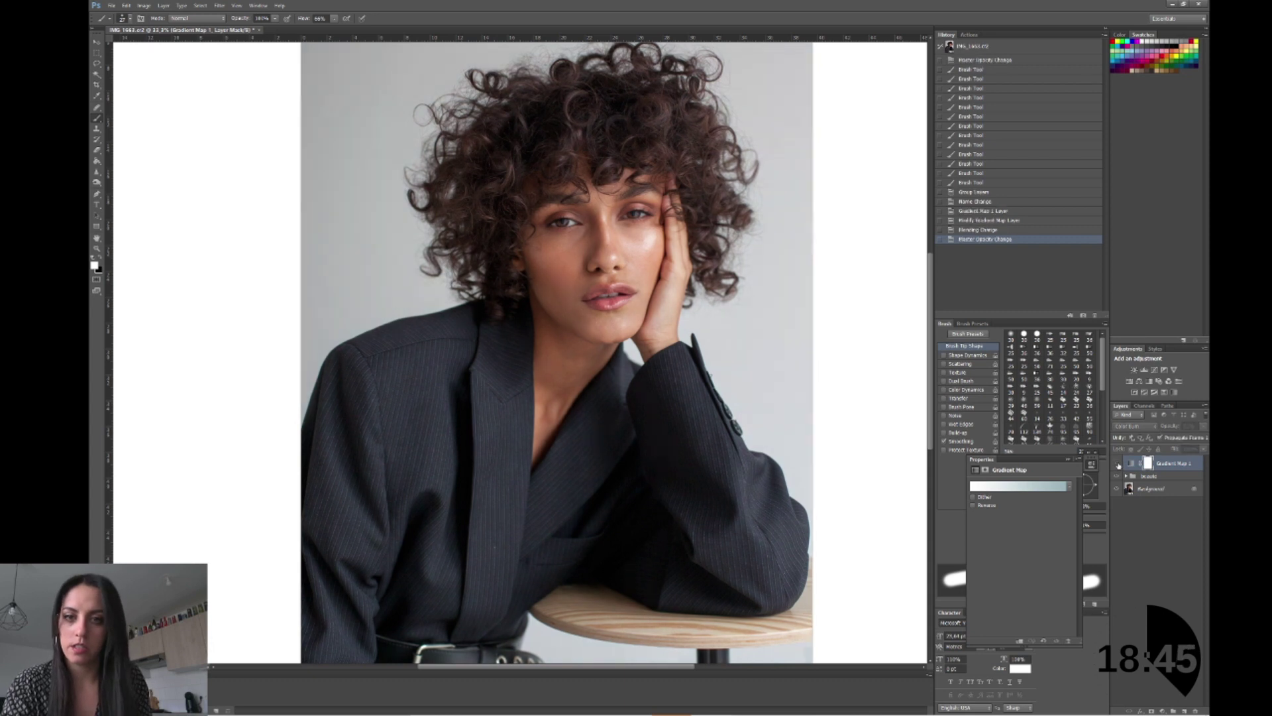
left_click(1118, 465)
left_click(1118, 465)
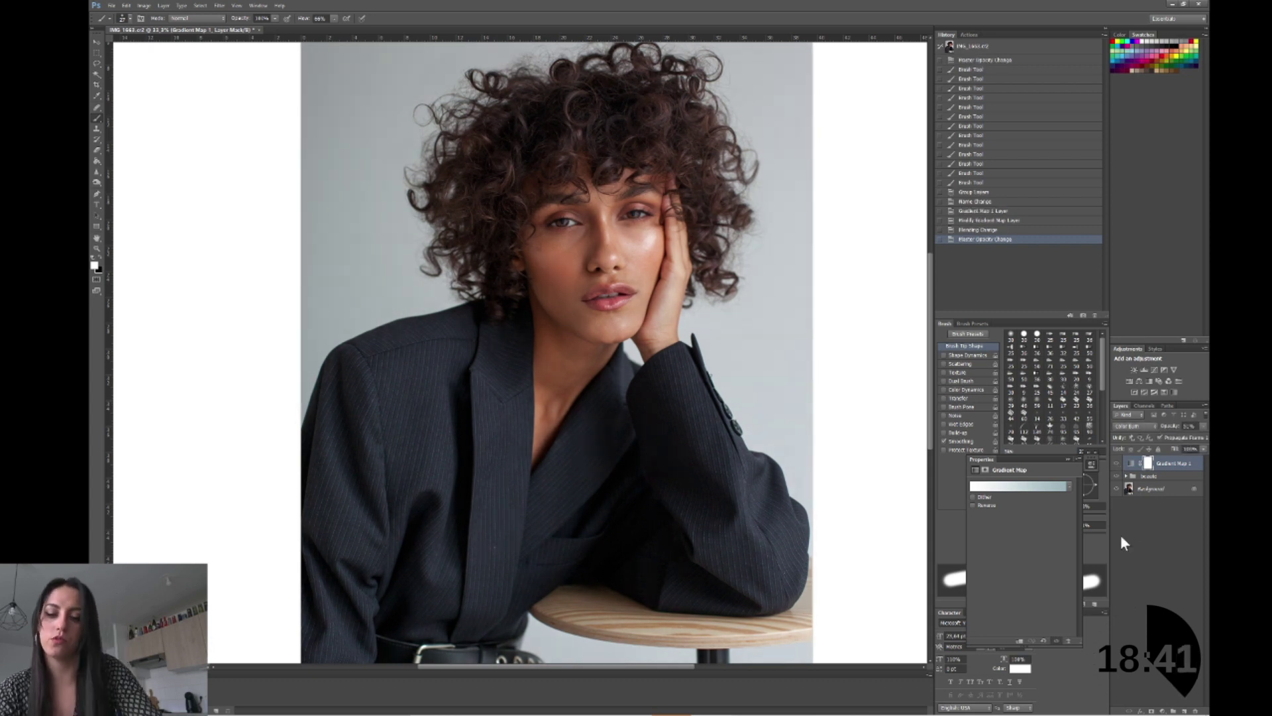
key("ctrl+minus")
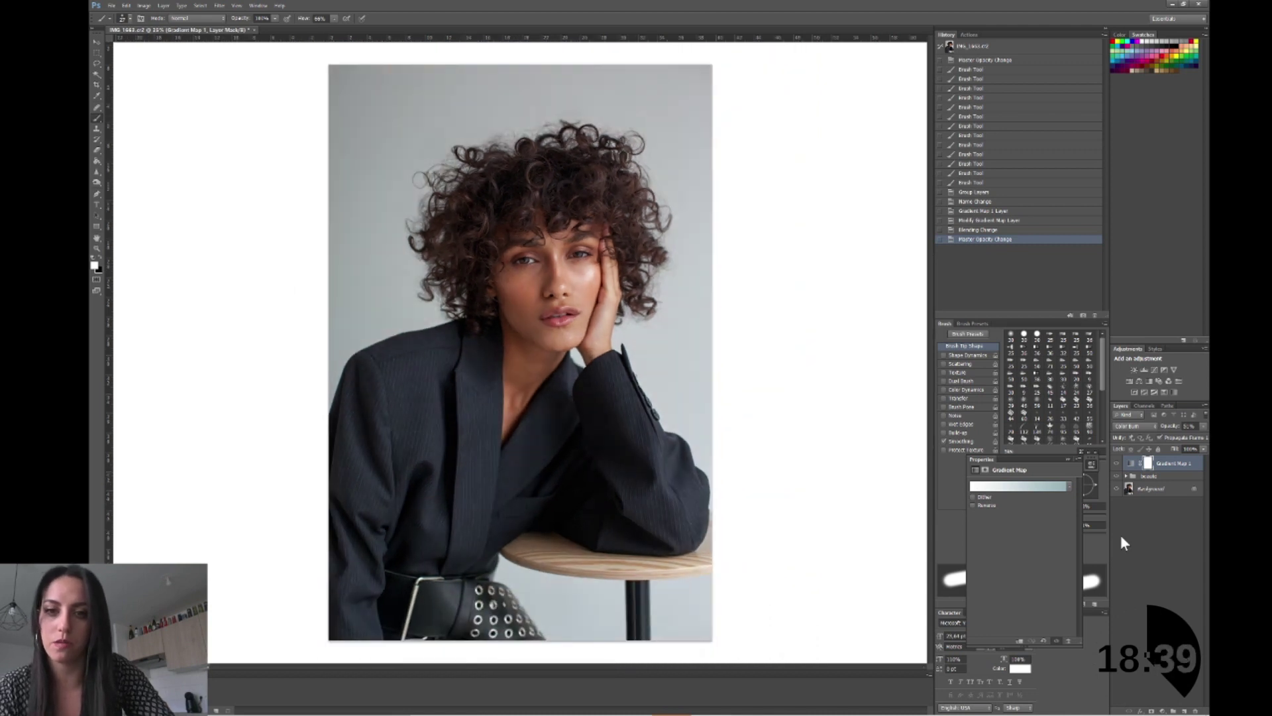
key("ctrl+plus")
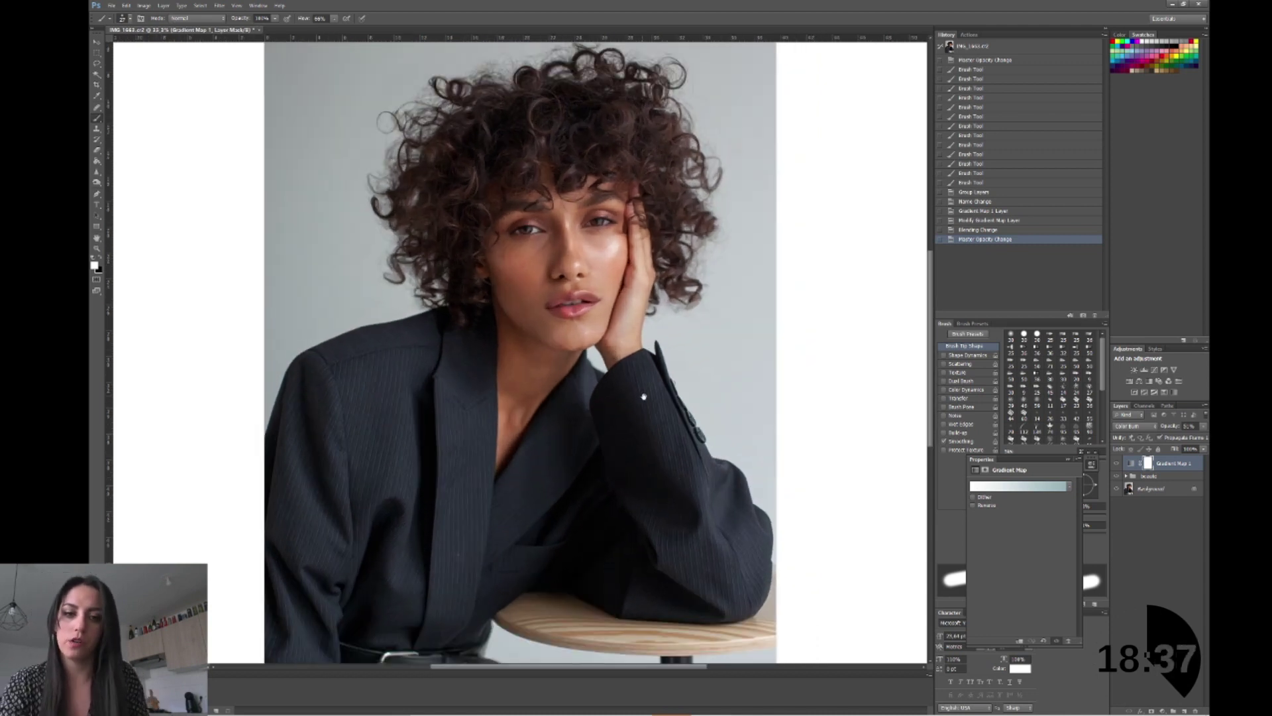
left_click_drag(909, 462, 962, 462)
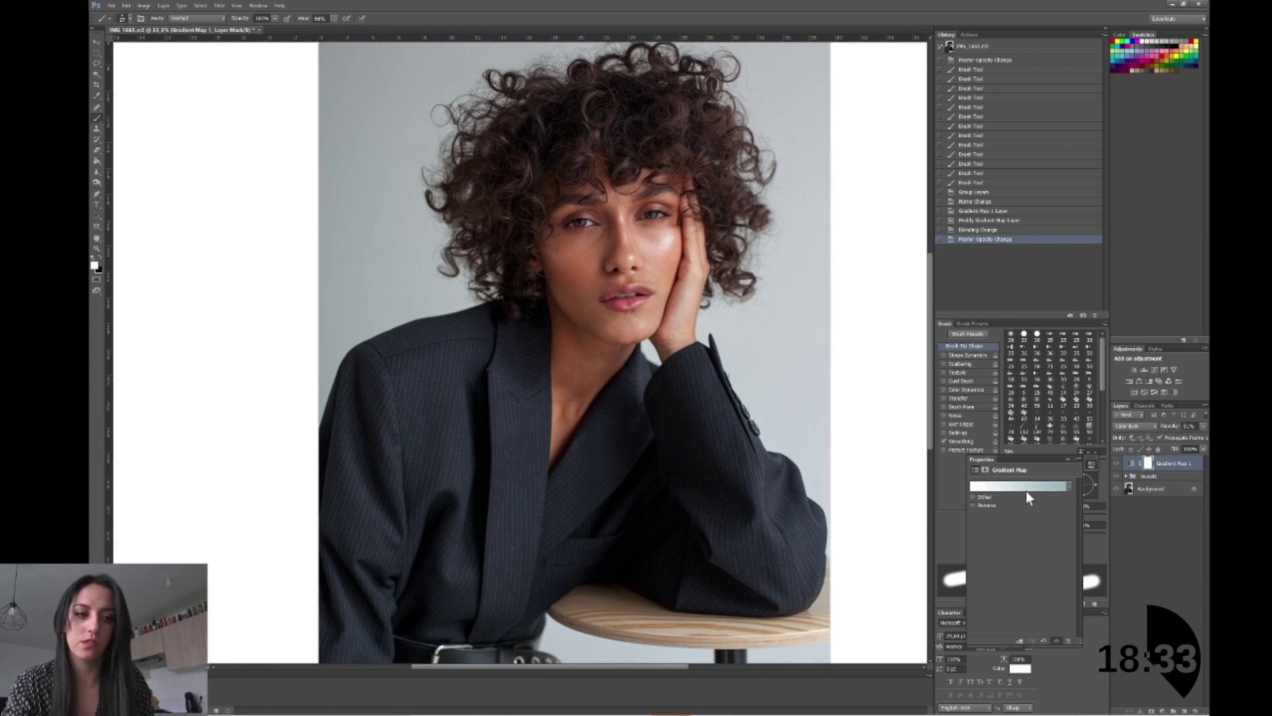
left_click(1162, 710)
Step: Add a Selective Color layer and shift its Whites toward magenta
left_click(1148, 697)
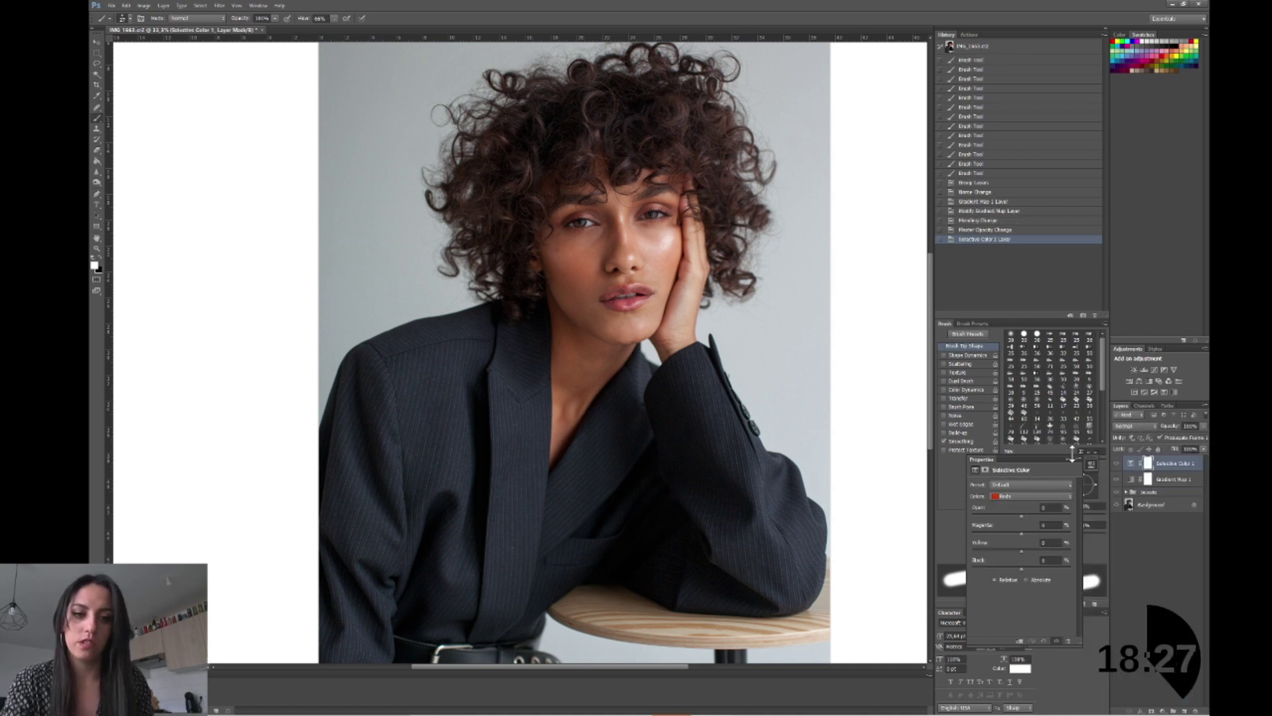
left_click(1031, 496)
left_click(1027, 602)
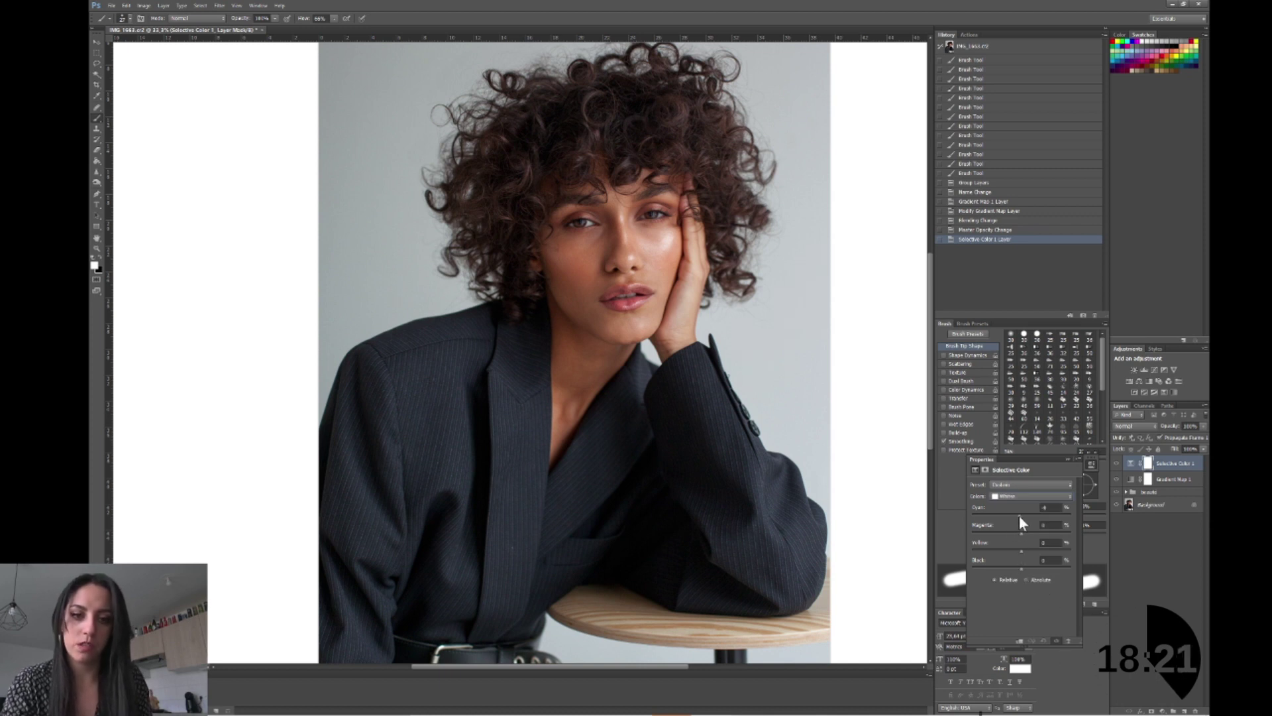
mouse_move(1019, 516)
left_mouse_down()
mouse_move(1029, 551)
mouse_move(1018, 570)
left_mouse_up()
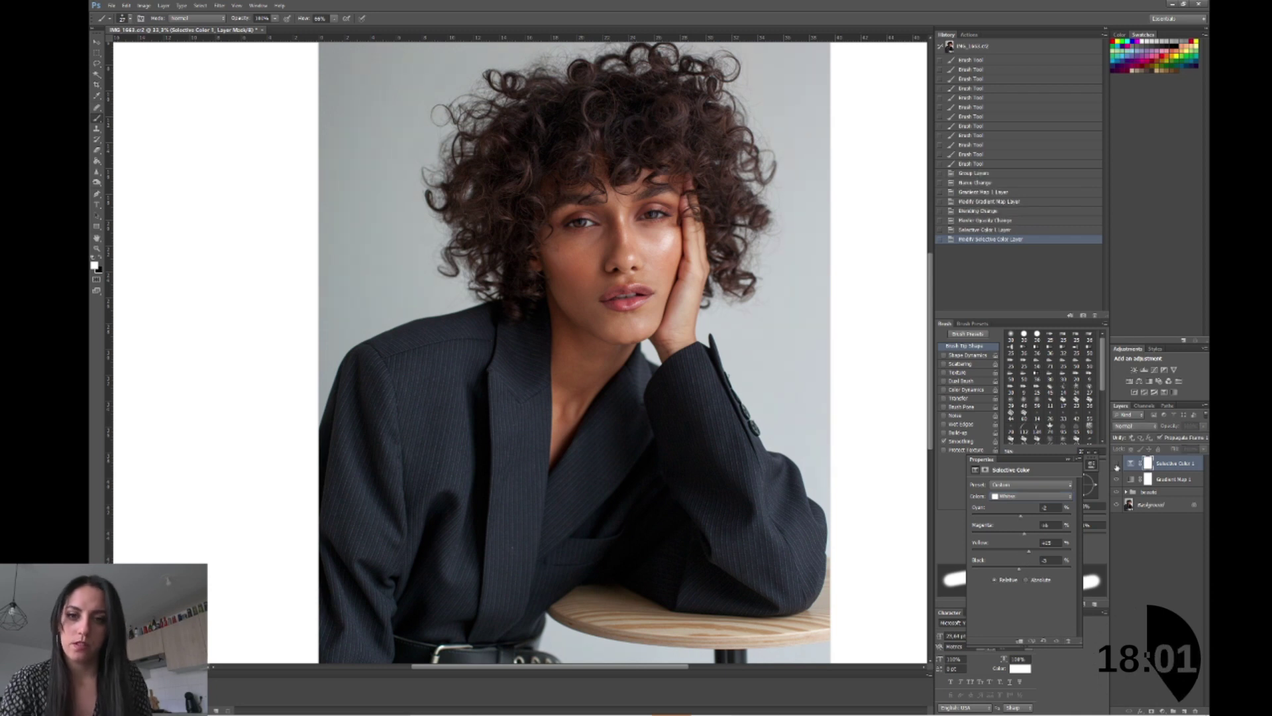
Step: Replace it with a Selective Color layer adding magenta (about +7) and yellow (about +10) to Neutrals, at 20% opacity
left_click(1196, 711)
left_click(1122, 690)
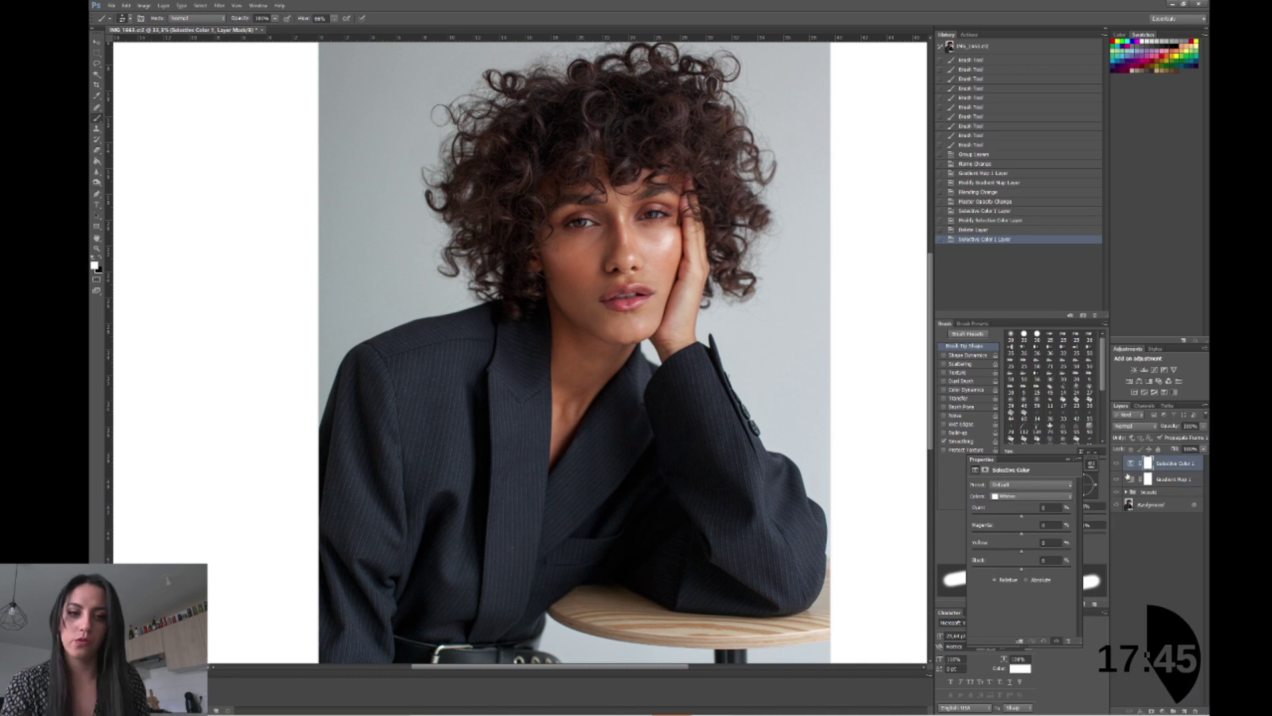
left_click_drag(1020, 533, 1020, 569)
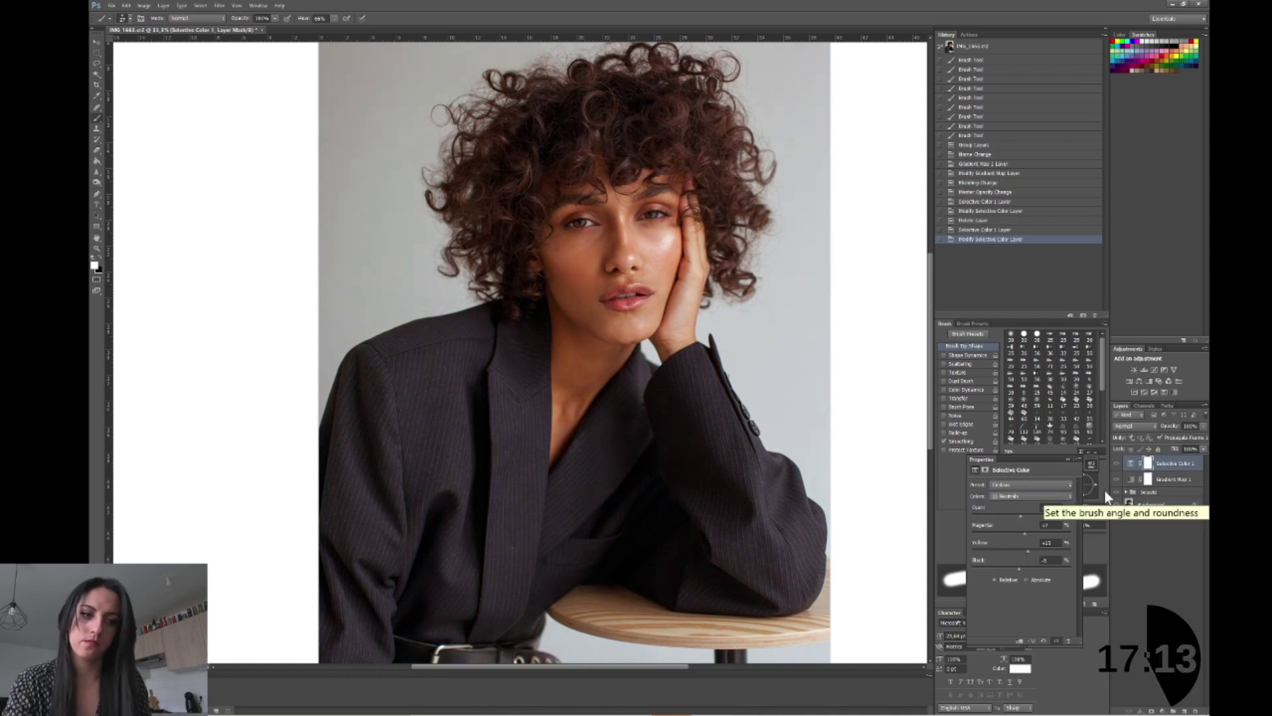
left_click_drag(1205, 426, 1175, 436)
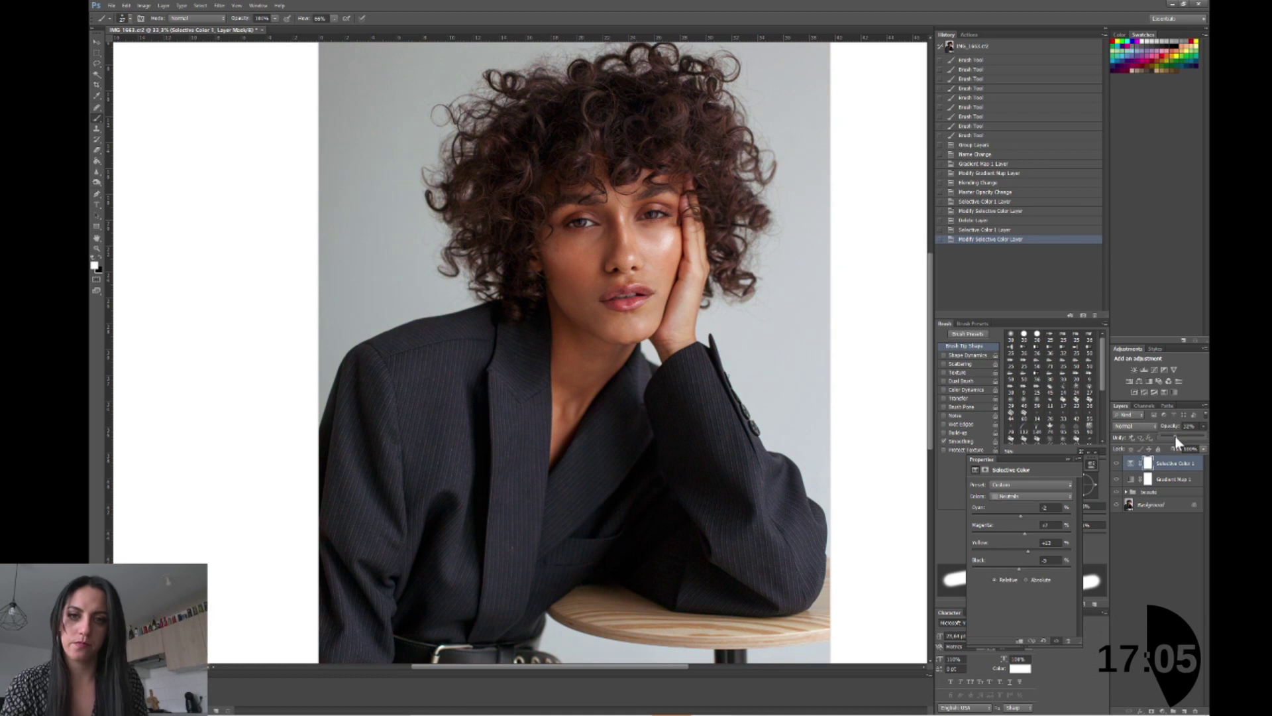
left_click(1161, 709)
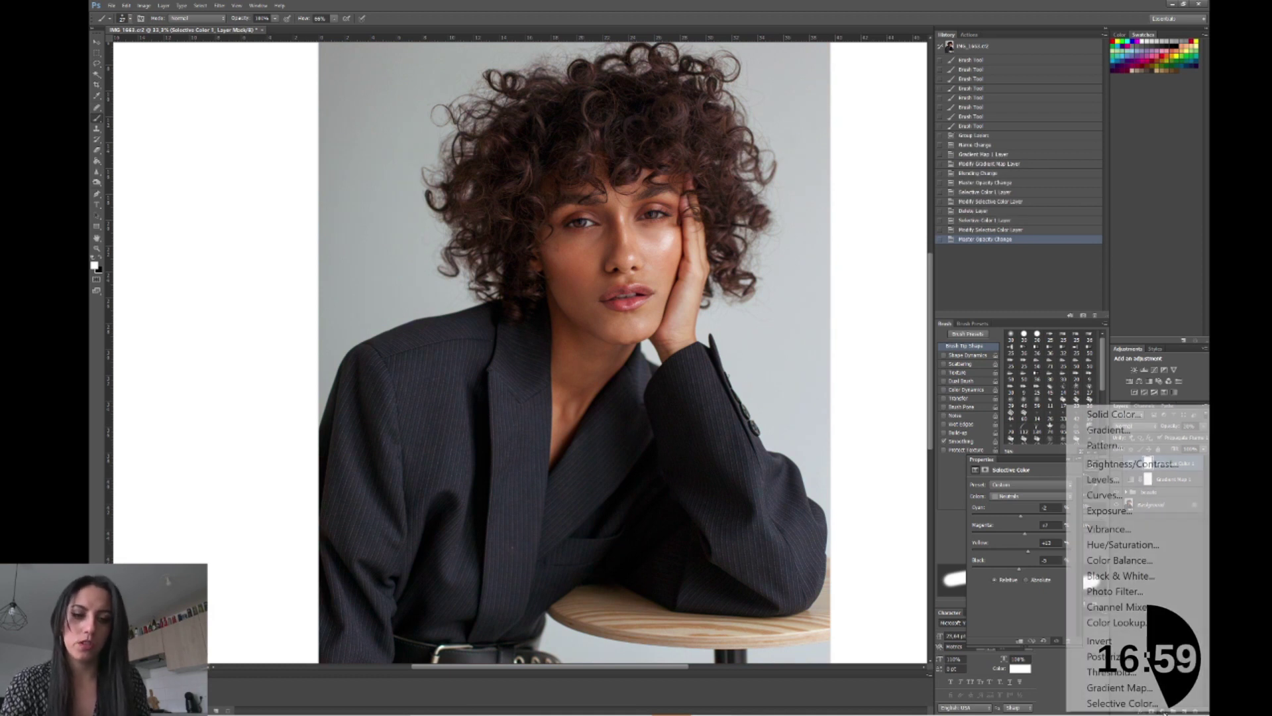
Step: Add a Hue/Saturation layer with saturation -21, its opacity lowered to about 23%
left_click(1123, 545)
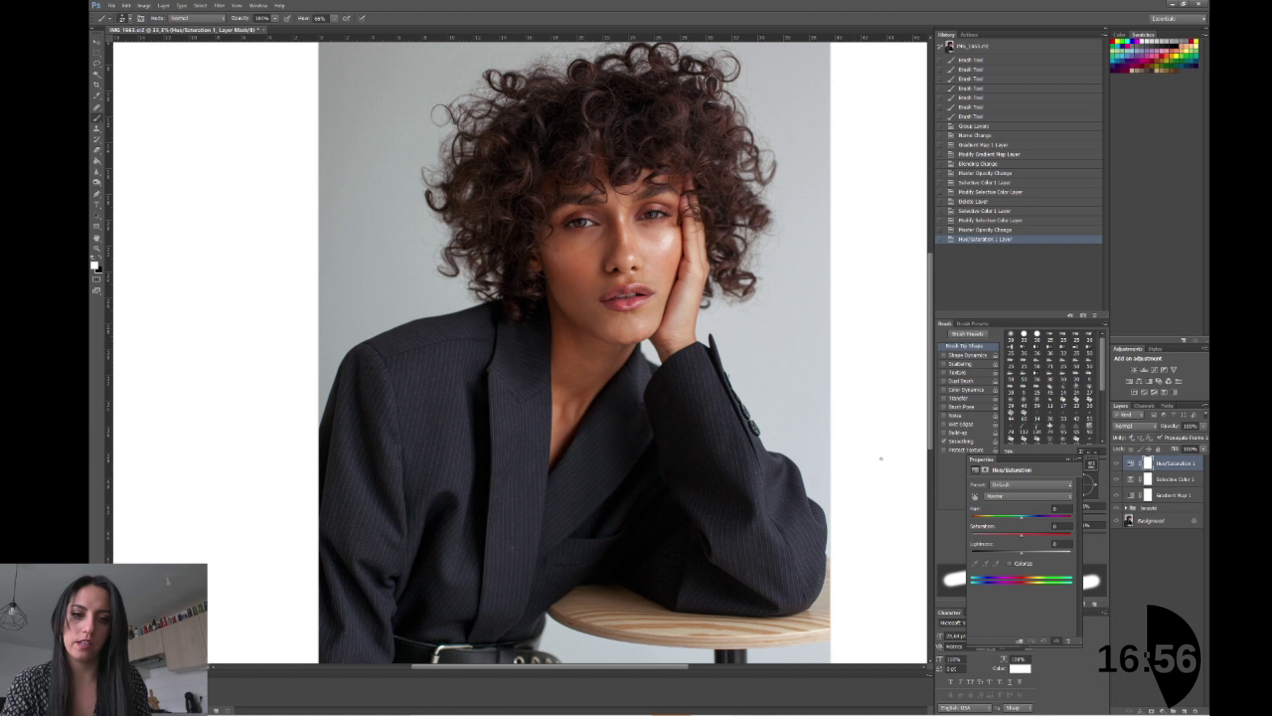
left_click_drag(1019, 534, 1012, 536)
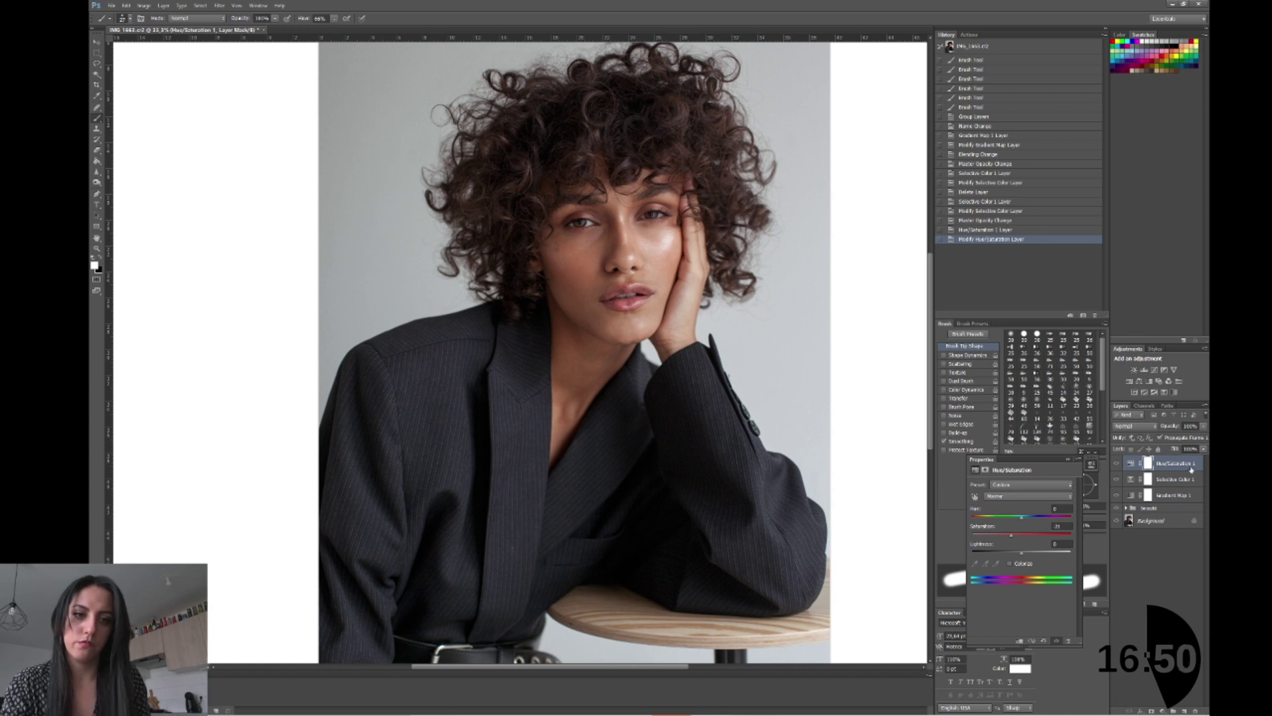
left_click(1175, 582)
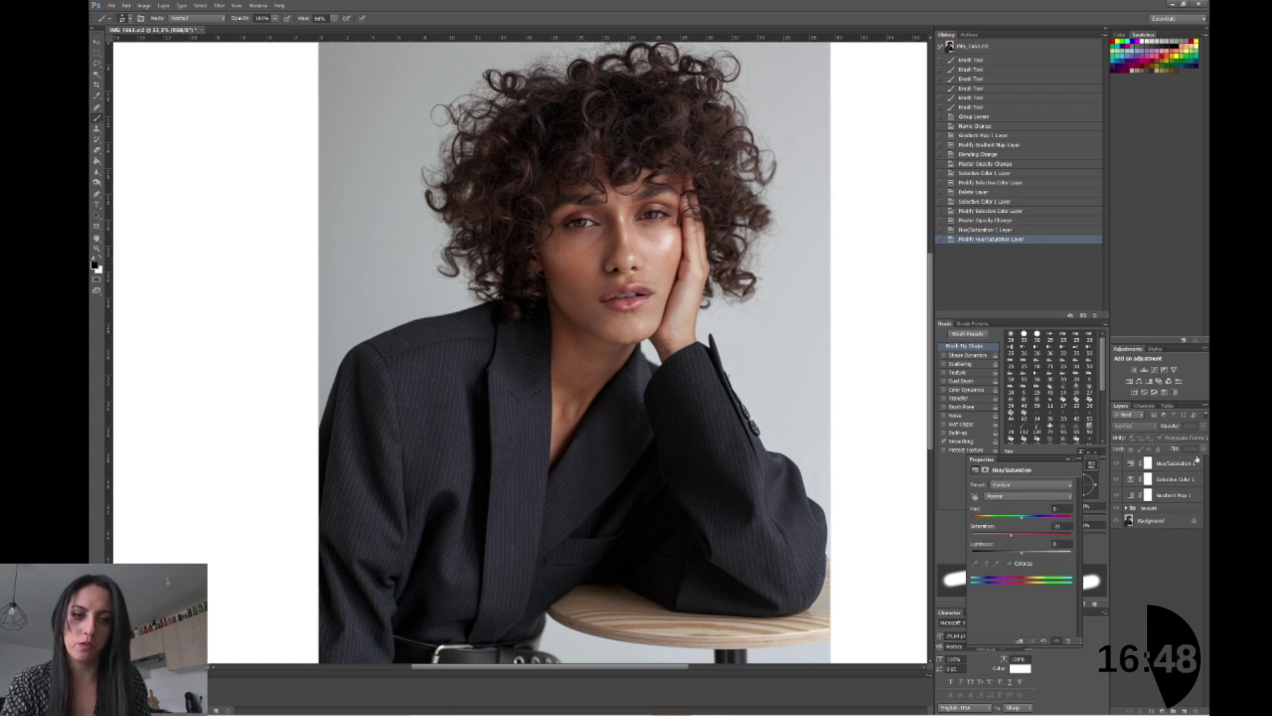
left_click(1186, 463)
left_click_drag(1183, 440, 1171, 436)
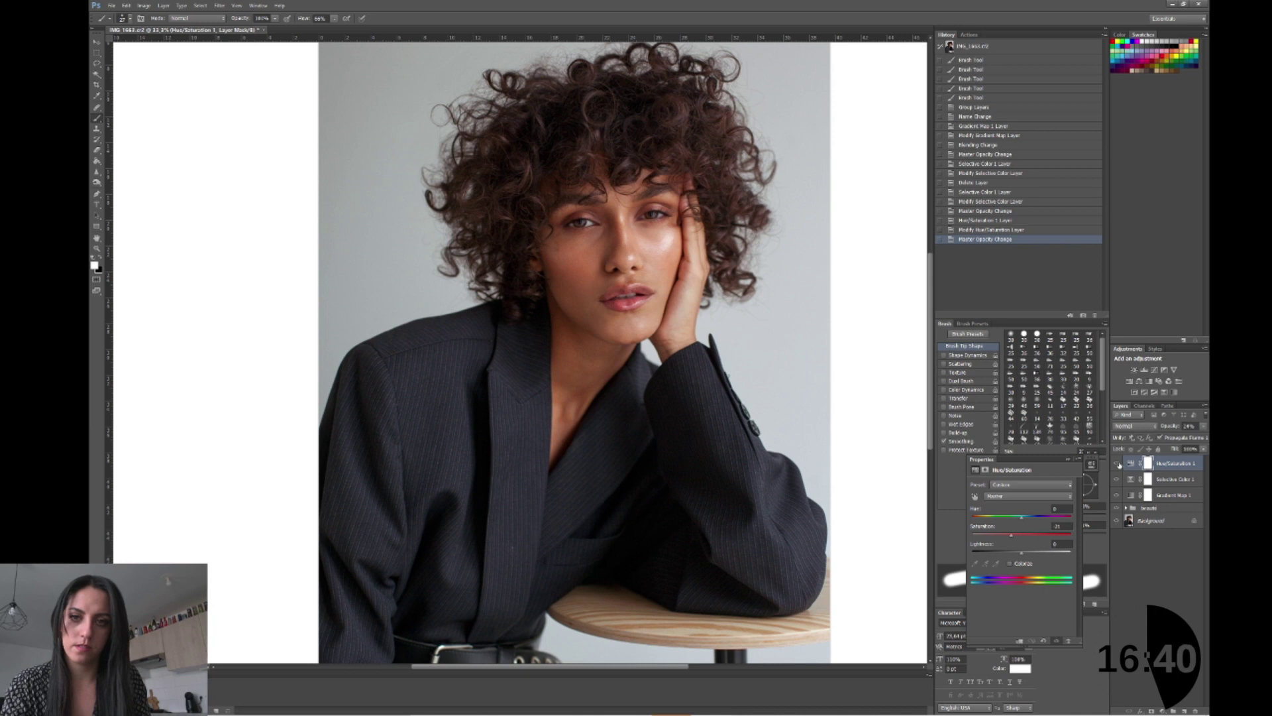
left_click(1201, 427)
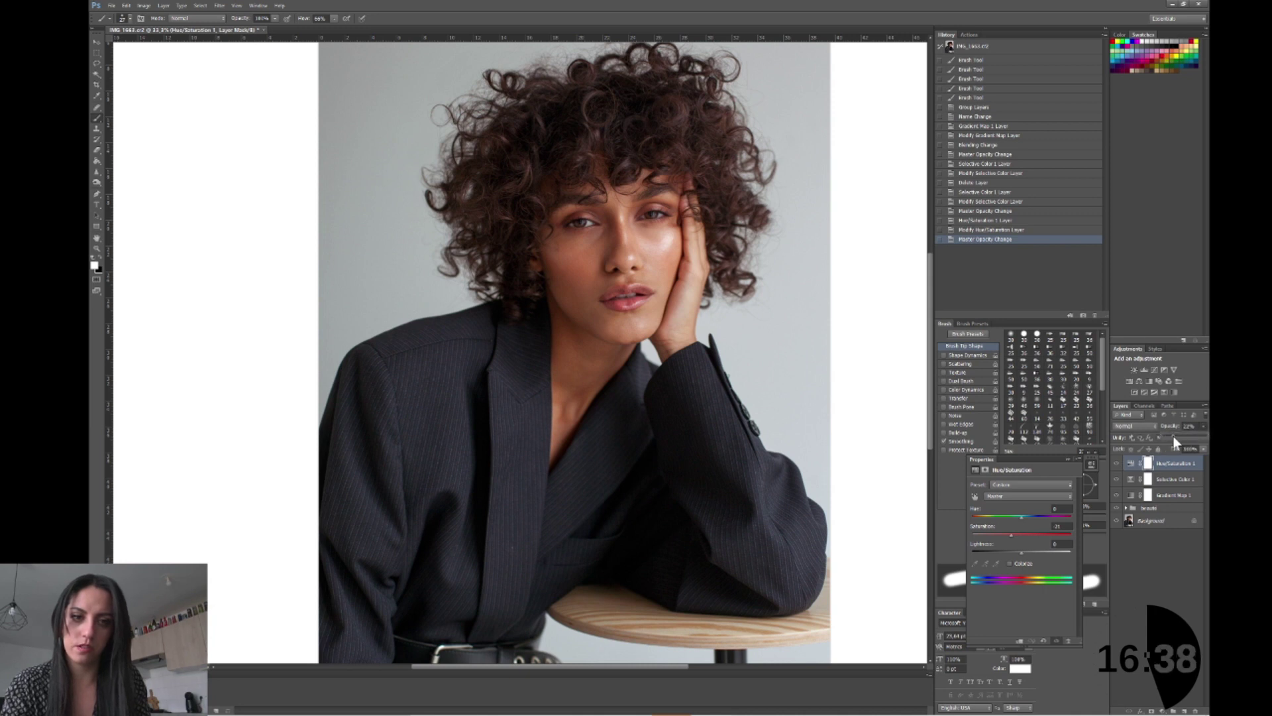
left_click(1176, 436)
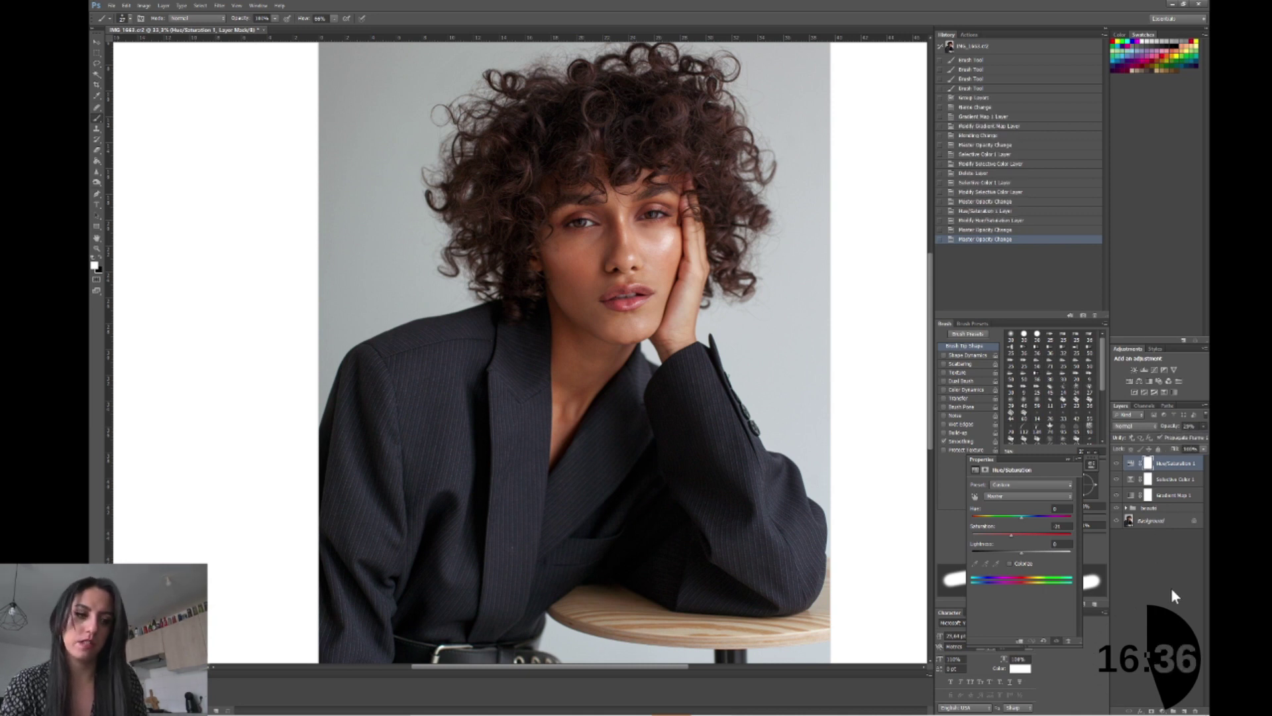
left_click(1169, 562)
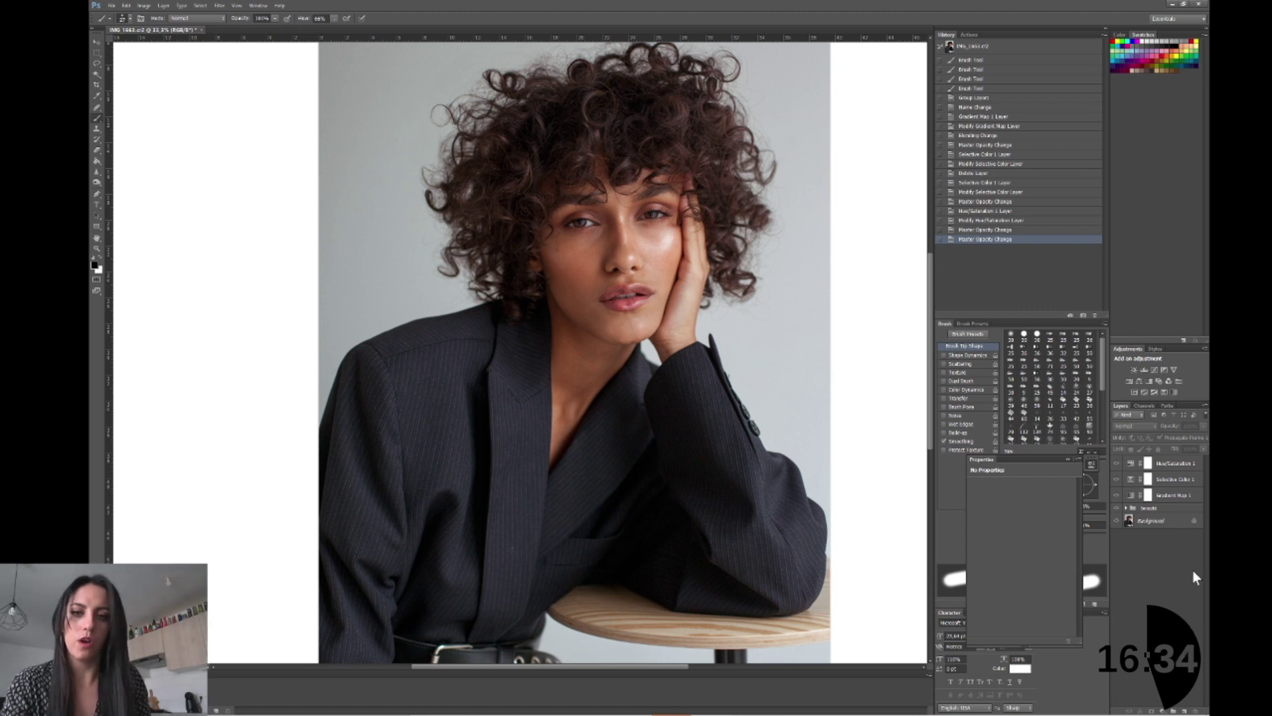
Step: Add an unwanted Selective Color 2 layer and delete it
left_click(1173, 710)
left_click(1167, 699)
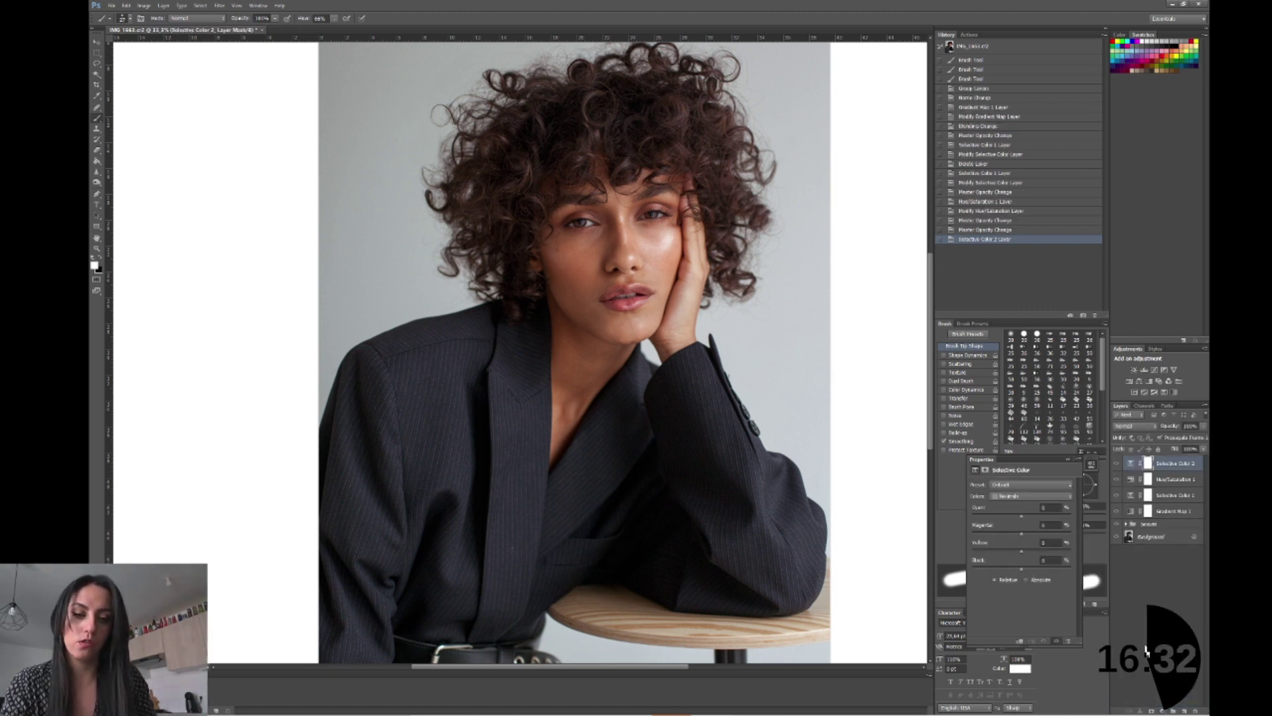
key("Delete")
Step: Add a Curves layer with points at 65/66 and 185/207 to brighten the upper tones
left_click(1173, 710)
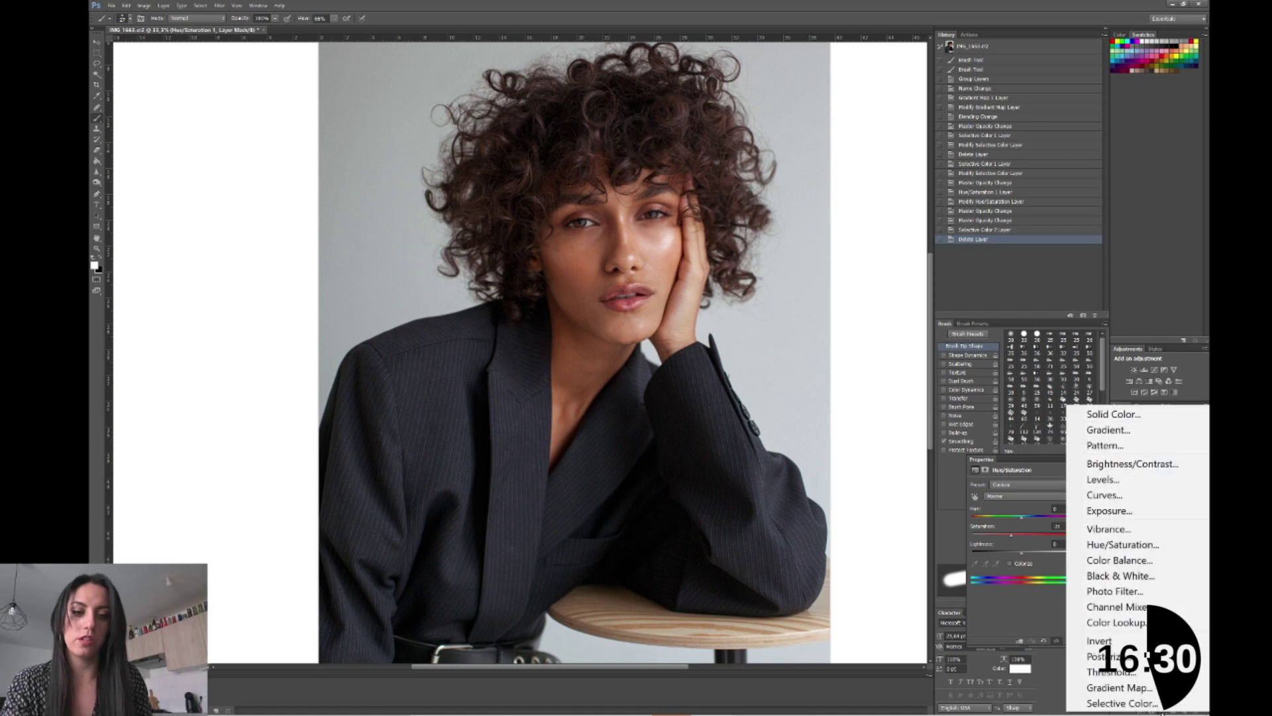
left_click(1105, 495)
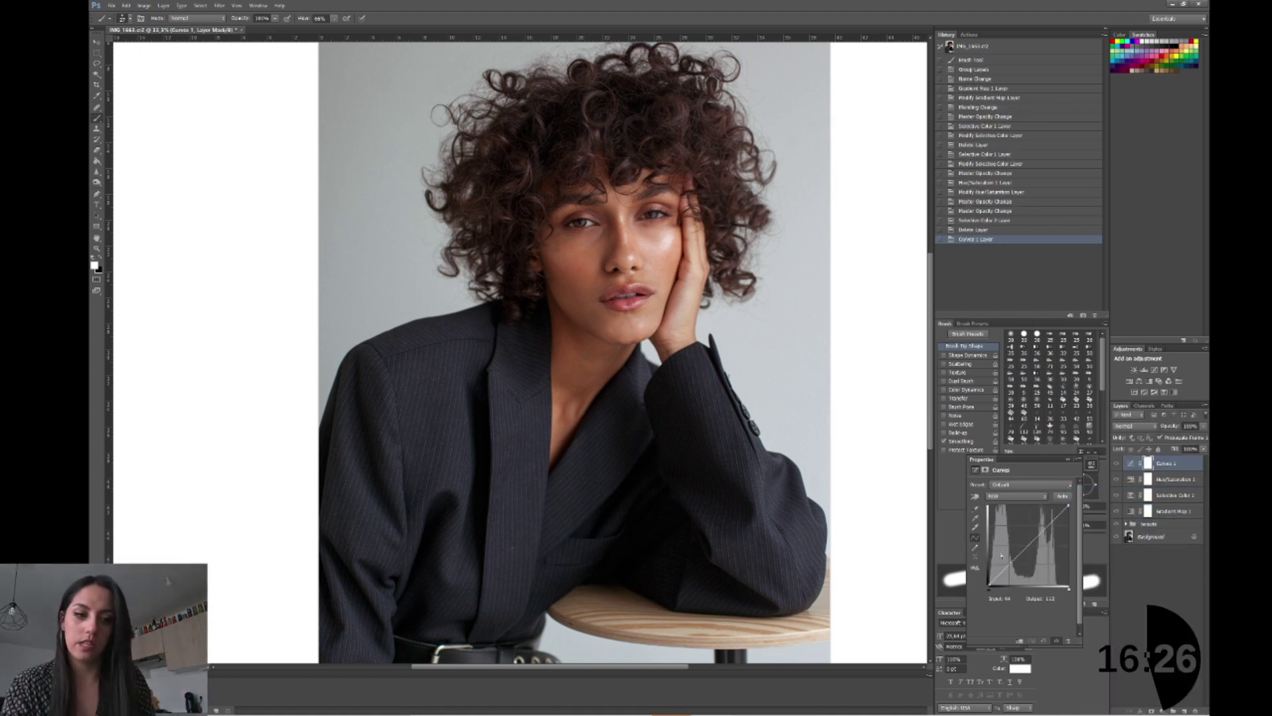
left_click(1010, 563)
left_click_drag(1047, 530, 1046, 523)
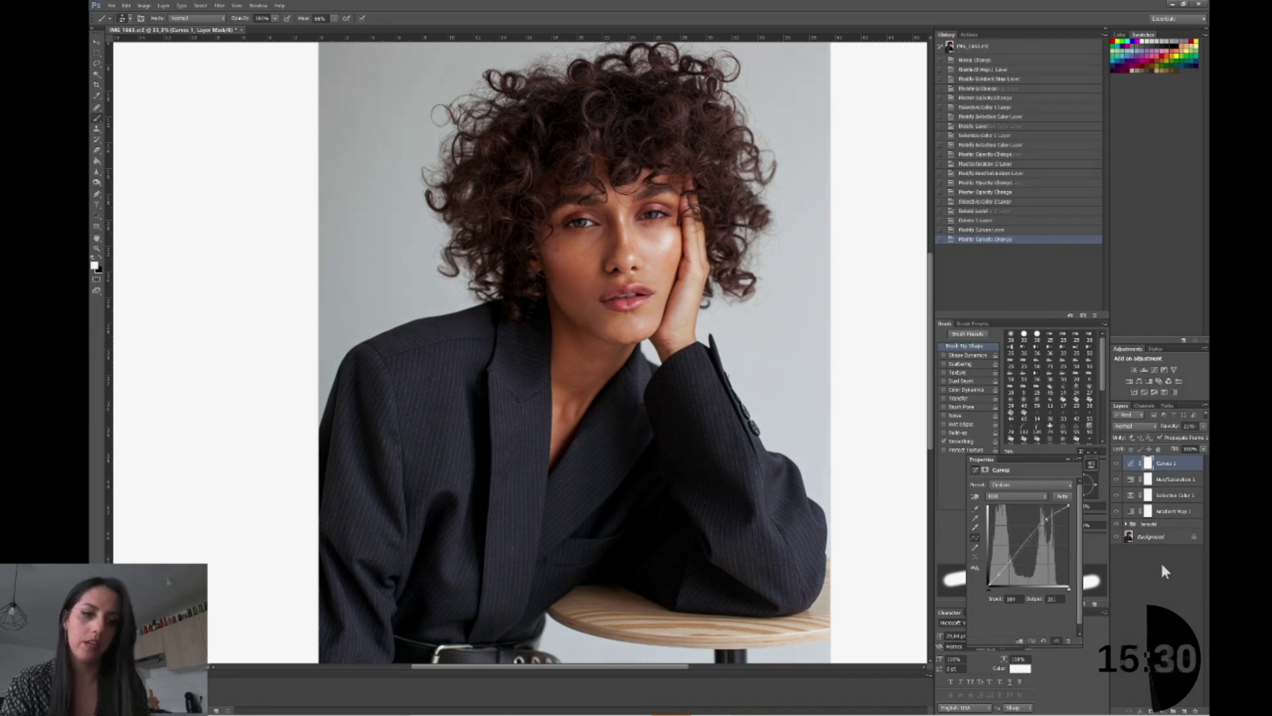
Step: Add a Selective Color layer with Blacks Black +54 and reduced layer opacity
left_click(1164, 710)
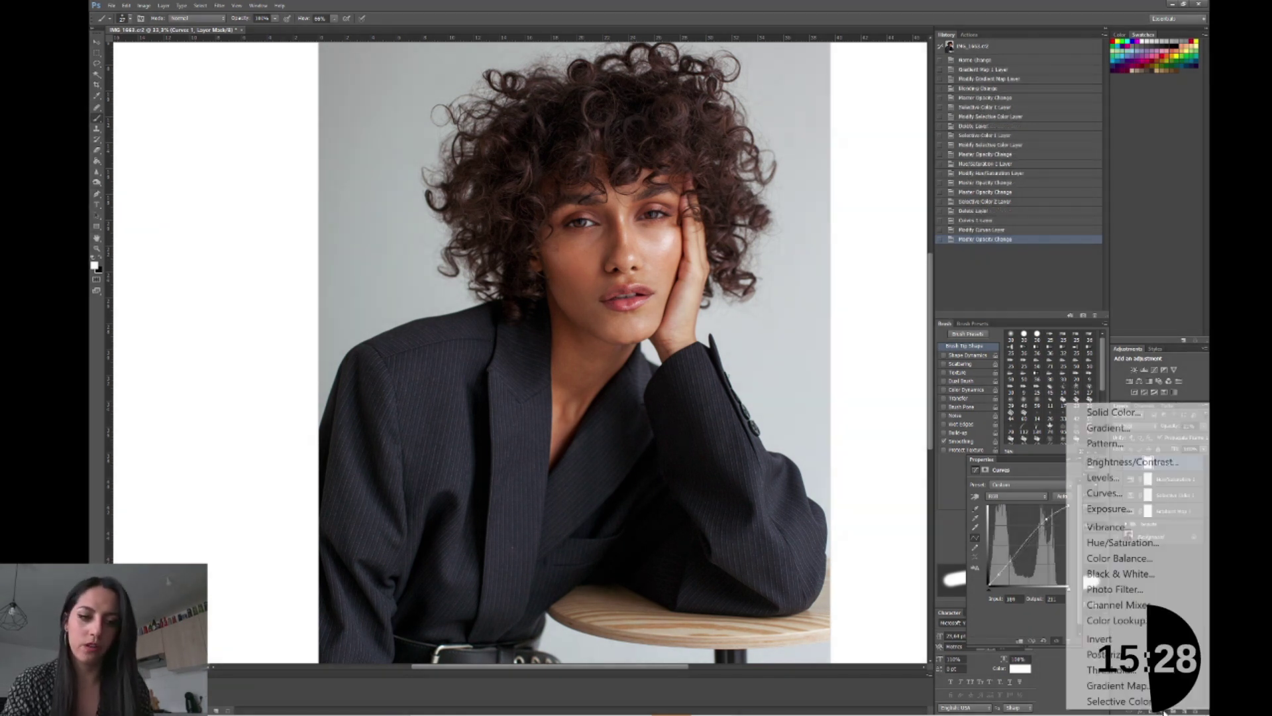
left_click(1143, 702)
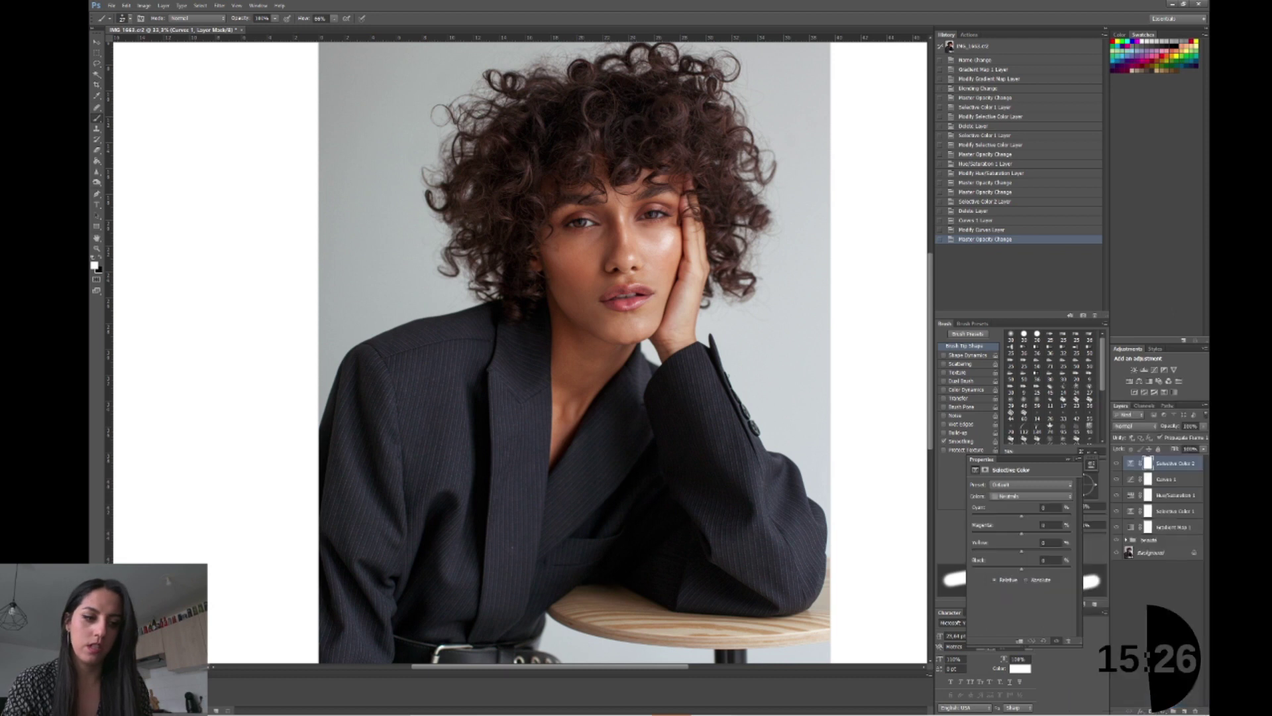
left_click(1027, 496)
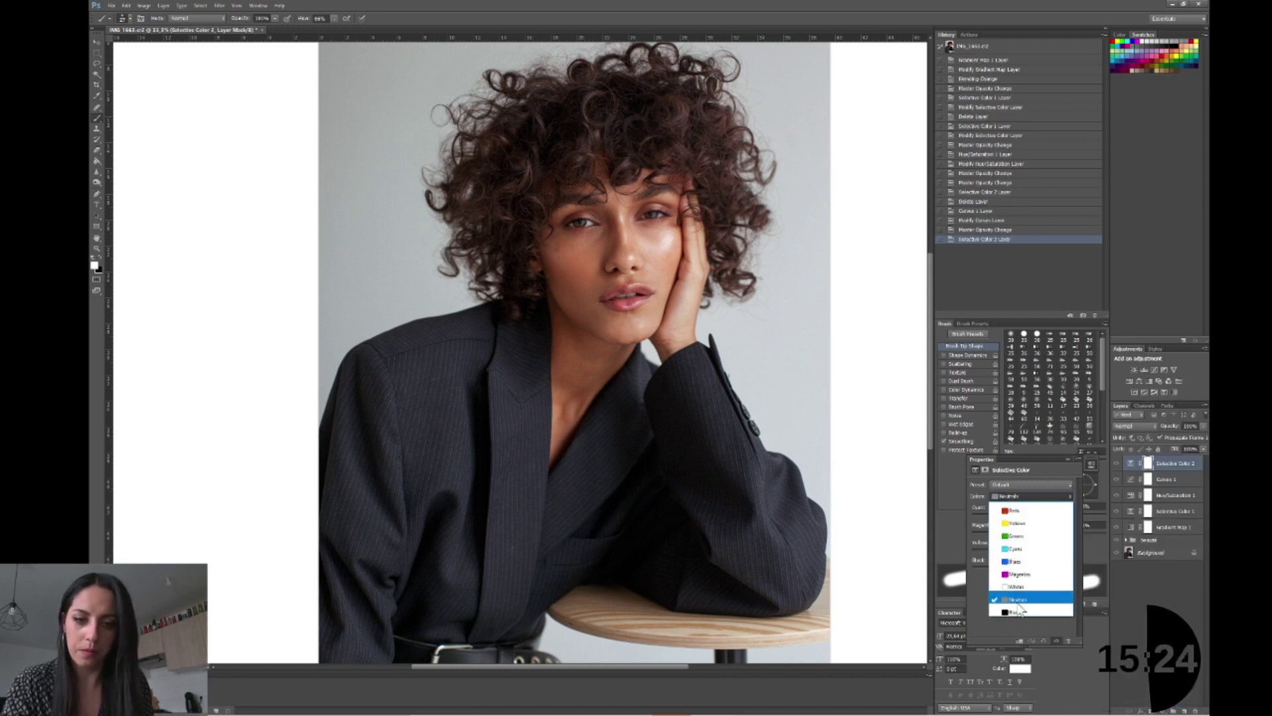
left_click(1028, 603)
left_click_drag(1021, 568, 1026, 567)
left_click(1205, 427)
left_click(1170, 436)
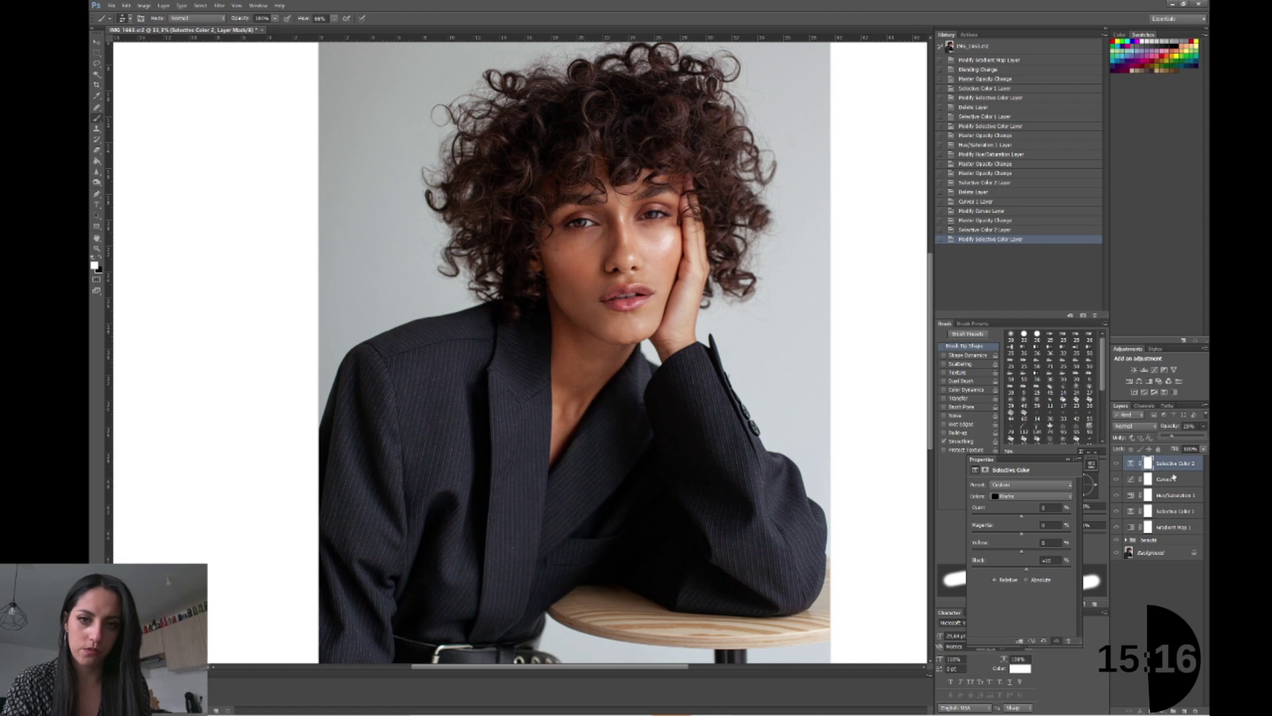
left_click(1160, 591)
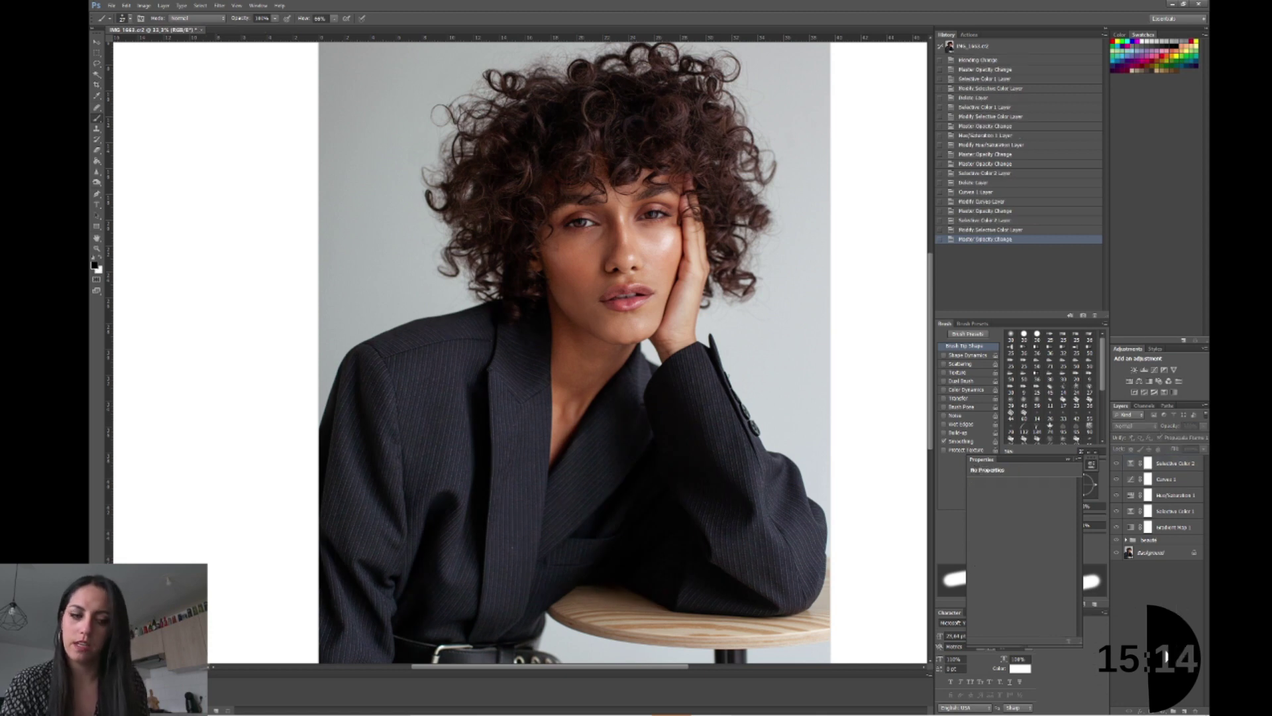
Step: Add another Selective Color layer targeting the Reds colour range
left_click(1170, 710)
left_click(1126, 699)
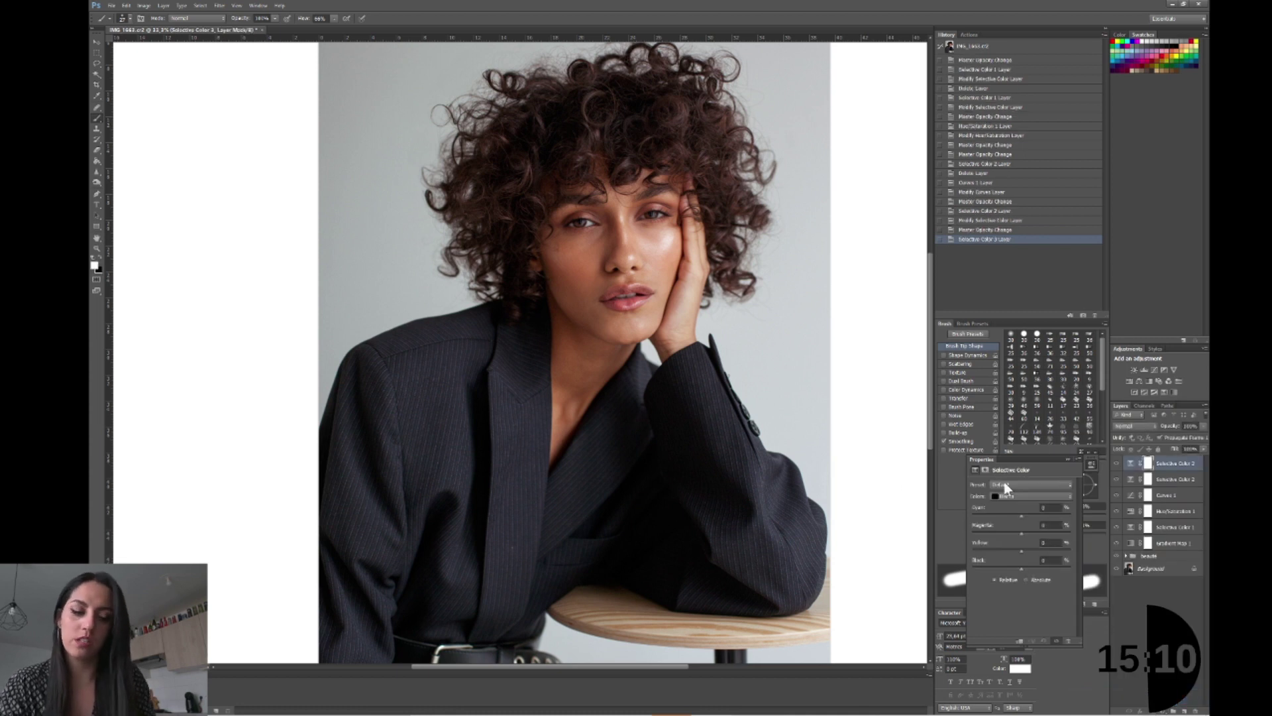
left_click(1024, 497)
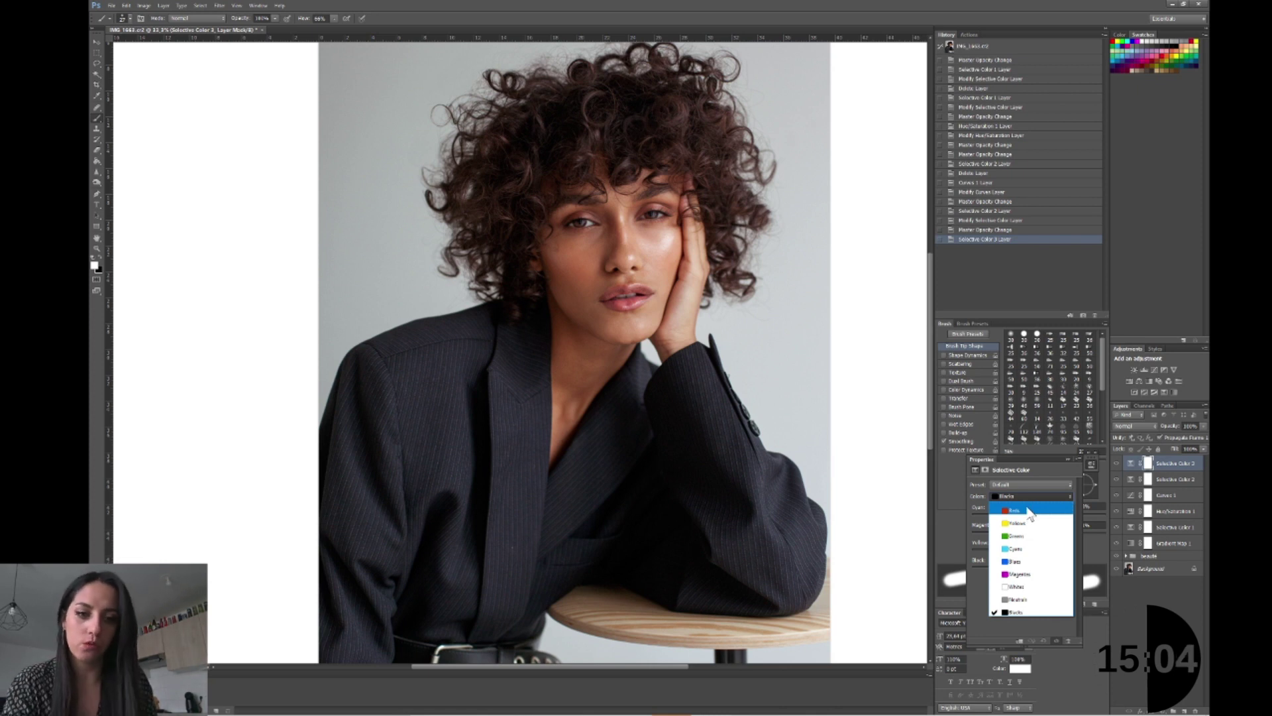
left_click(1029, 511)
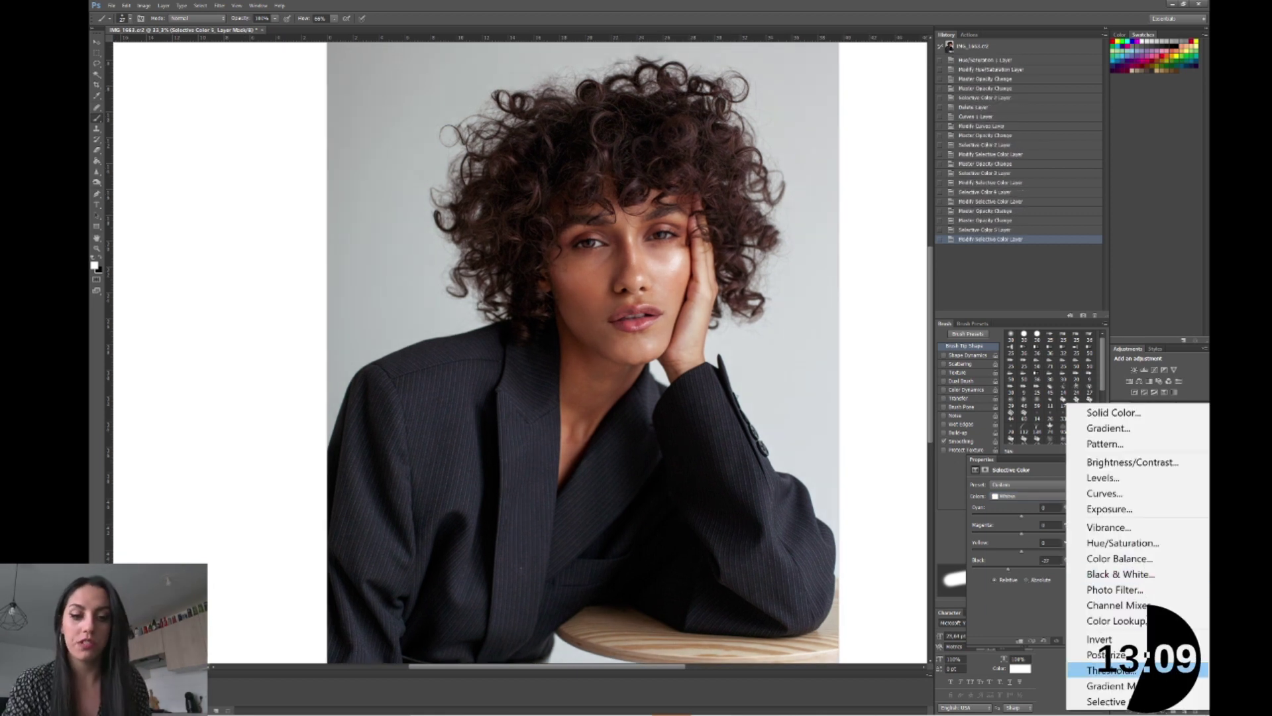
Step: Add a warming Photo Filter at 14% density with opacity lowered to about half
left_click(1125, 589)
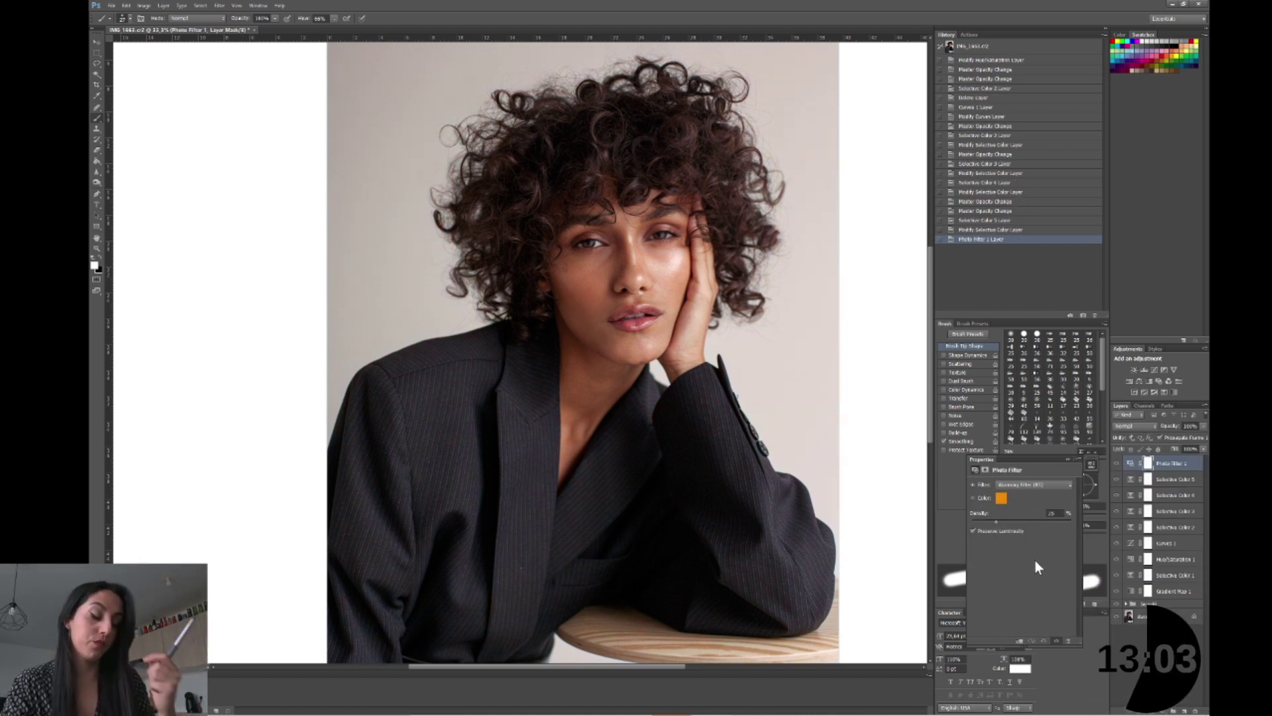
left_click_drag(996, 522, 990, 521)
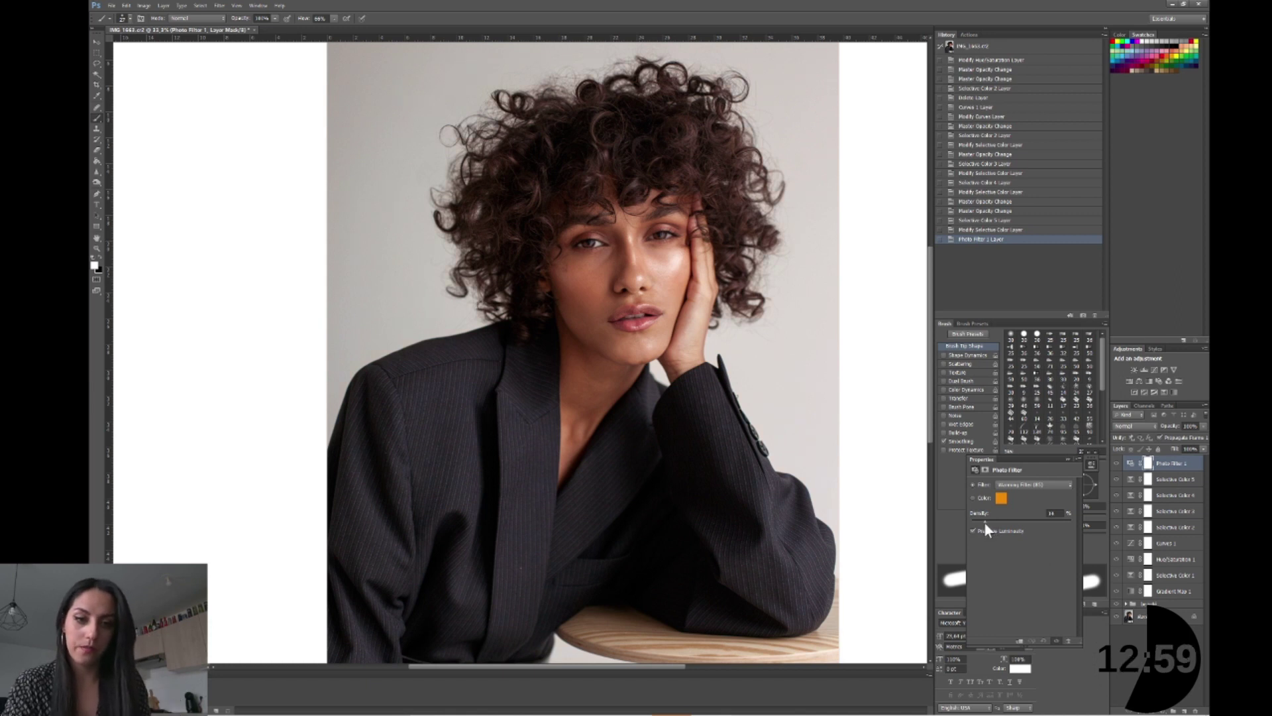
left_click(985, 524)
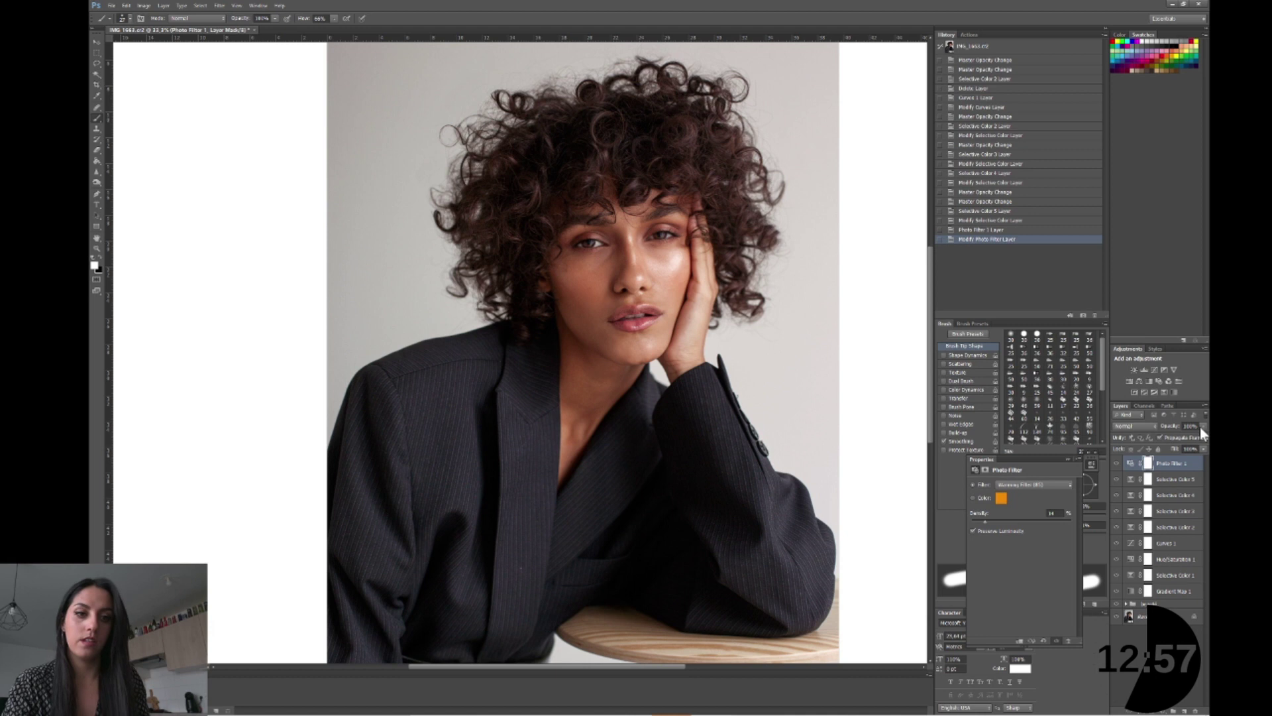
left_click_drag(1182, 433, 1178, 436)
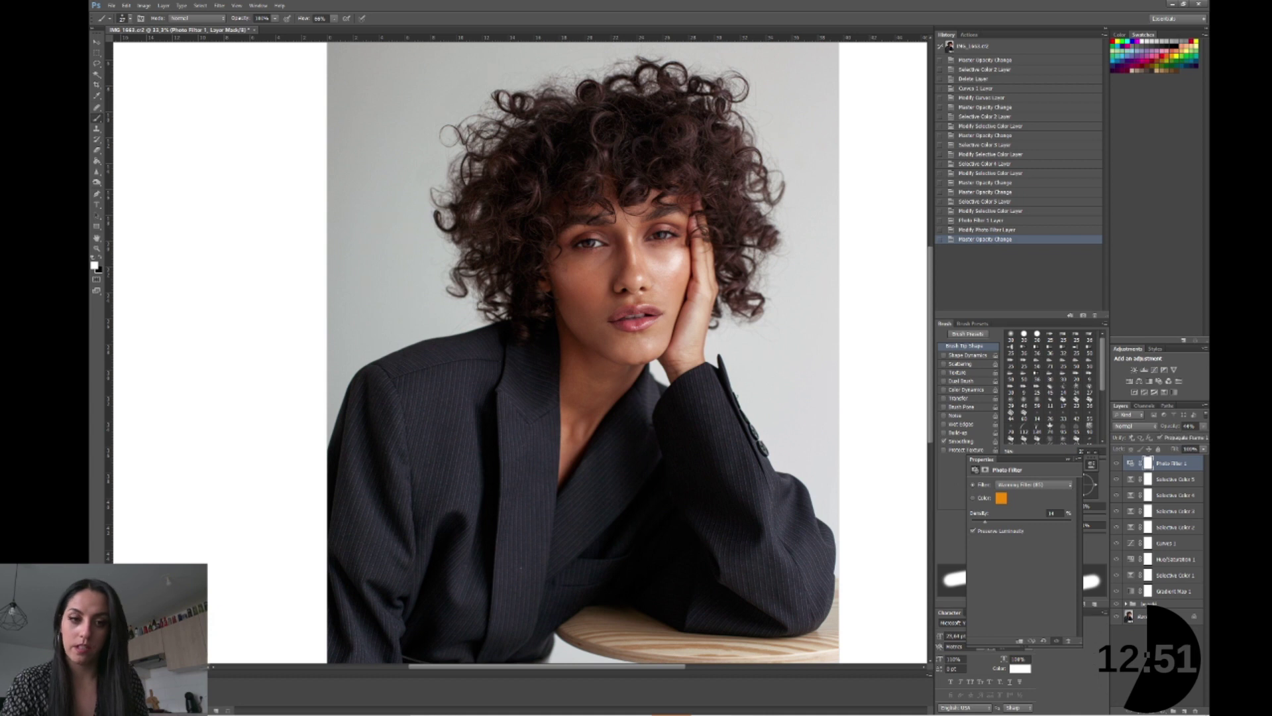
Step: Compare the adjustments before/after, then group all adjustment layers from Gradient Map 1 into Group 2
key("x")
left_click(1117, 605, "alt")
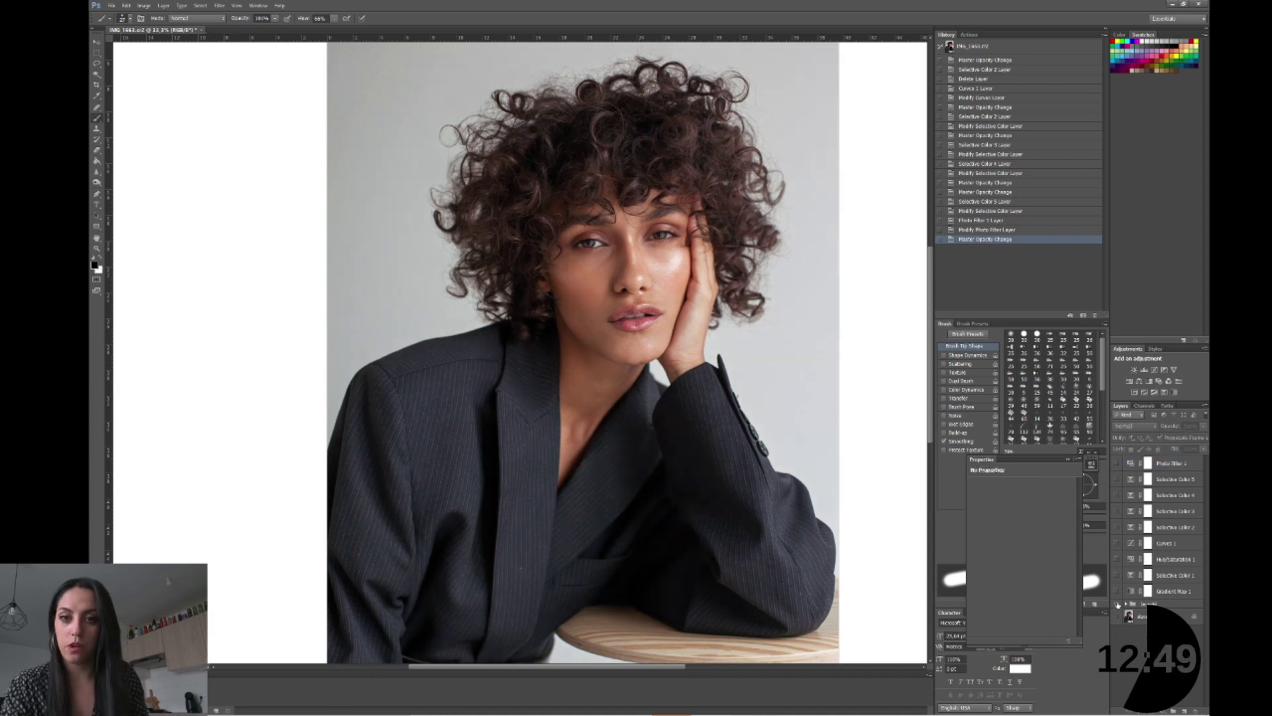
left_click(1117, 605, "alt")
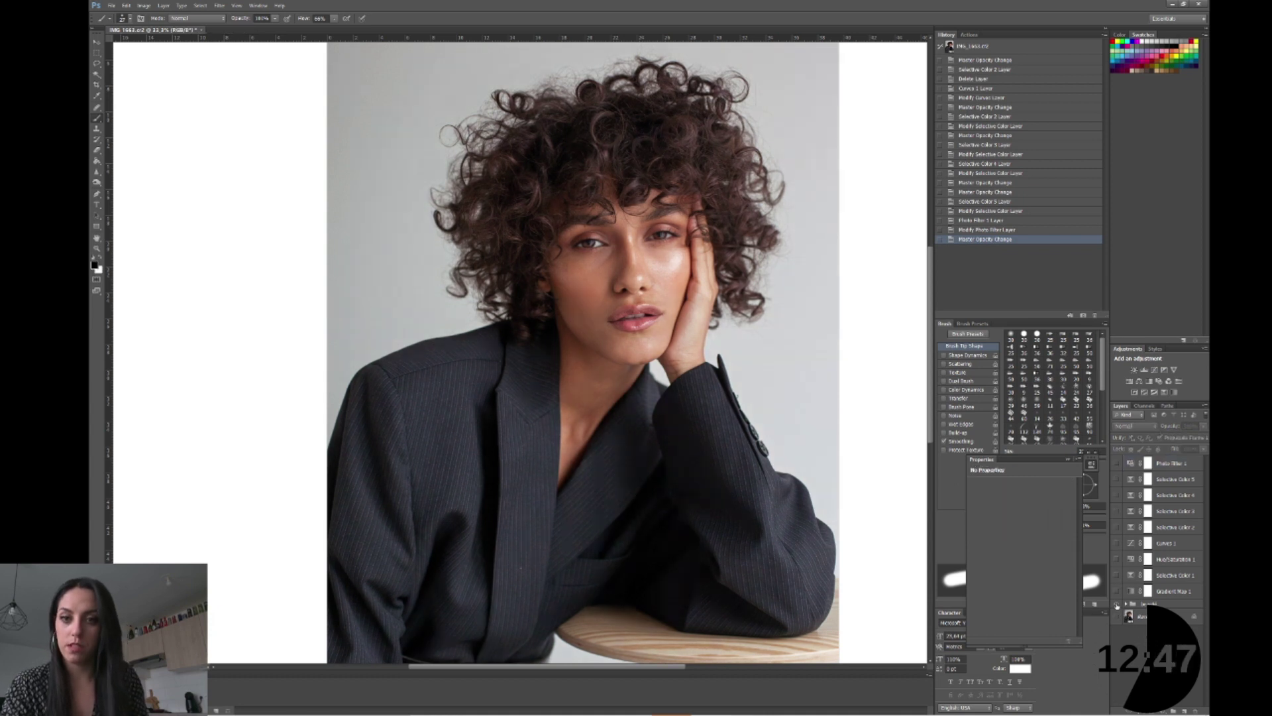
left_click(1117, 604, "alt")
left_click(1173, 591)
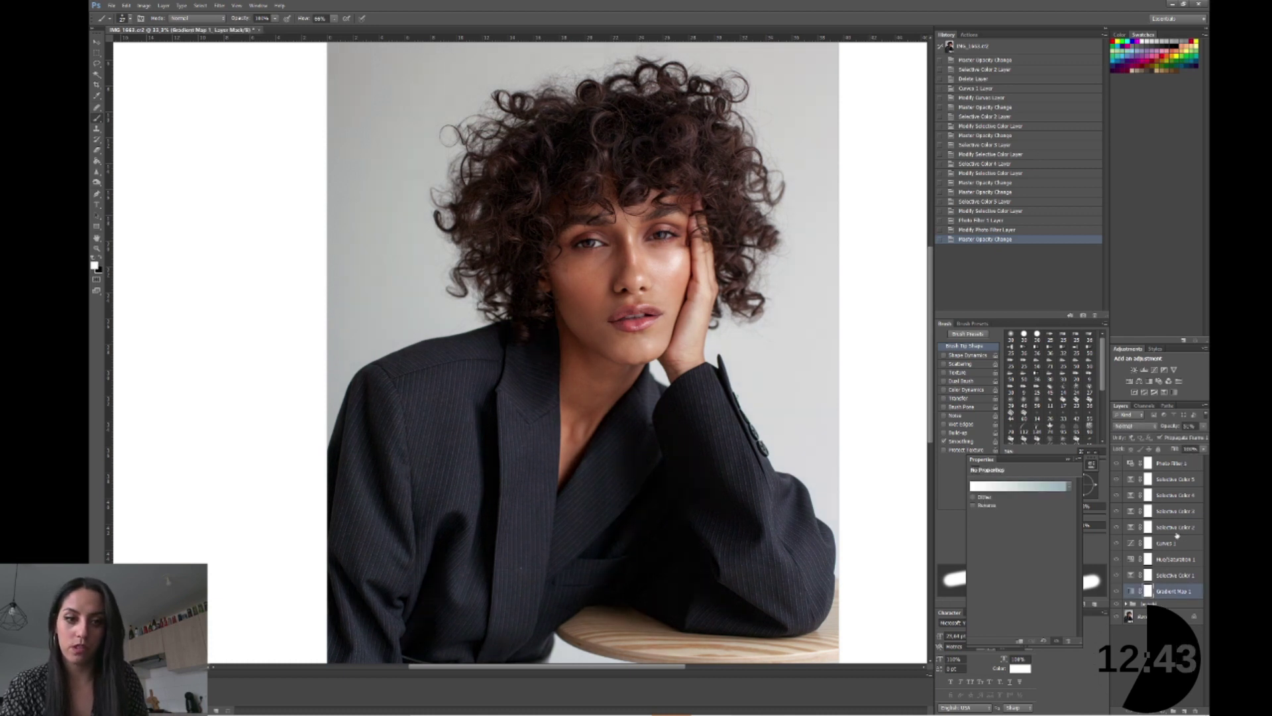
left_click(1173, 464, "shift")
key("ctrl+g")
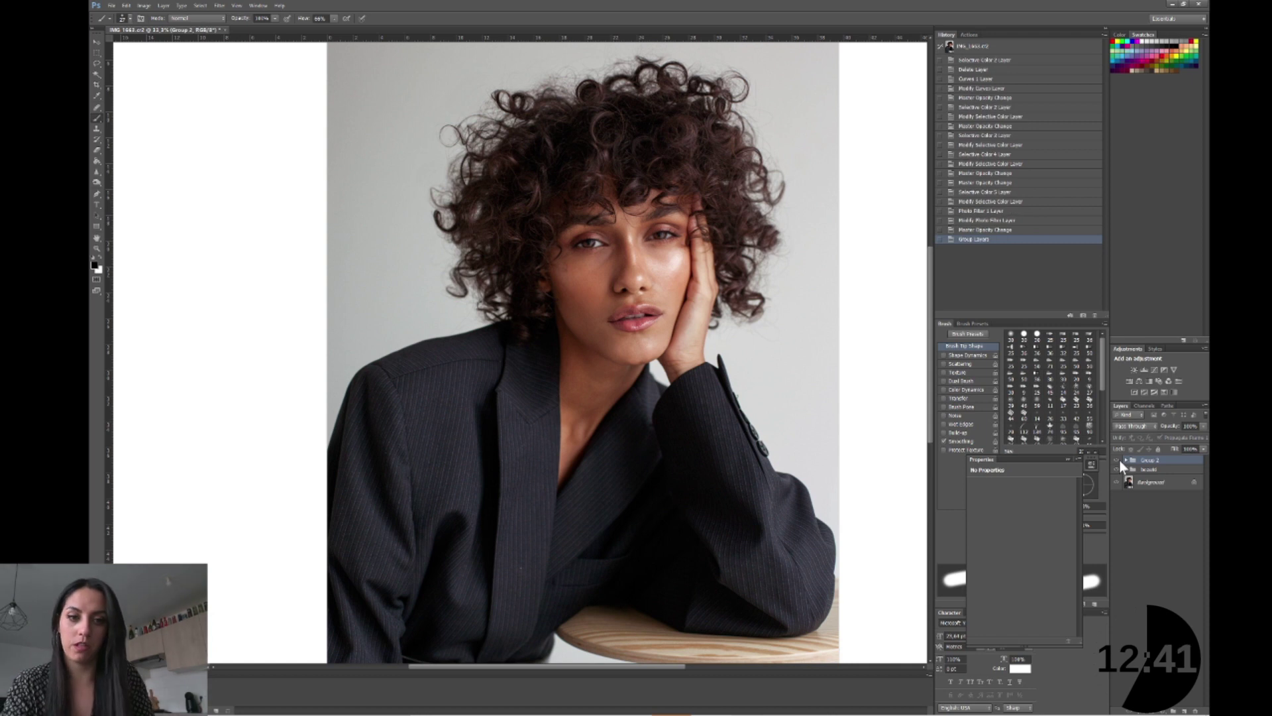
Step: Toggle Group 2's visibility to compare the grade, then expand the group to show its layers
left_click(1117, 460)
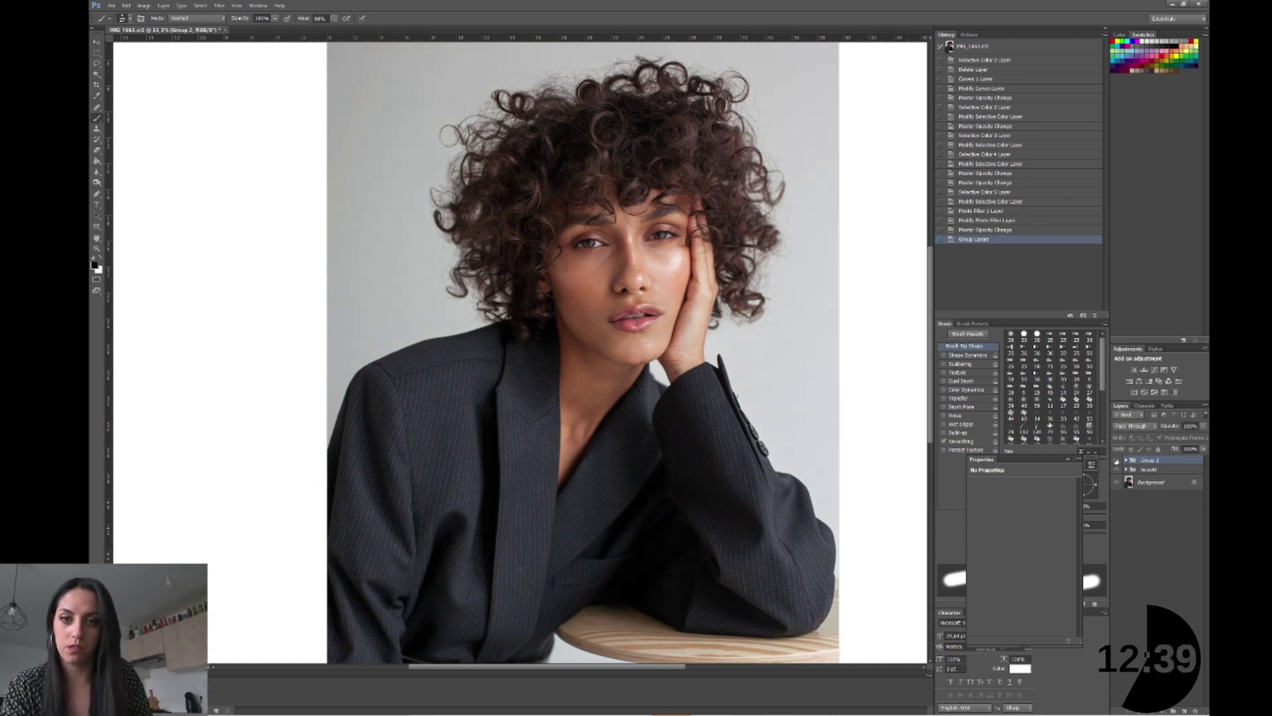
left_click(1117, 461)
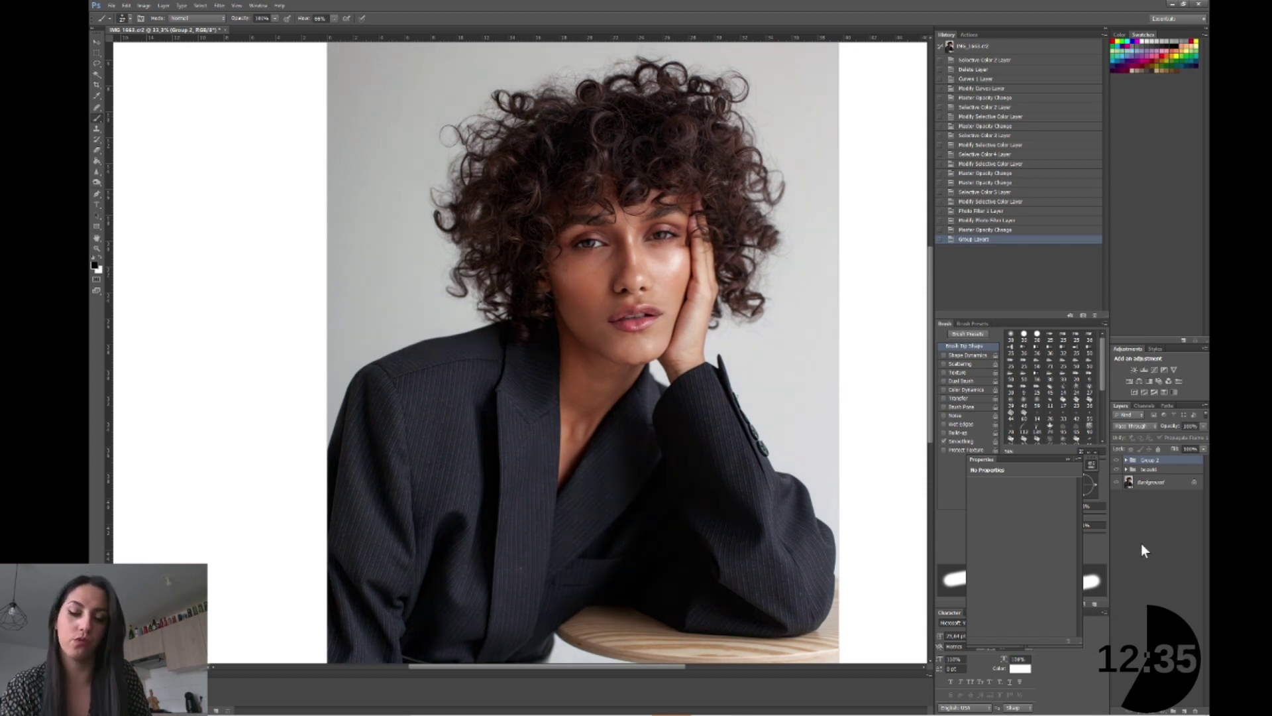
left_click(1126, 460)
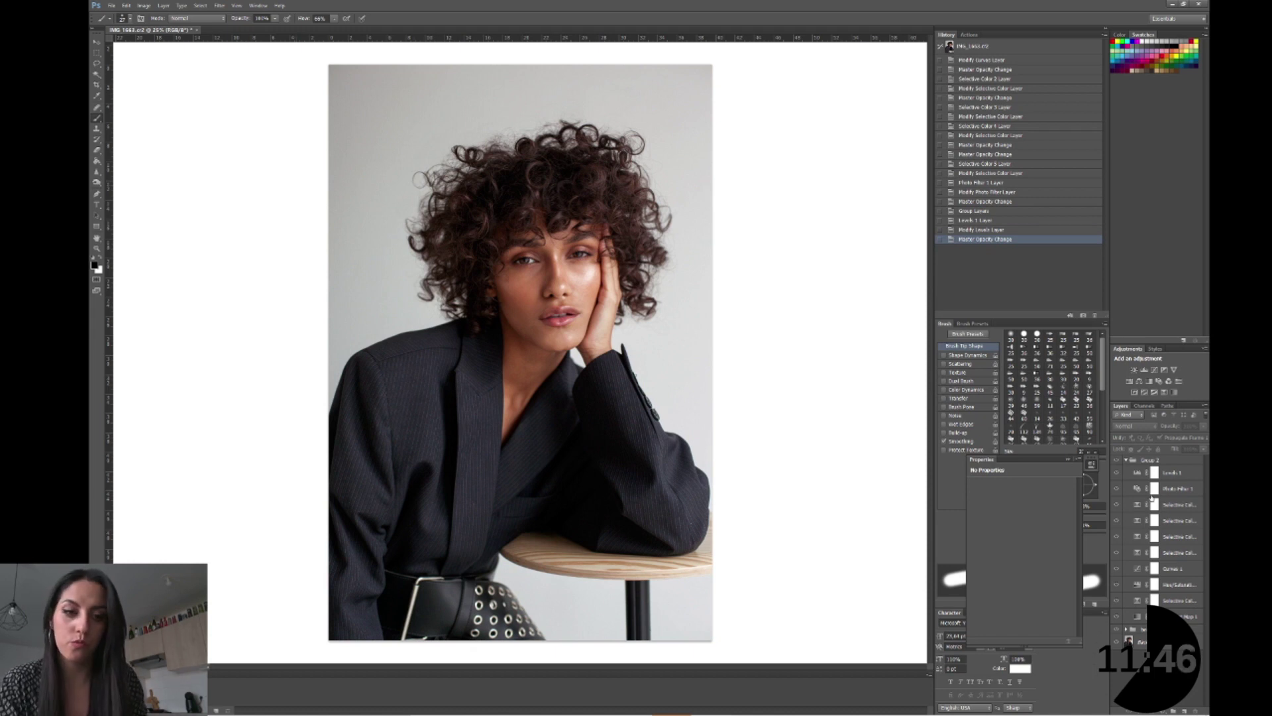
Step: Swap the foreground and background colours, choose the Magic Wand, and make the Background layer active
left_click(1155, 472)
key("x")
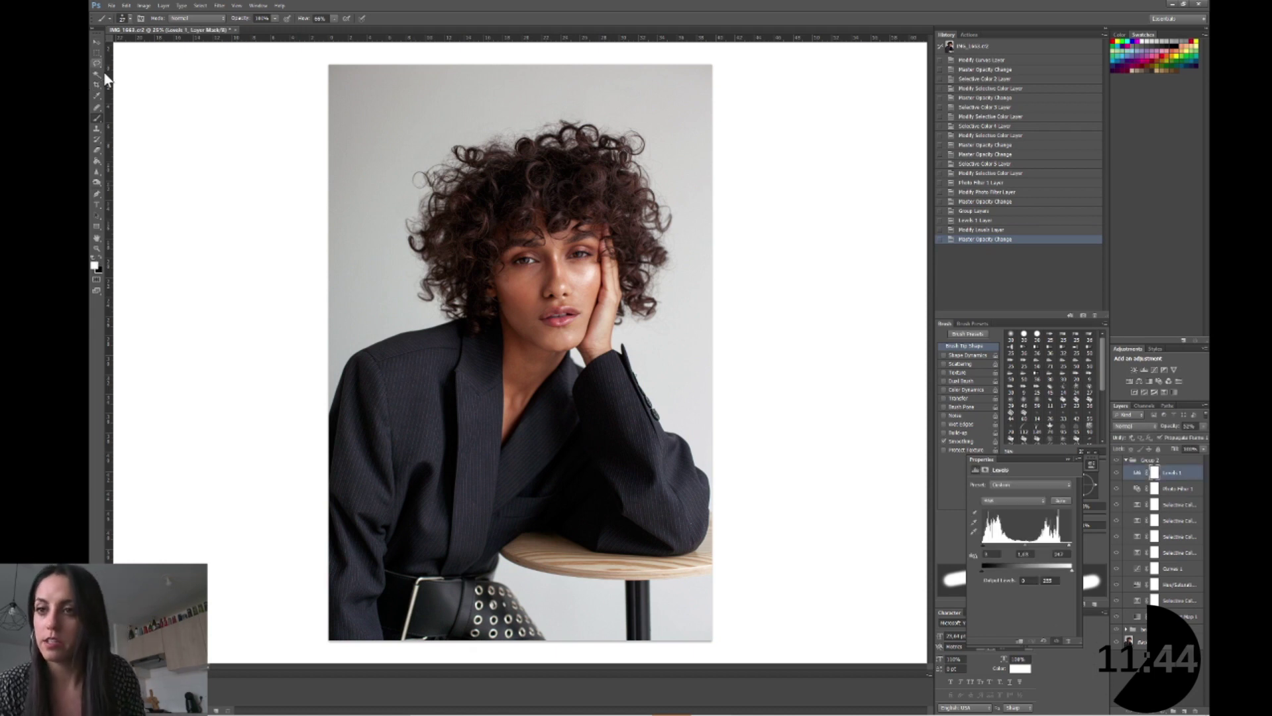
left_click(97, 74)
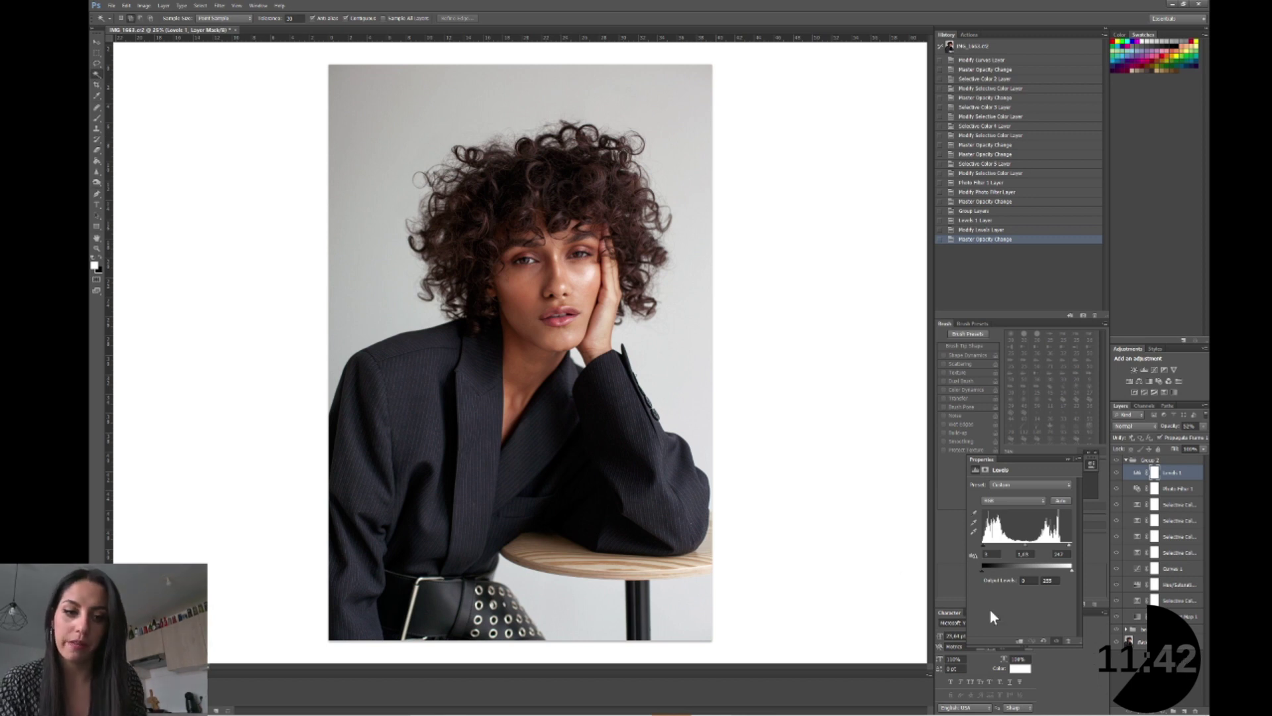
left_click(1140, 641)
Step: Select all the grey backdrop patches around the woman and bring up Refine Edge for them
left_click(255, 391)
left_click(692, 324, "shift")
left_click(668, 611, "shift")
left_click(497, 119, "shift")
left_click(648, 128, "shift")
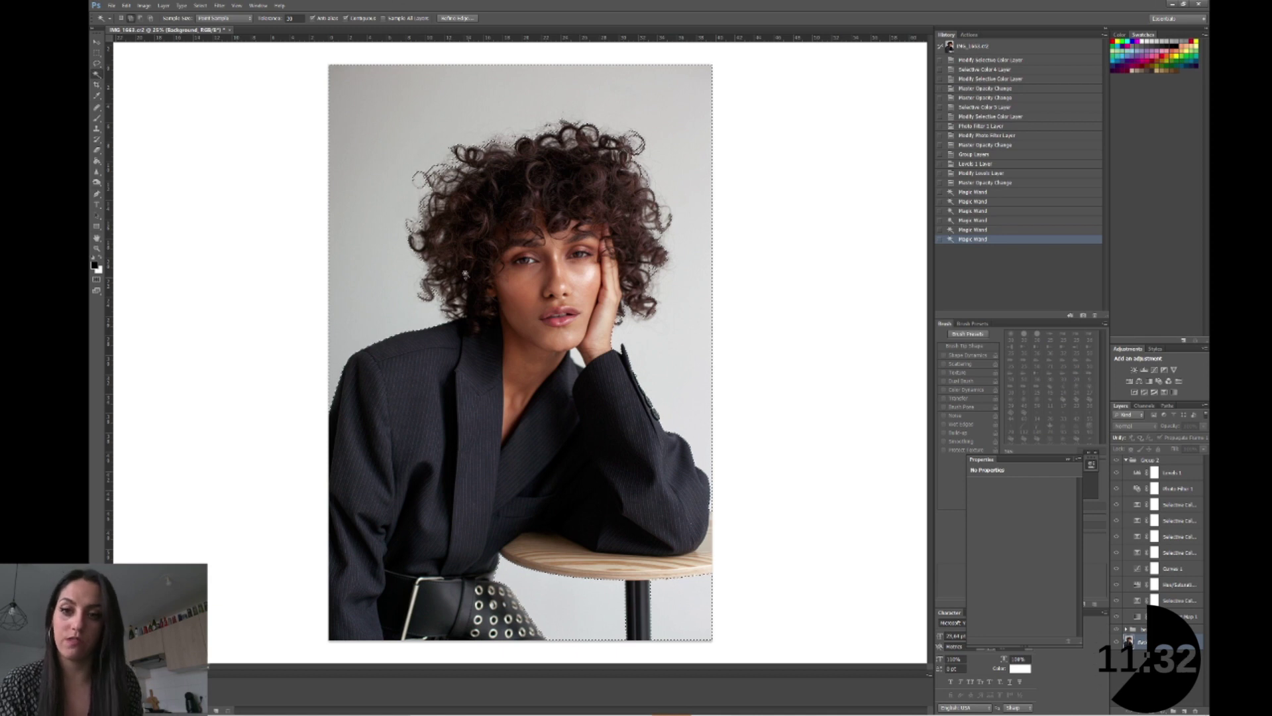
left_click(432, 420)
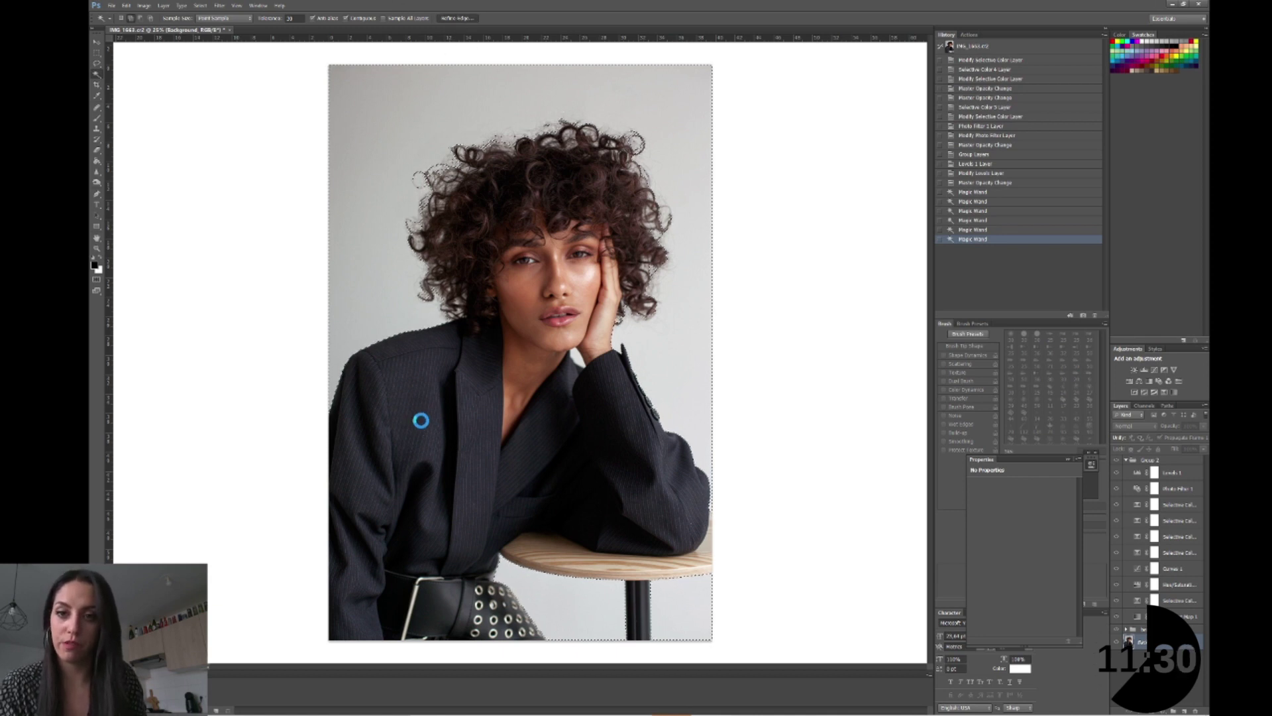
left_click(460, 18)
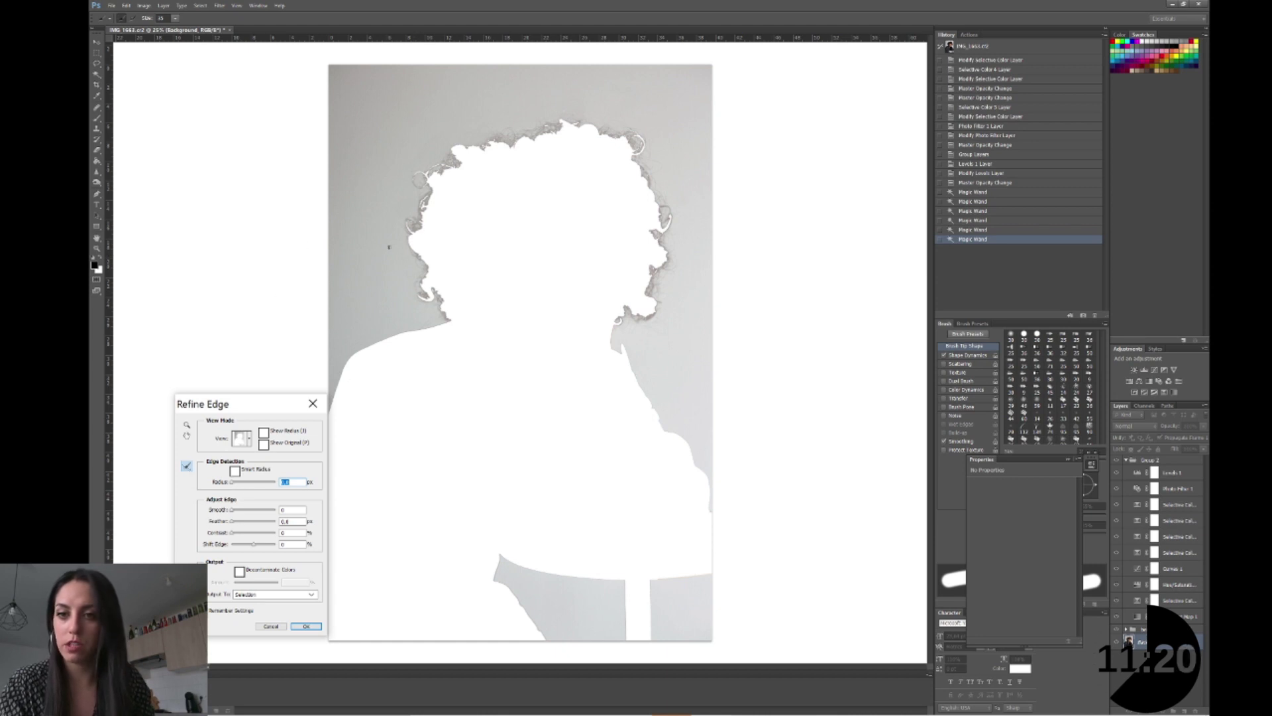
Step: Paint the Refine Radius brush around the curly hair's top, left and right edges
mouse_move(414, 242)
left_mouse_down()
mouse_move(427, 295)
mouse_move(434, 265)
mouse_move(454, 318)
left_mouse_up()
mouse_move(430, 260)
left_mouse_down()
mouse_move(434, 282)
mouse_move(421, 199)
mouse_move(432, 171)
mouse_move(477, 149)
mouse_move(436, 216)
left_mouse_up()
mouse_move(477, 149)
left_mouse_down()
mouse_move(540, 142)
mouse_move(464, 149)
left_mouse_up()
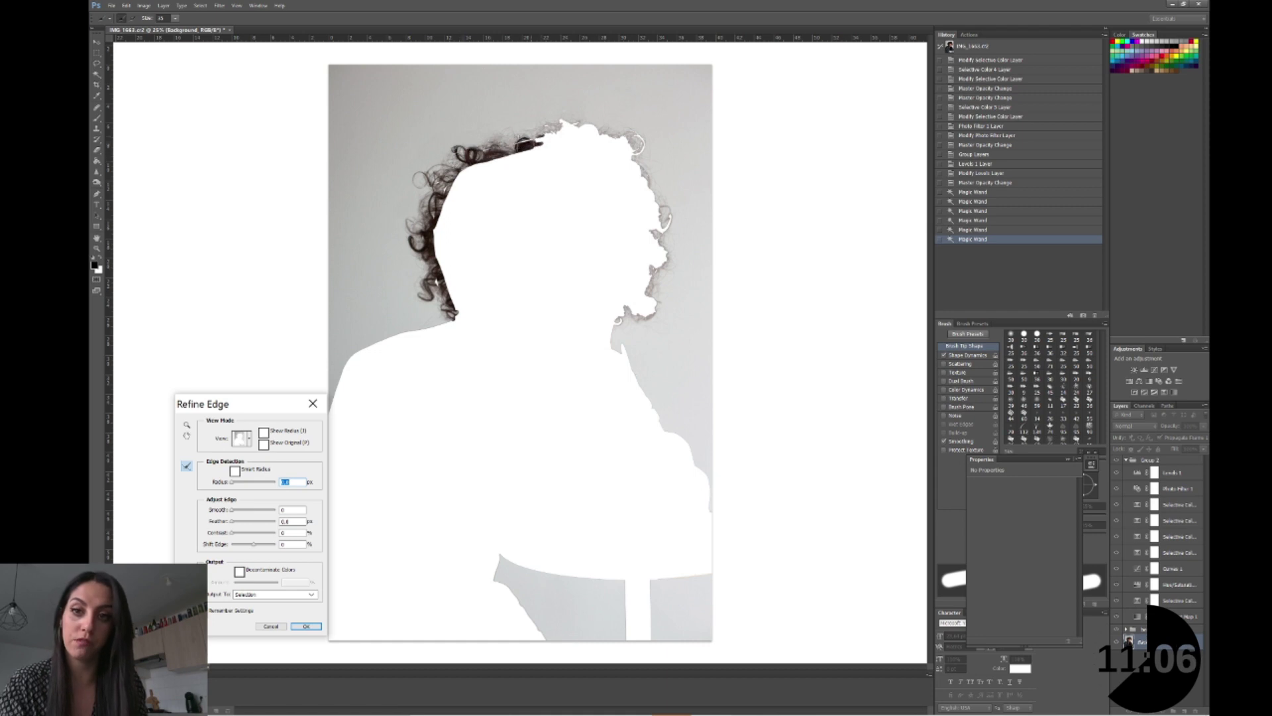
mouse_move(542, 142)
left_mouse_down()
mouse_move(604, 143)
mouse_move(570, 126)
mouse_move(601, 143)
mouse_move(550, 139)
mouse_move(635, 144)
left_mouse_up()
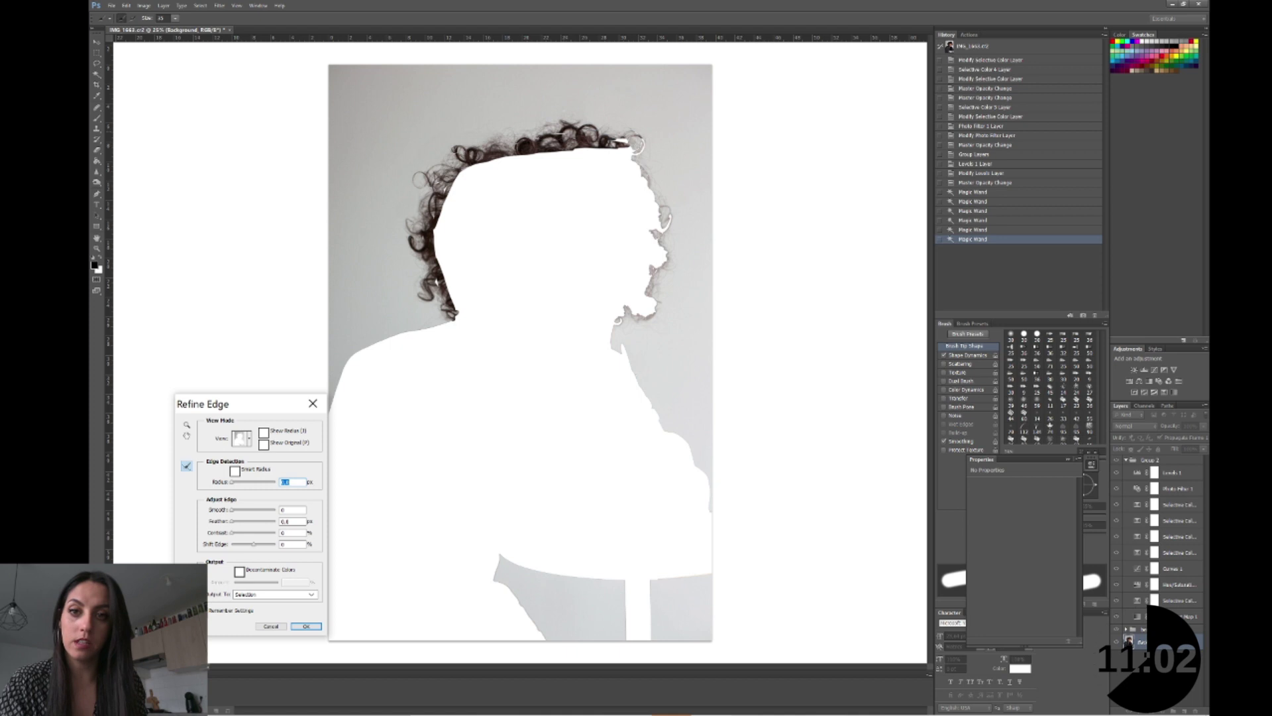
left_click_drag(510, 156, 461, 183)
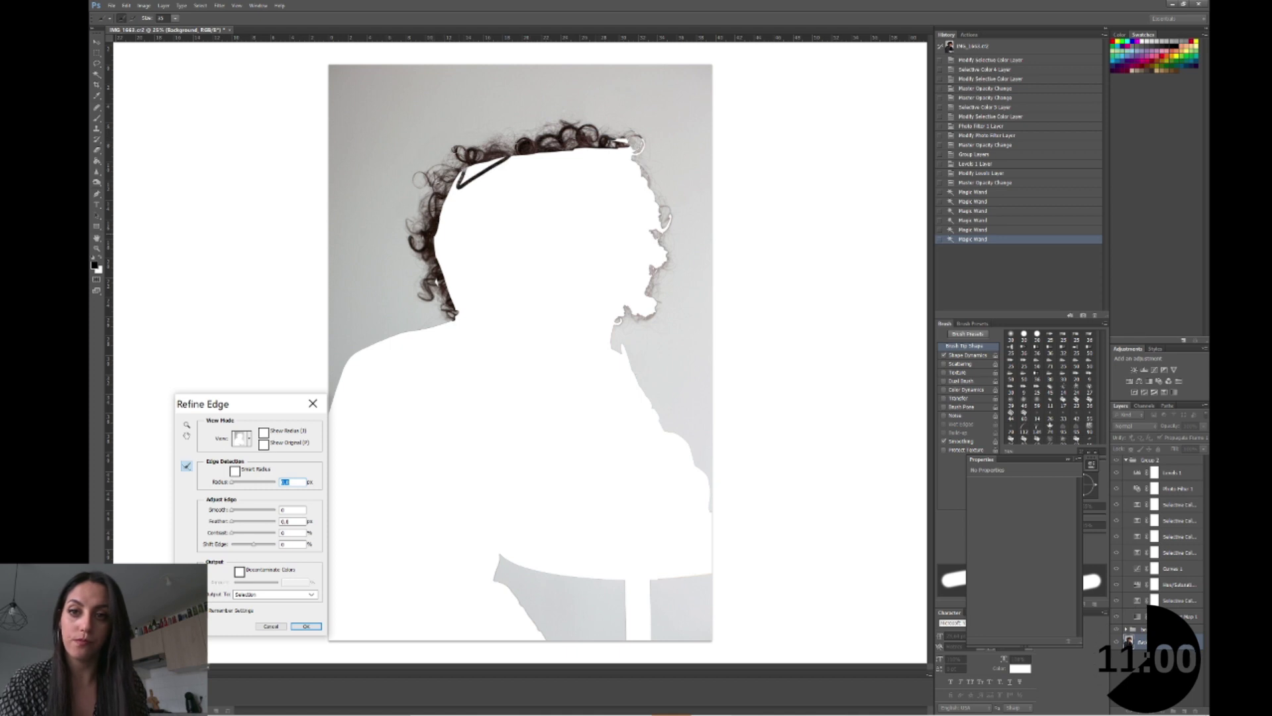
left_click_drag(636, 144, 603, 157)
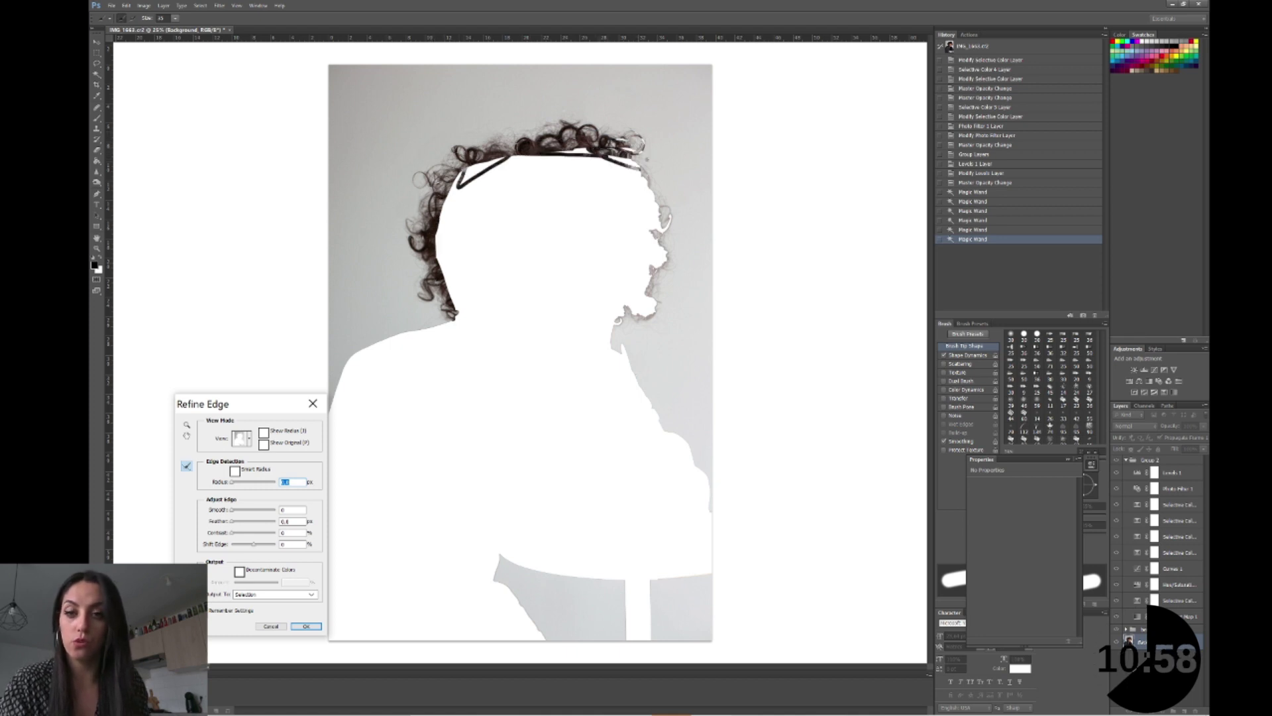
left_click_drag(617, 158, 571, 150)
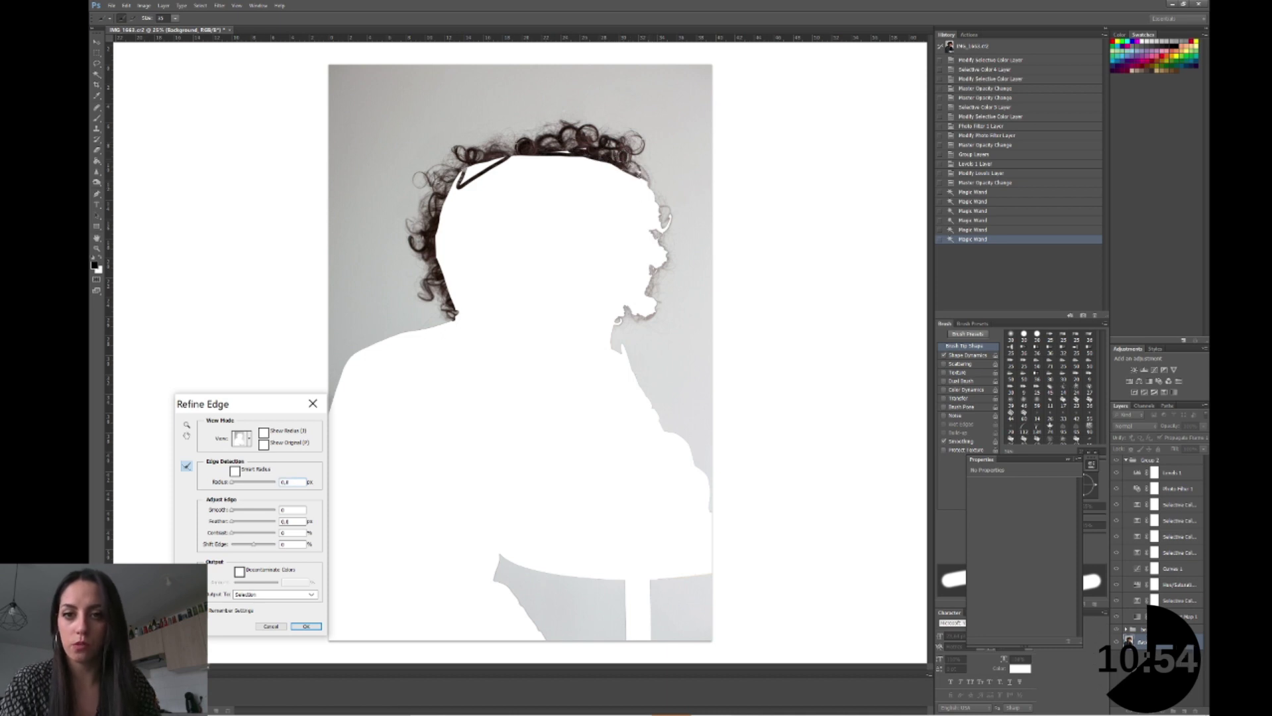
left_click_drag(641, 167, 644, 271)
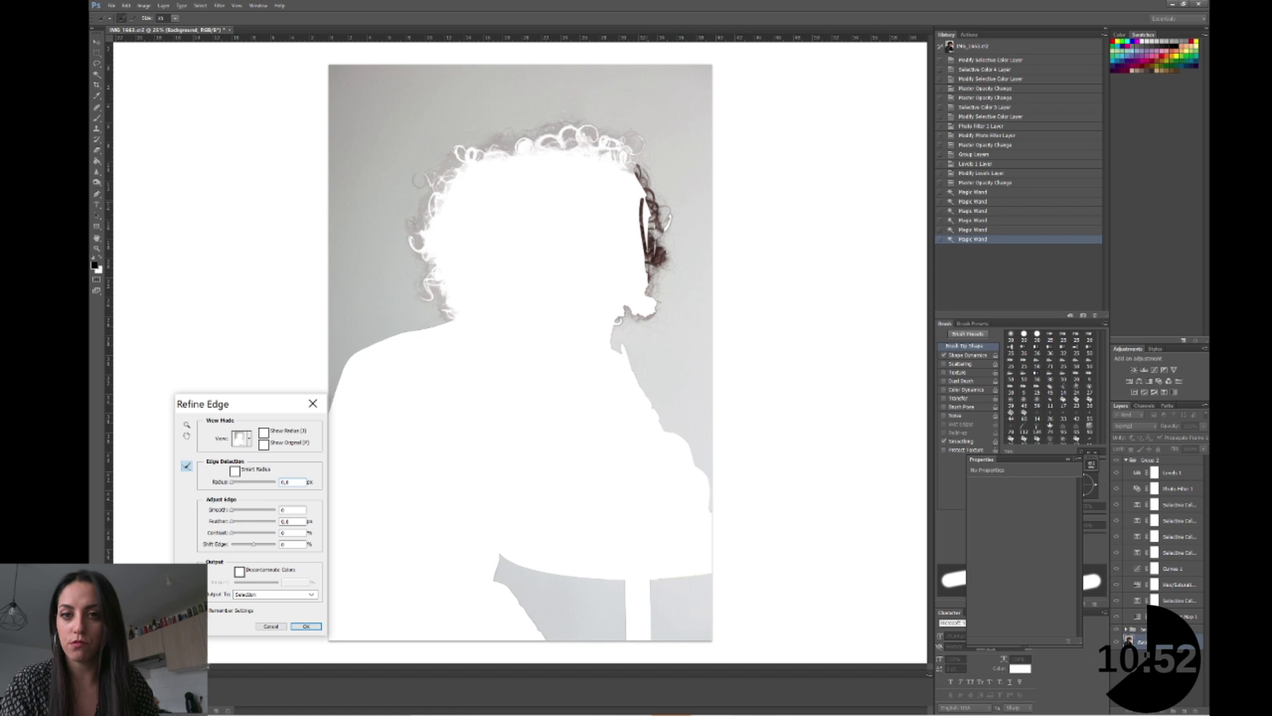
mouse_move(646, 278)
left_mouse_down()
mouse_move(650, 306)
mouse_move(632, 298)
left_mouse_up()
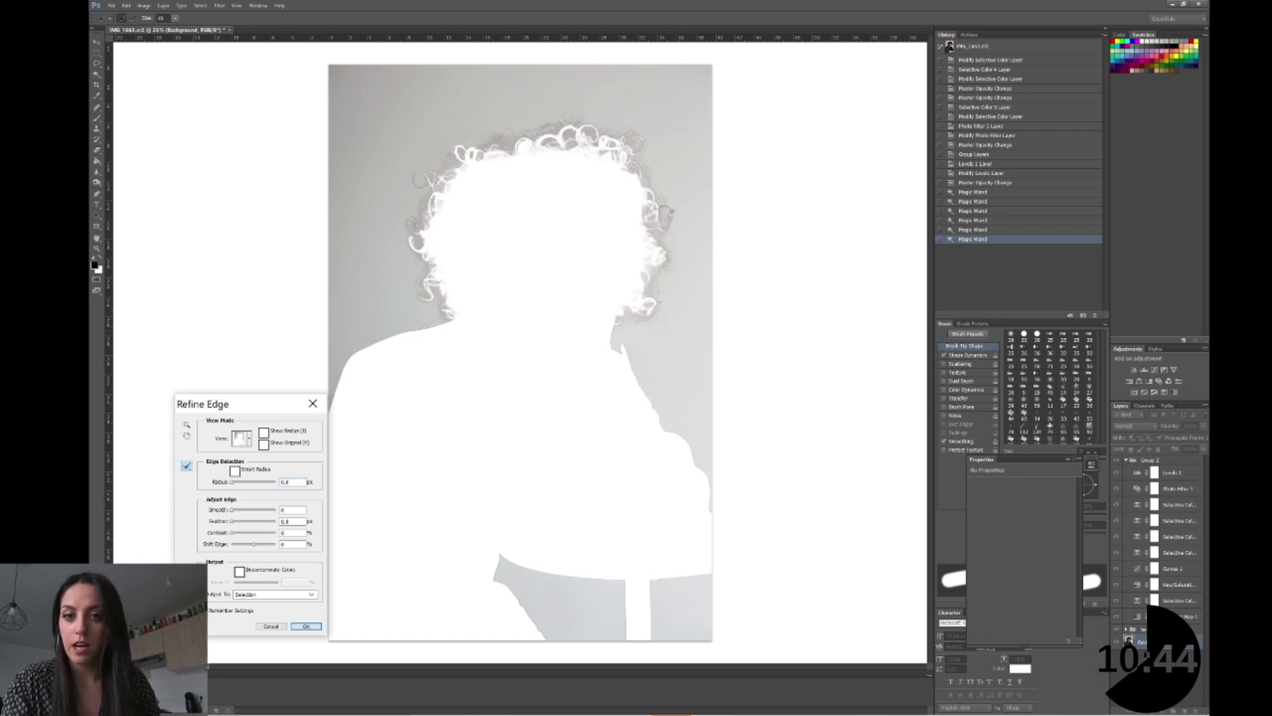
Step: Refine the shoulder and chair edges, then apply the refined selection
left_click_drag(345, 368, 335, 398)
left_click_drag(356, 356, 428, 326)
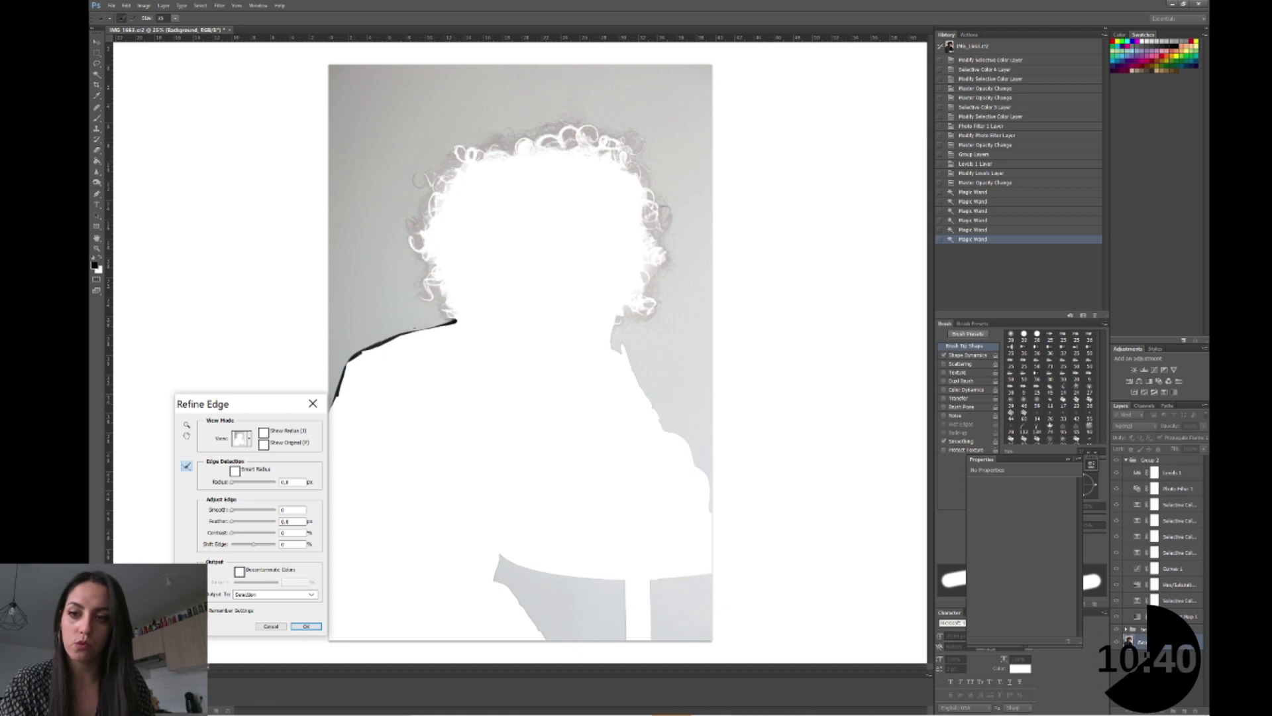
left_click_drag(609, 326, 631, 365)
mouse_move(664, 422)
left_mouse_down()
mouse_move(706, 479)
mouse_move(709, 511)
left_mouse_up()
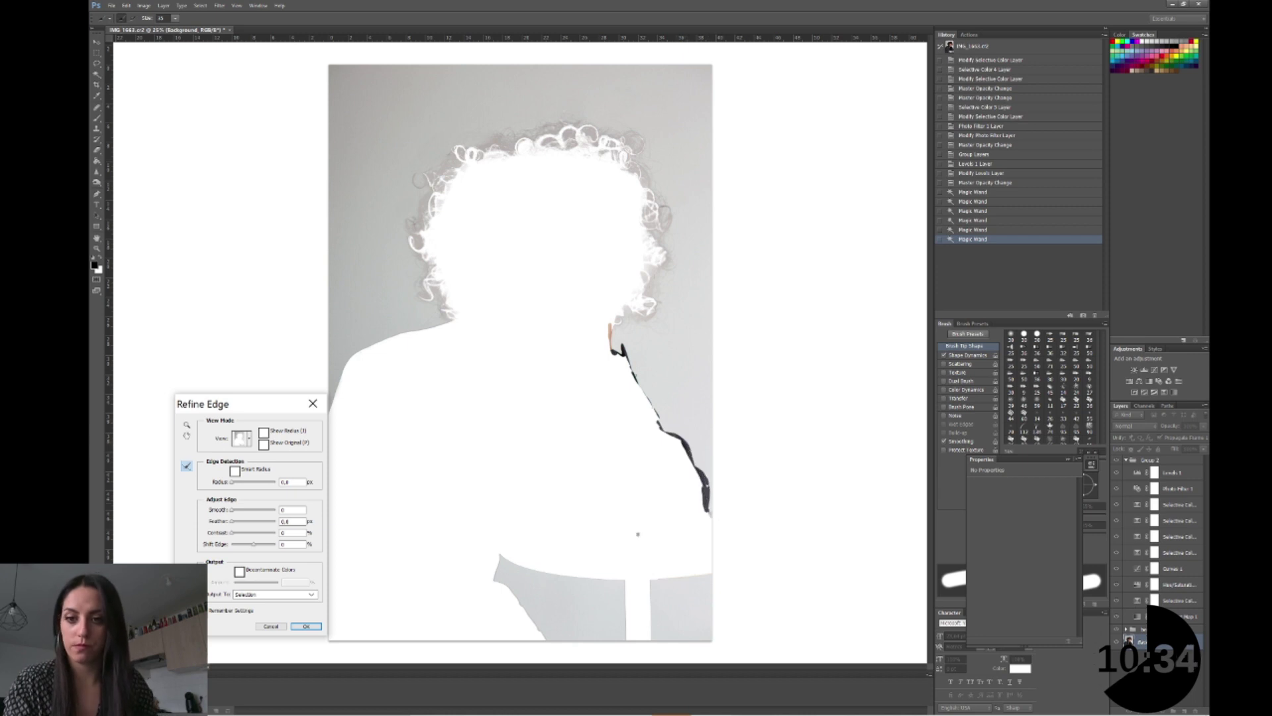
left_click_drag(499, 557, 493, 582)
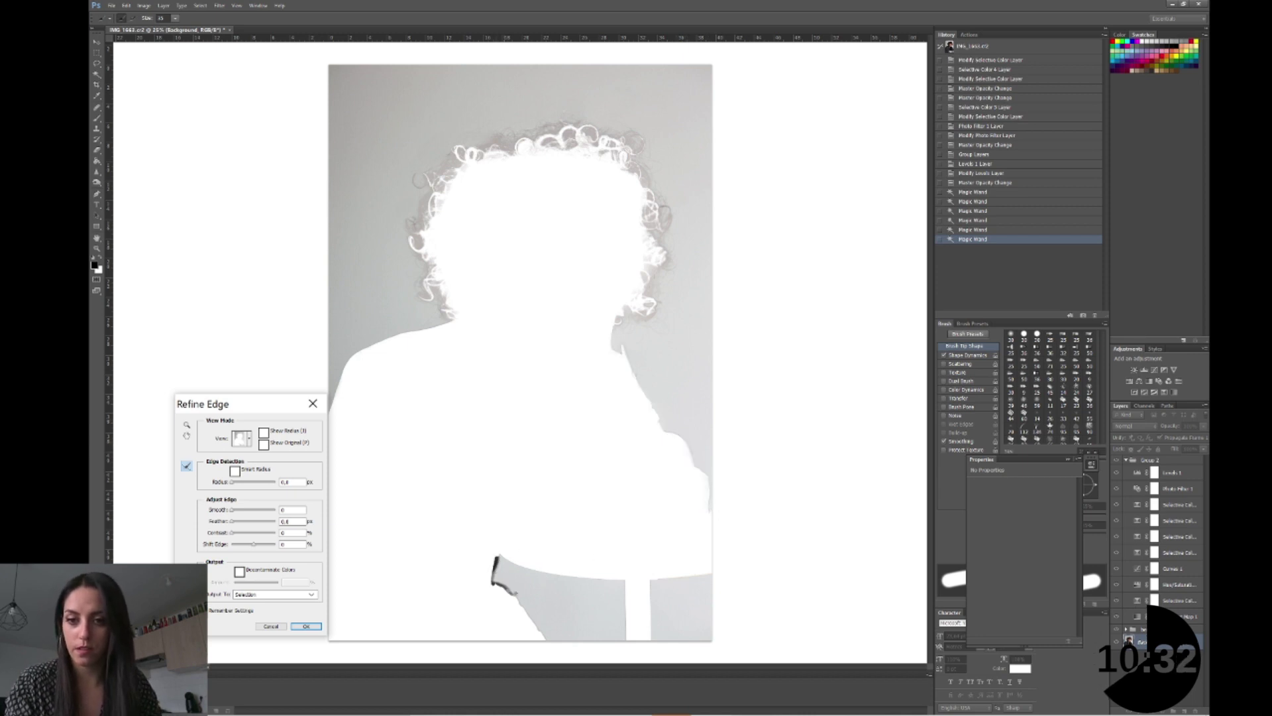
mouse_move(504, 560)
left_mouse_down()
mouse_move(615, 578)
mouse_move(629, 641)
mouse_move(658, 578)
mouse_move(721, 576)
left_mouse_up()
key("Return")
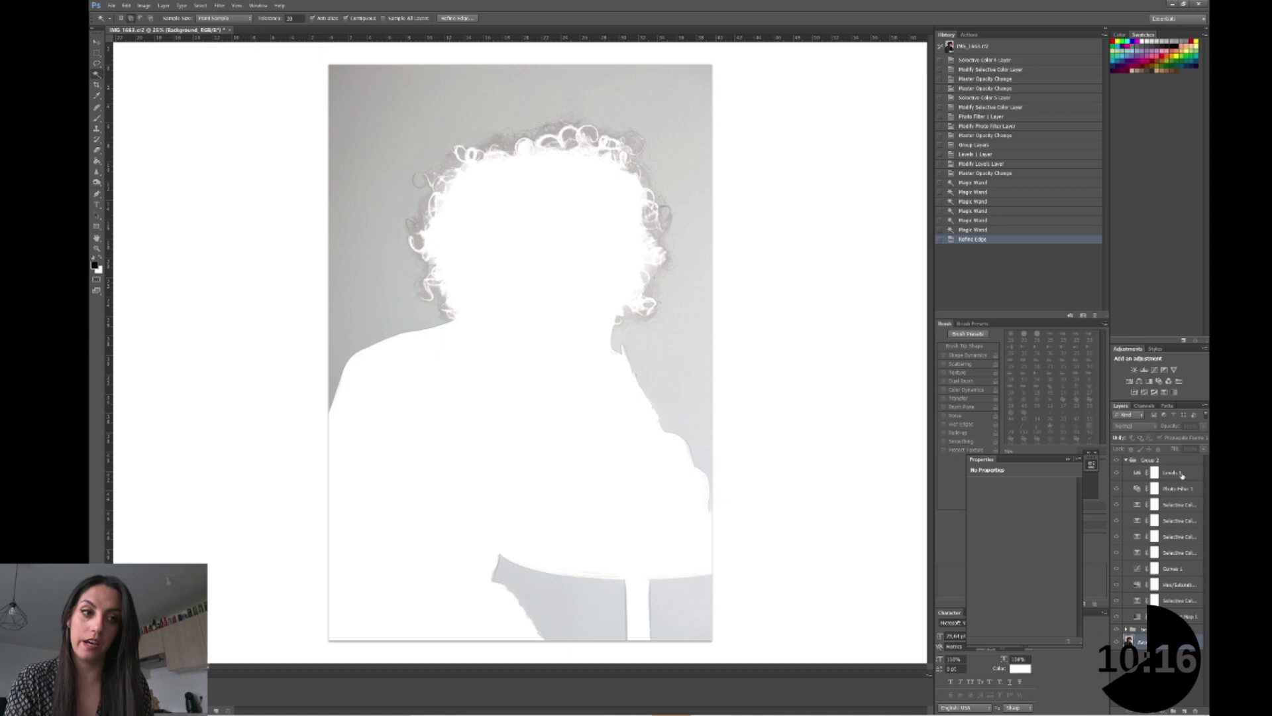
Step: Add a backdrop-masked Levels 2 layer with white input near 180 and midtones nudged slightly darker
left_click(1182, 475)
left_click(1172, 710)
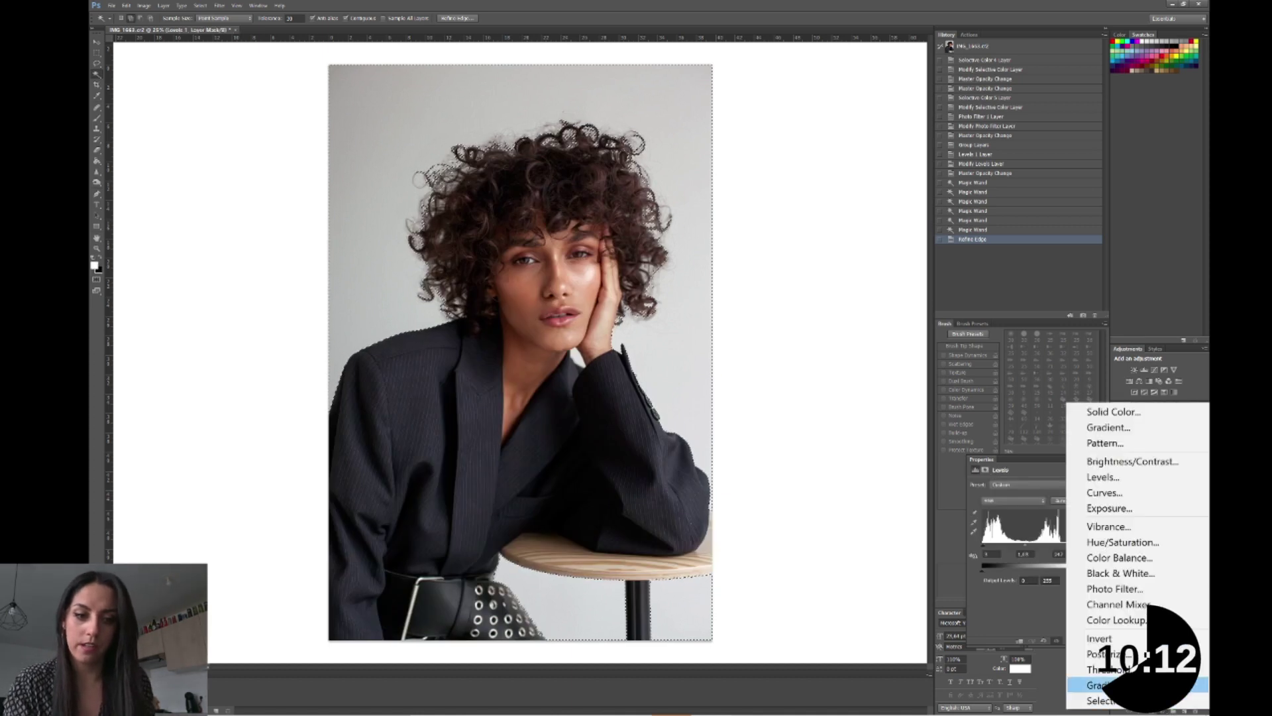
left_click(1113, 478)
left_click_drag(1071, 547, 1046, 553)
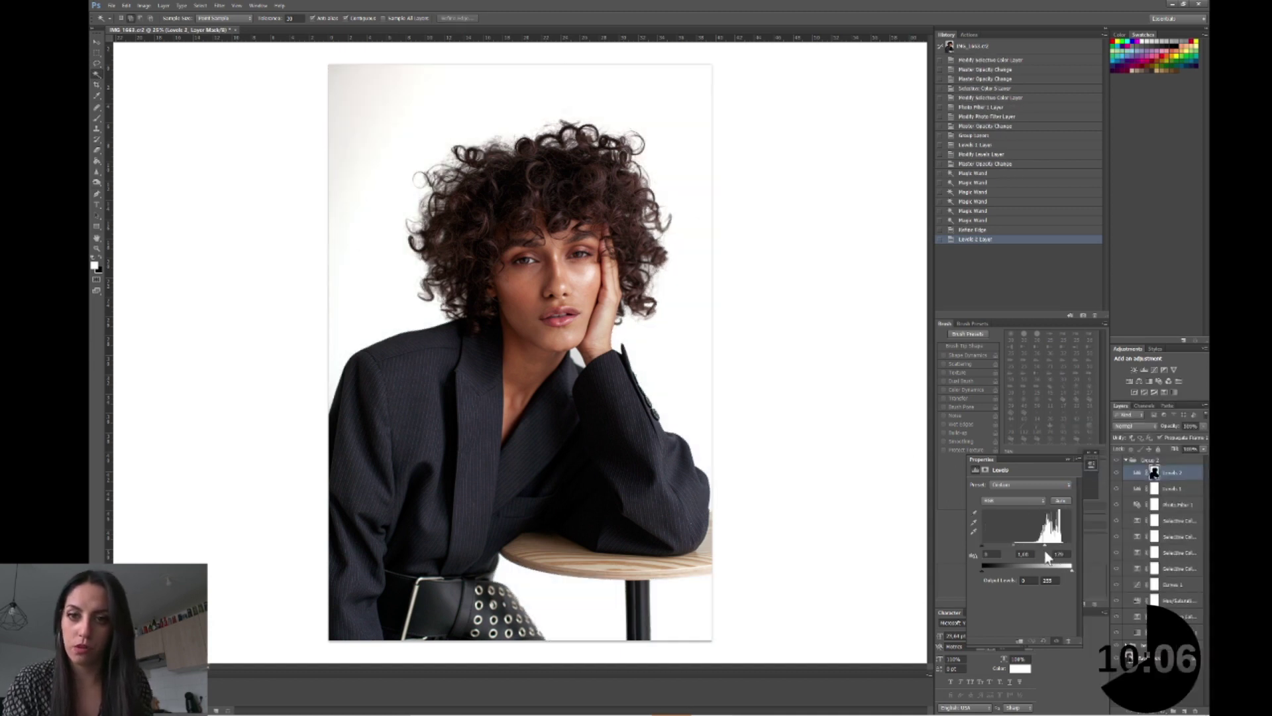
left_click_drag(1045, 553, 1048, 600)
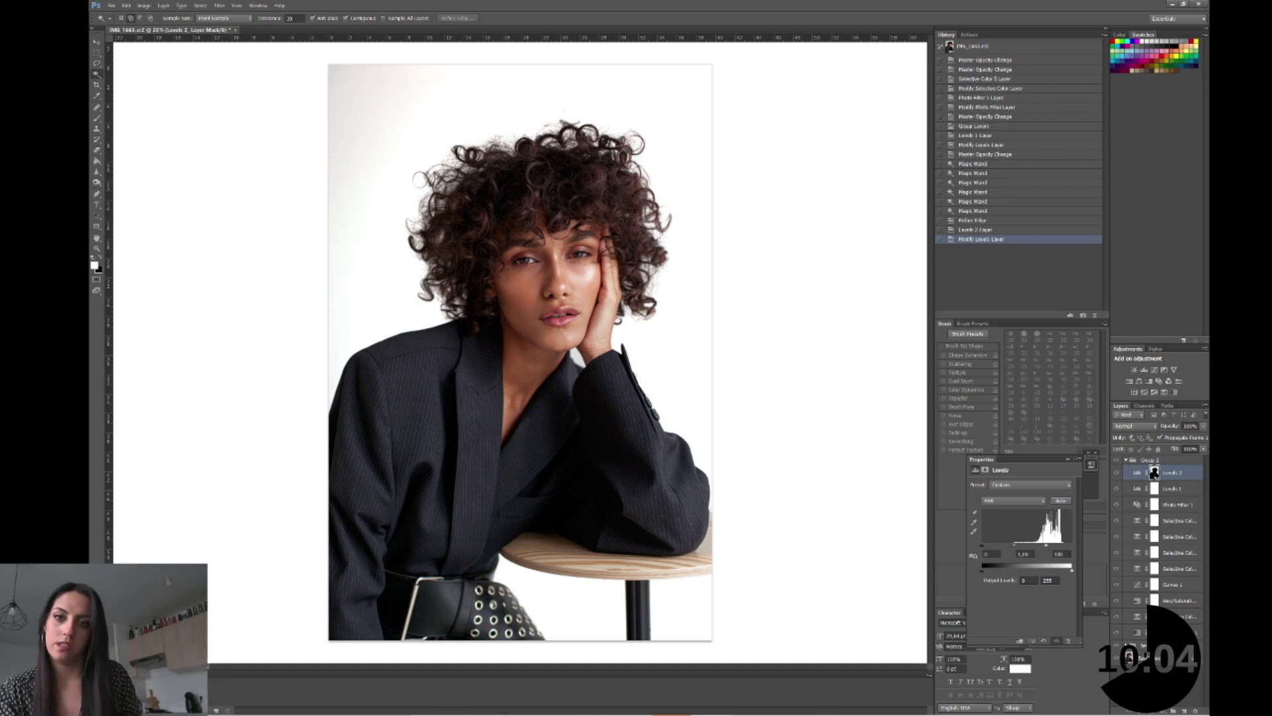
left_click_drag(1039, 543, 1050, 543)
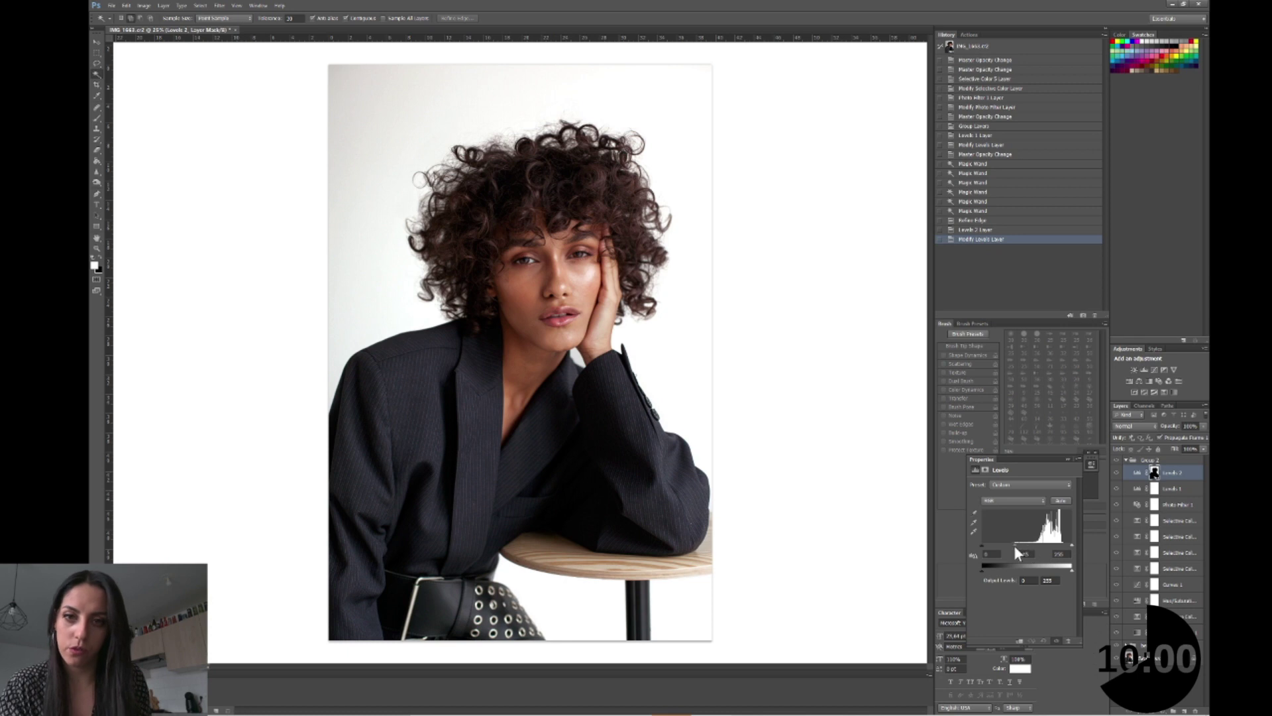
mouse_move(1014, 545)
left_mouse_down()
mouse_move(1030, 543)
mouse_move(997, 551)
left_mouse_up()
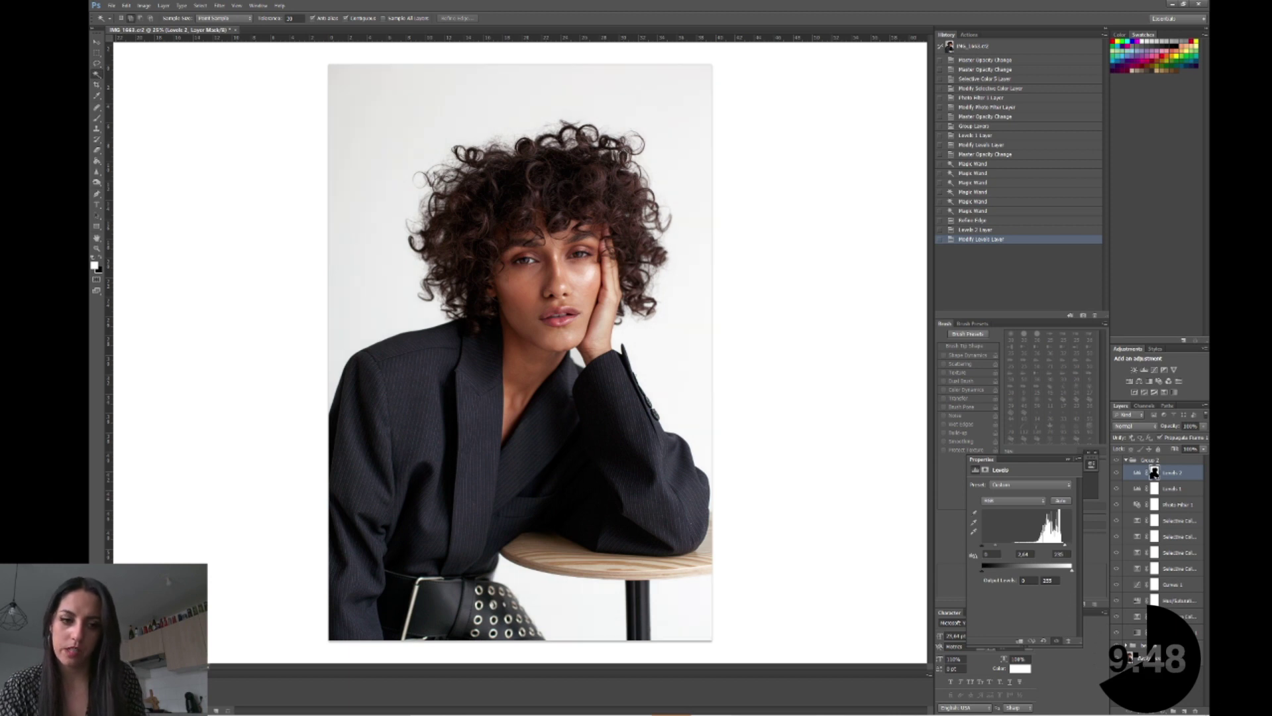
left_click(1165, 709)
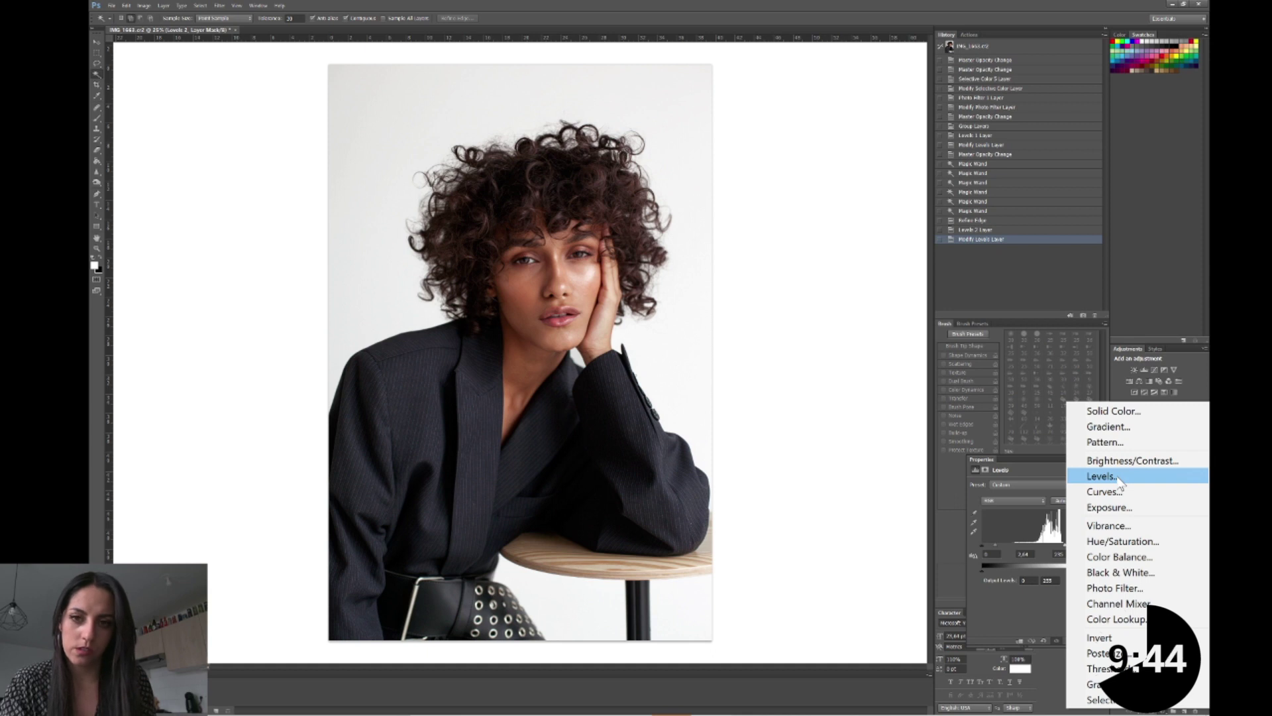
Step: Add a Levels 3 layer clipped to Levels 2 and shift its midtones slider slightly
left_click(1118, 479)
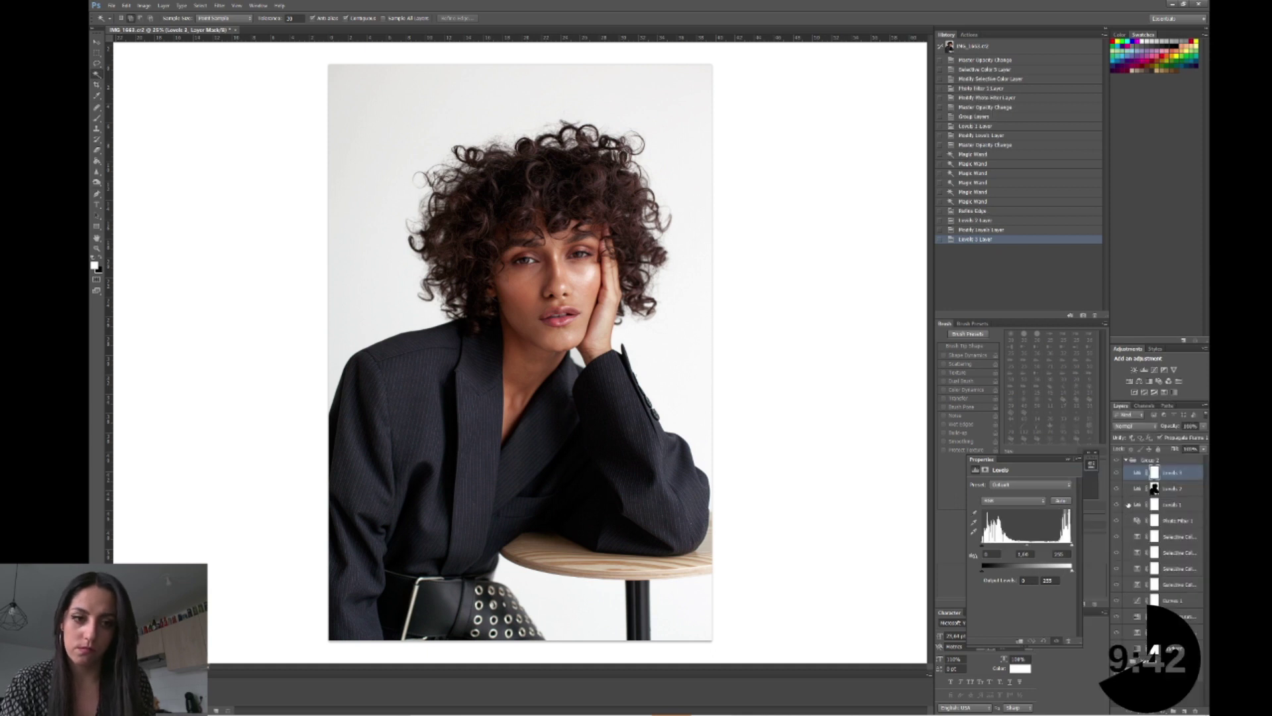
right_click(1166, 476)
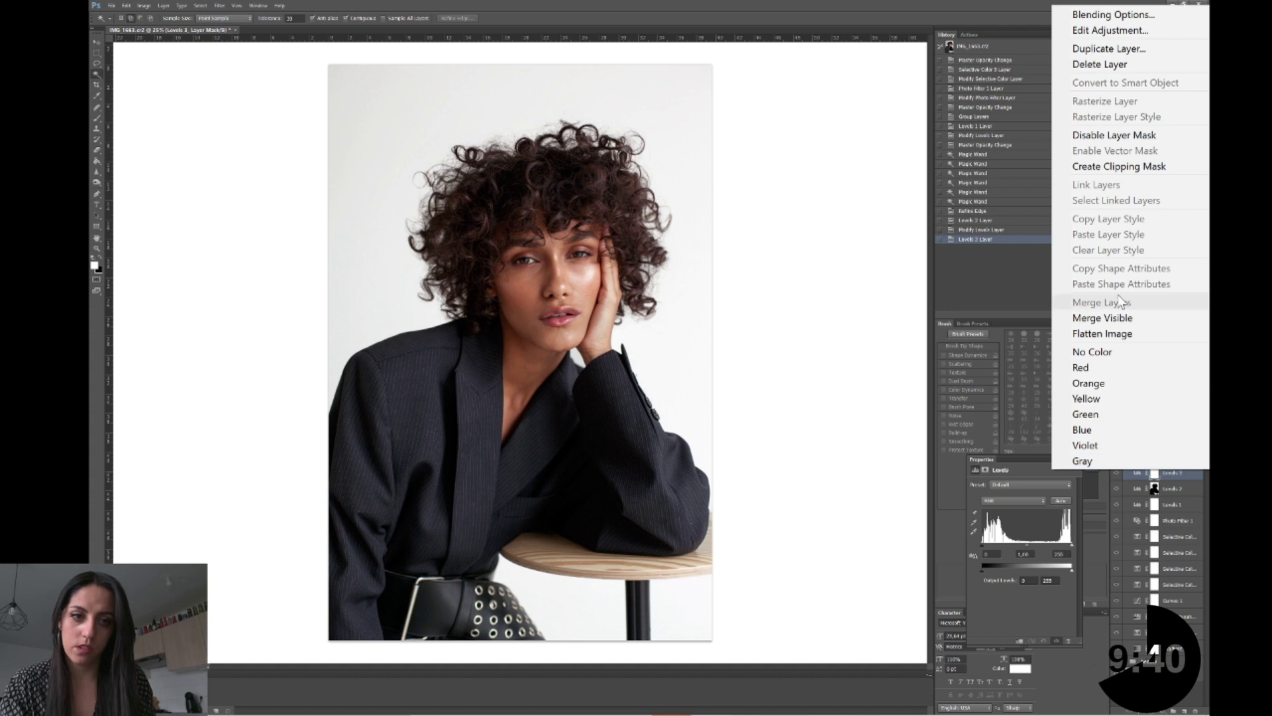
left_click(1124, 168)
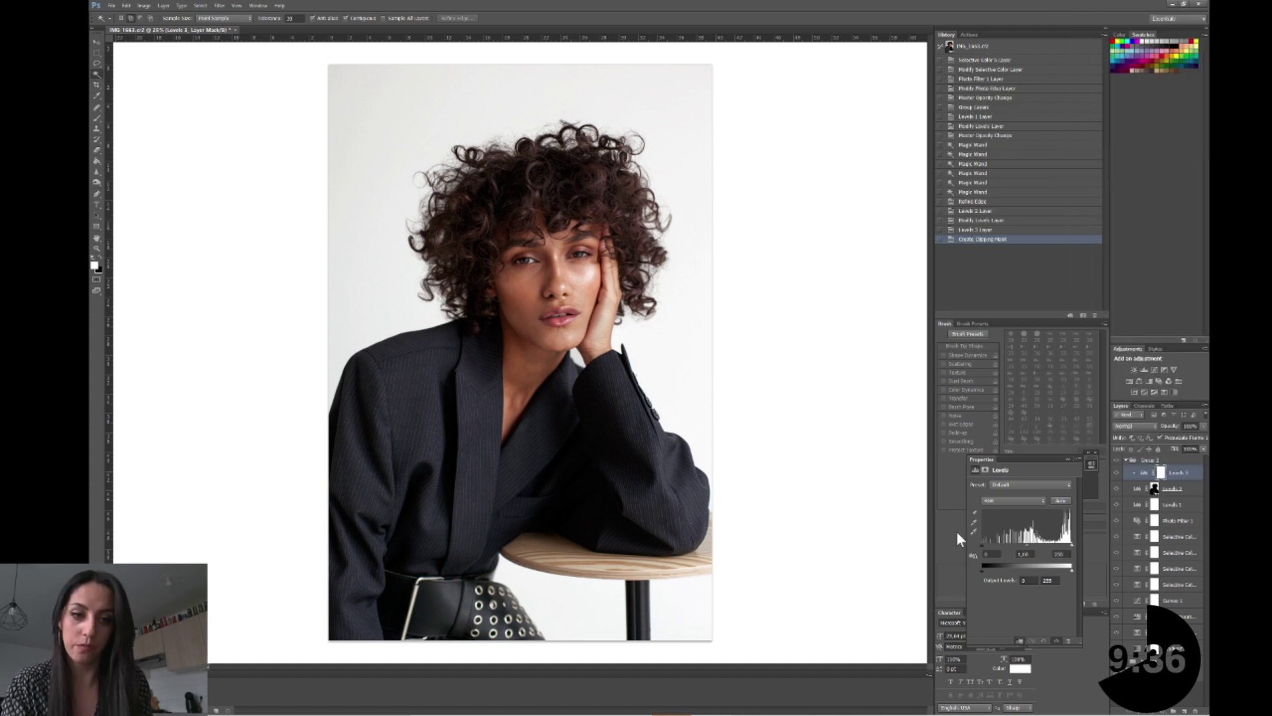
left_click_drag(1026, 546, 1016, 547)
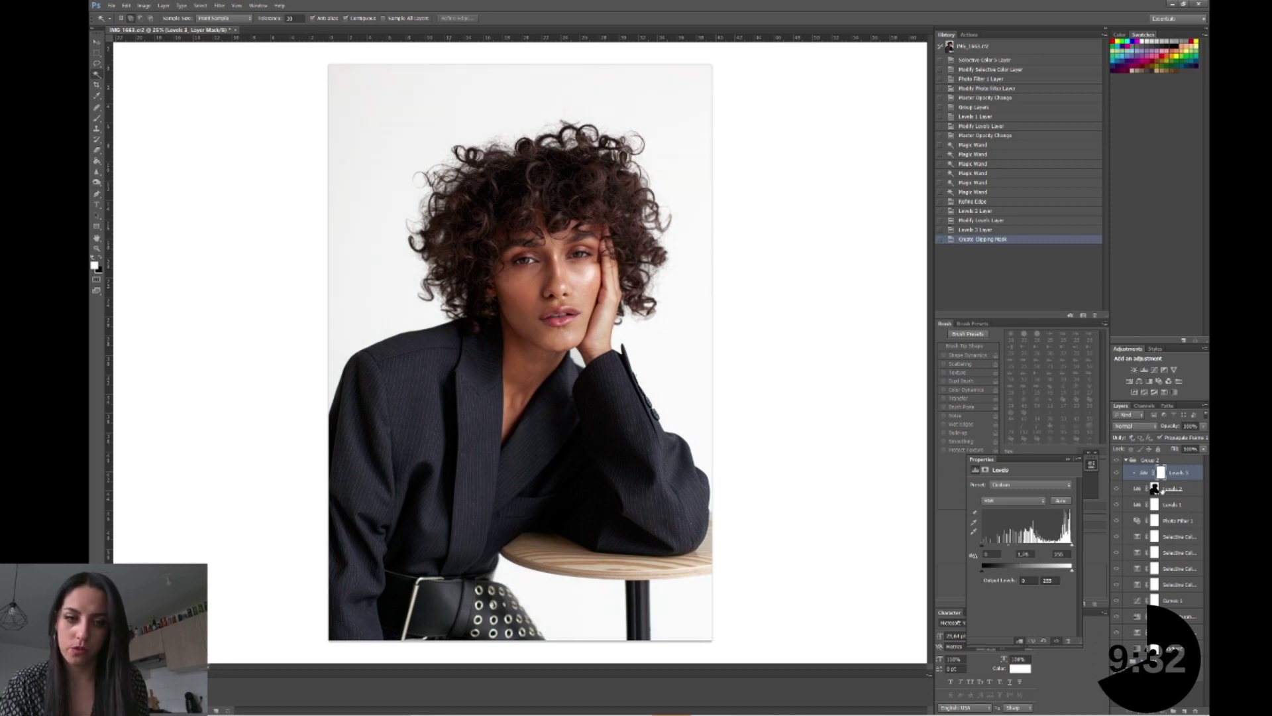
Step: Toggle Levels 3 and the brightening Levels layer off and on to compare the background
left_click(1118, 473)
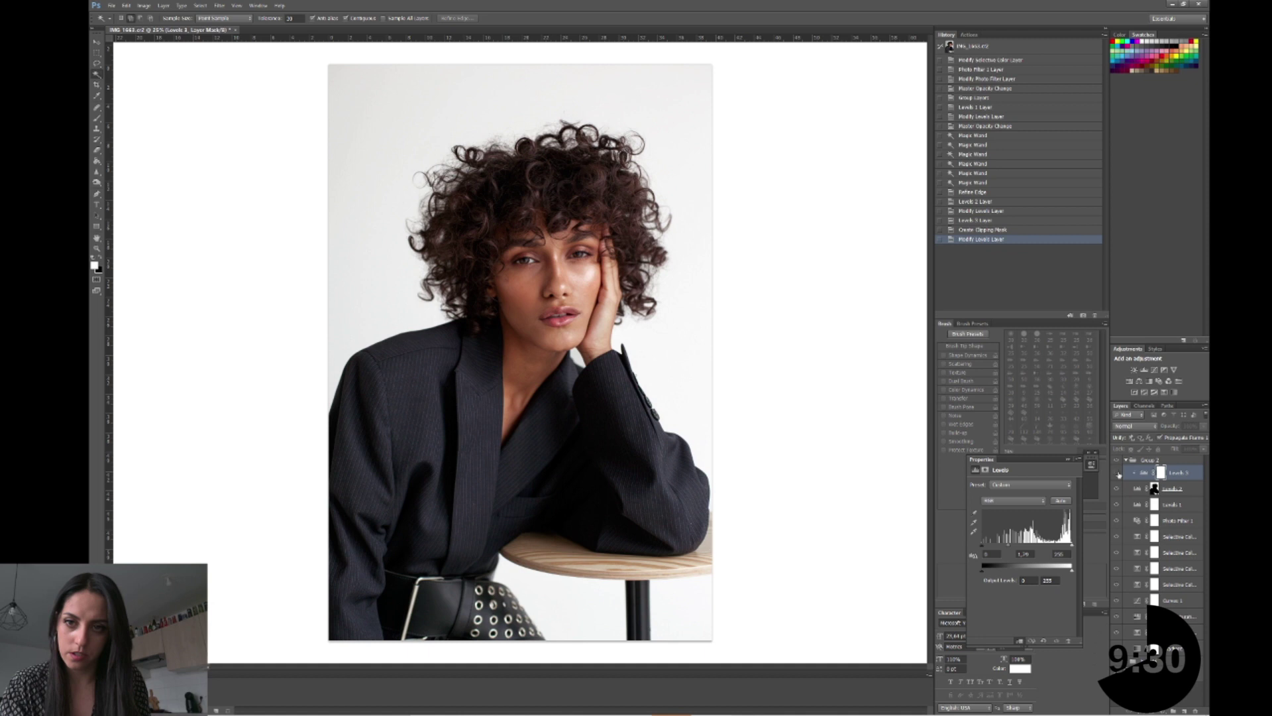
left_click(1117, 472)
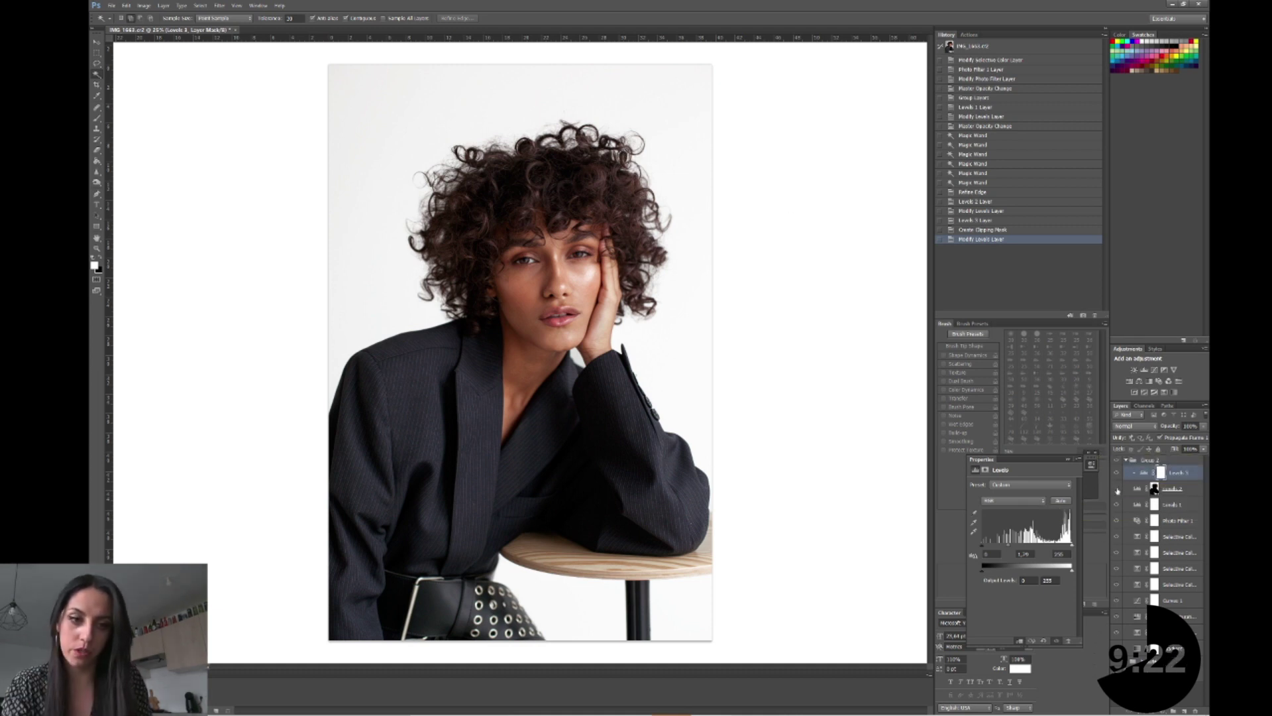
left_click(1117, 488)
left_click(1117, 488)
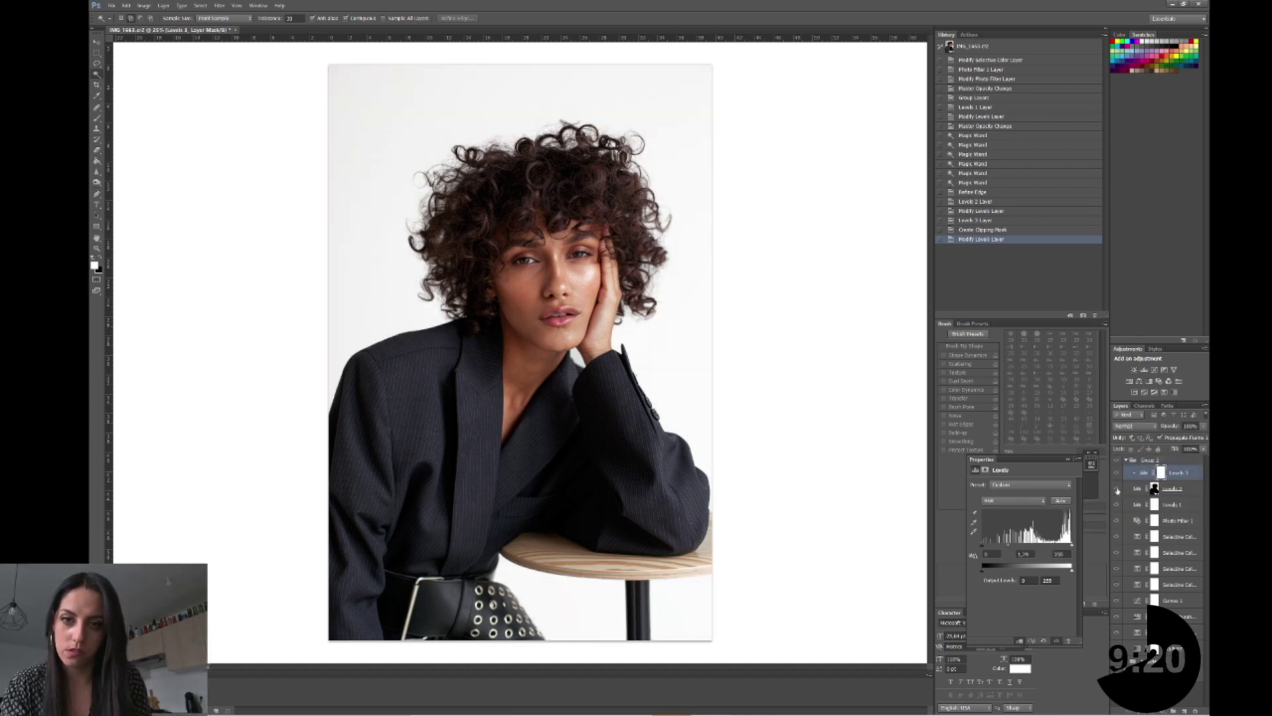
Step: Lower Levels 2 opacity to about 59%, leaving Levels 3 selected
left_click(1191, 490)
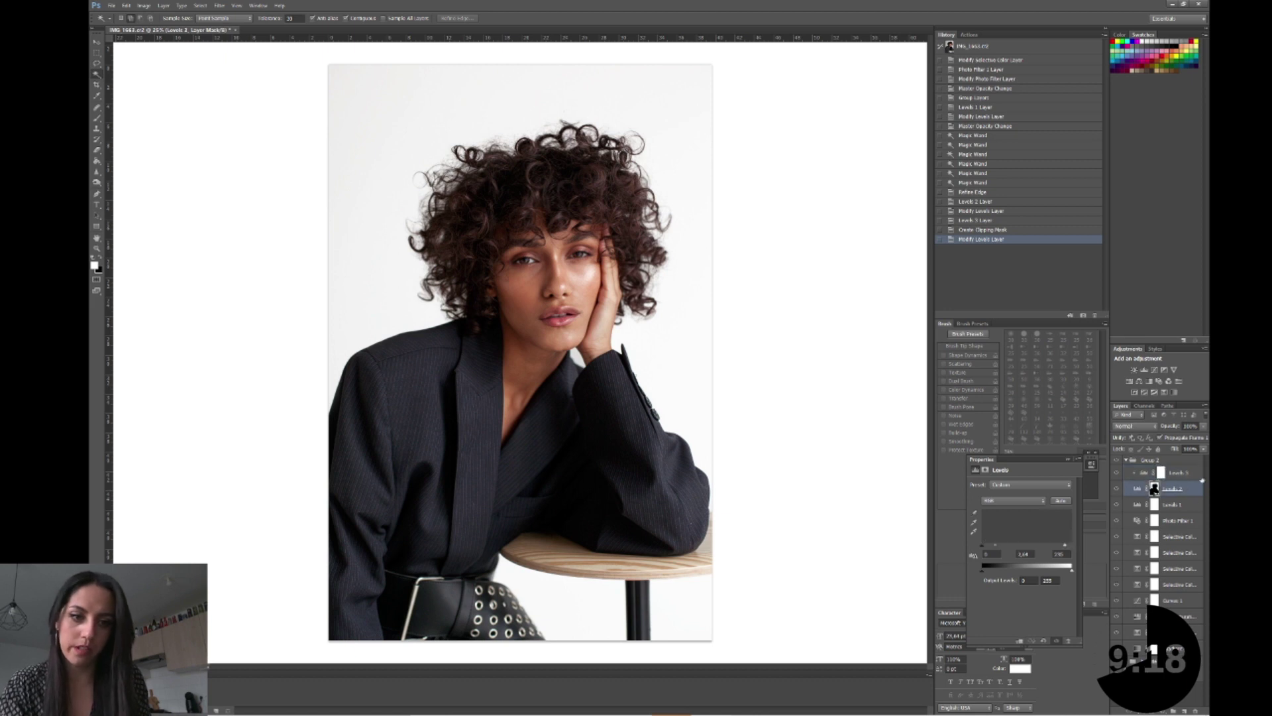
left_click(1184, 436)
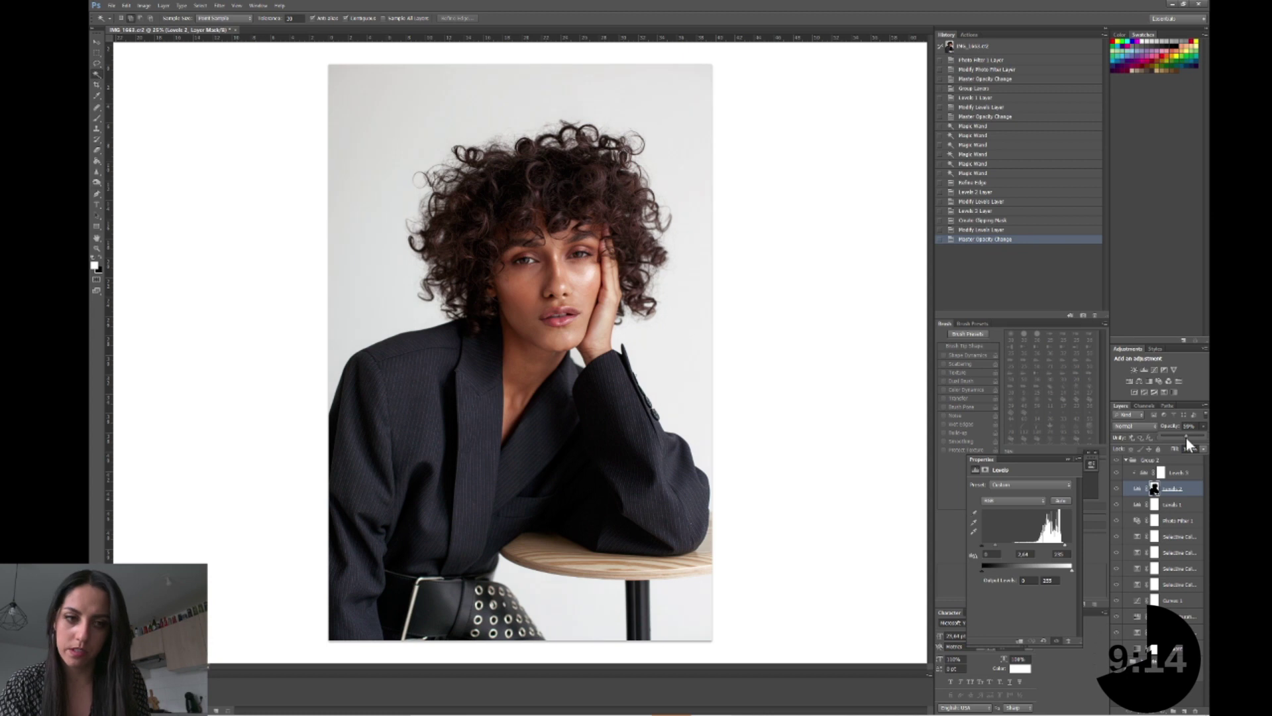
left_click(1179, 474)
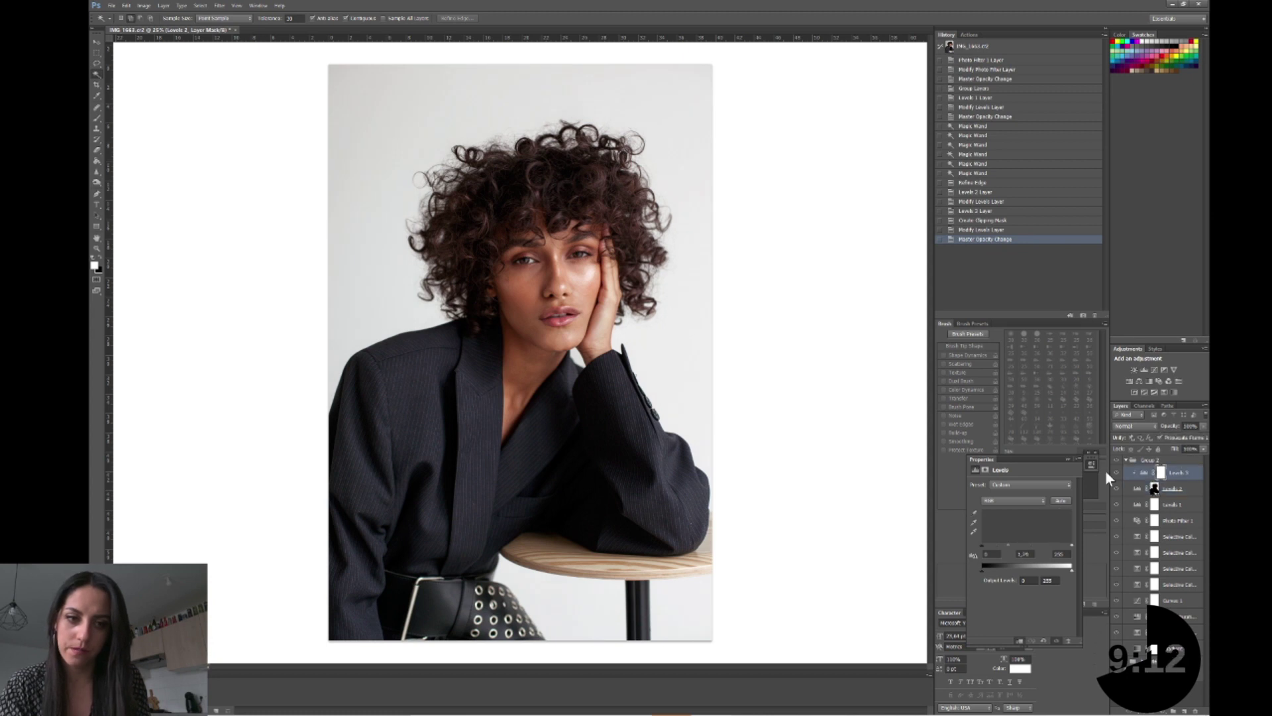